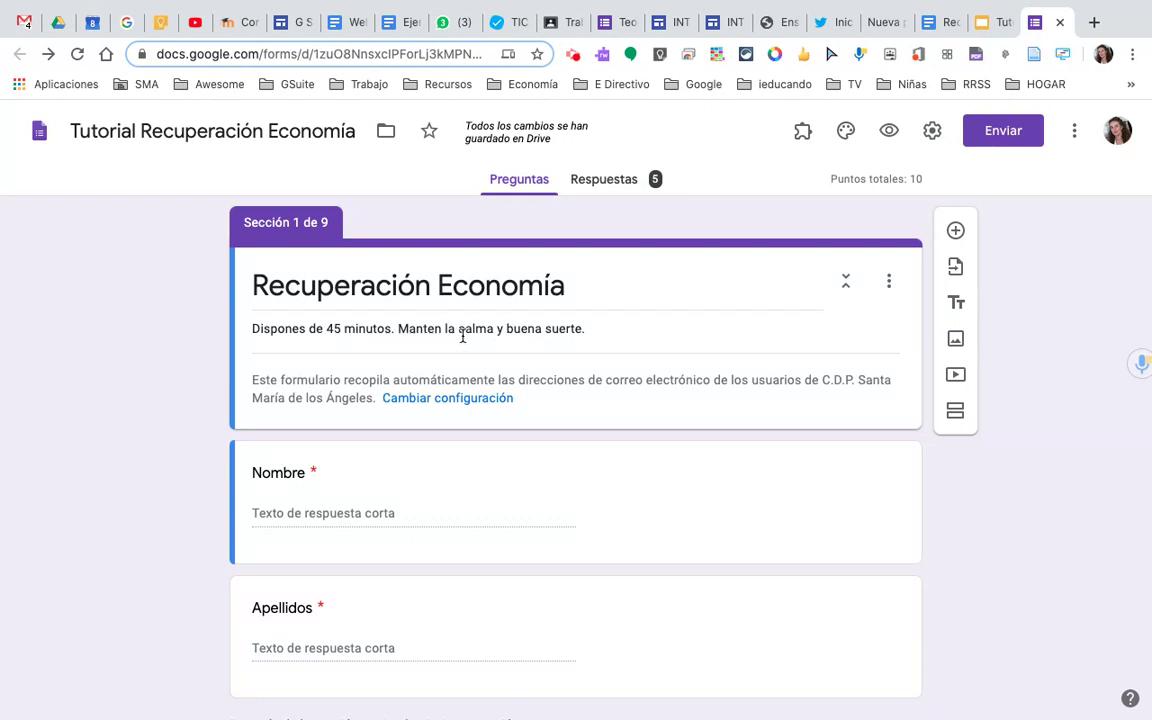
# Review section 1's description and the short-answer, required and answer-key settings of its Nombre question.
pyautogui.scroll(-2, 488, 338)
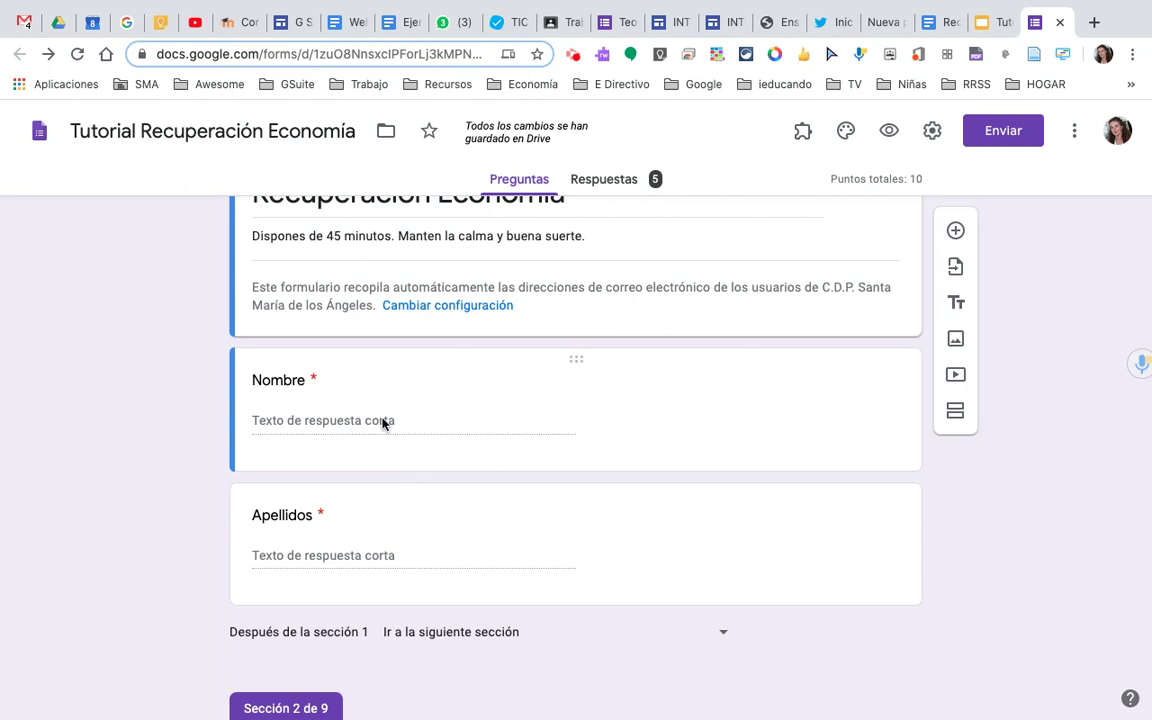
pyautogui.click(813, 394)
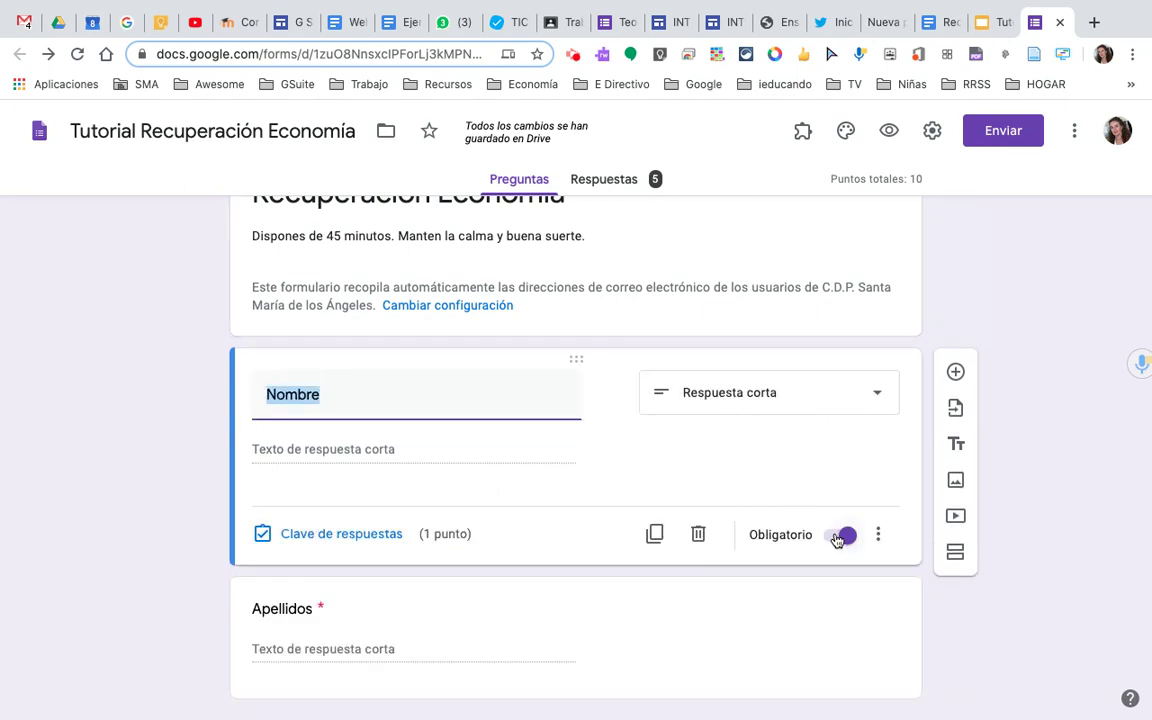
pyautogui.scroll(-1, 688, 532)
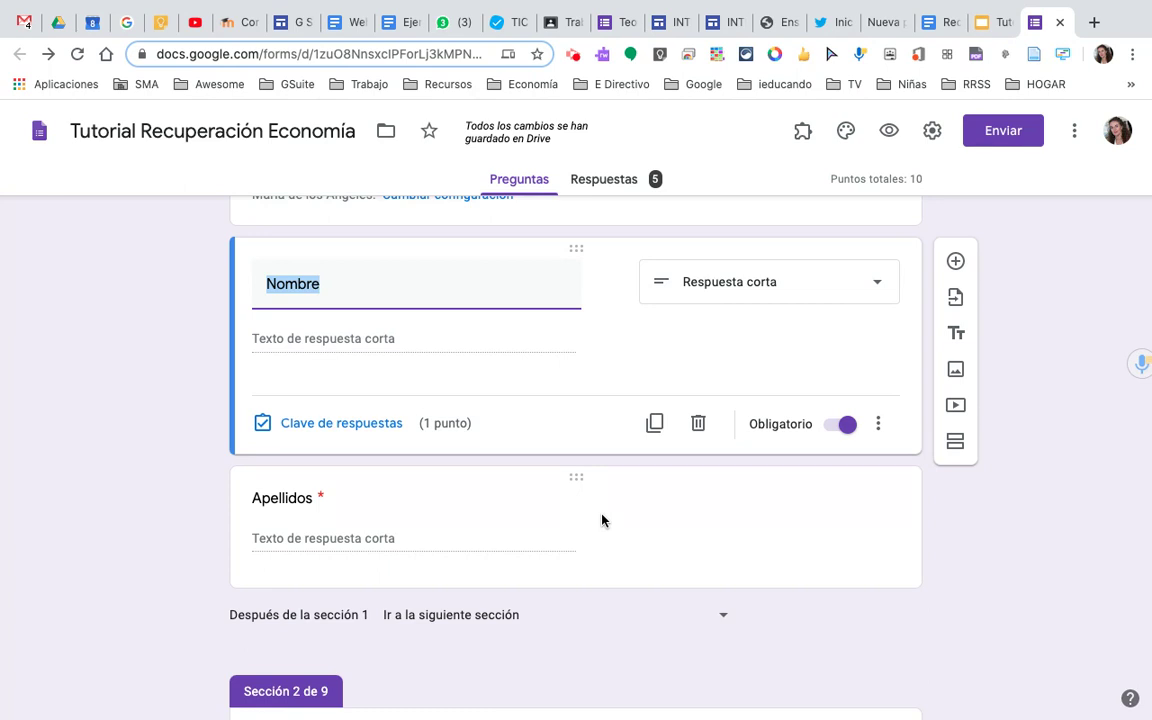
pyautogui.scroll(1, 602, 519)
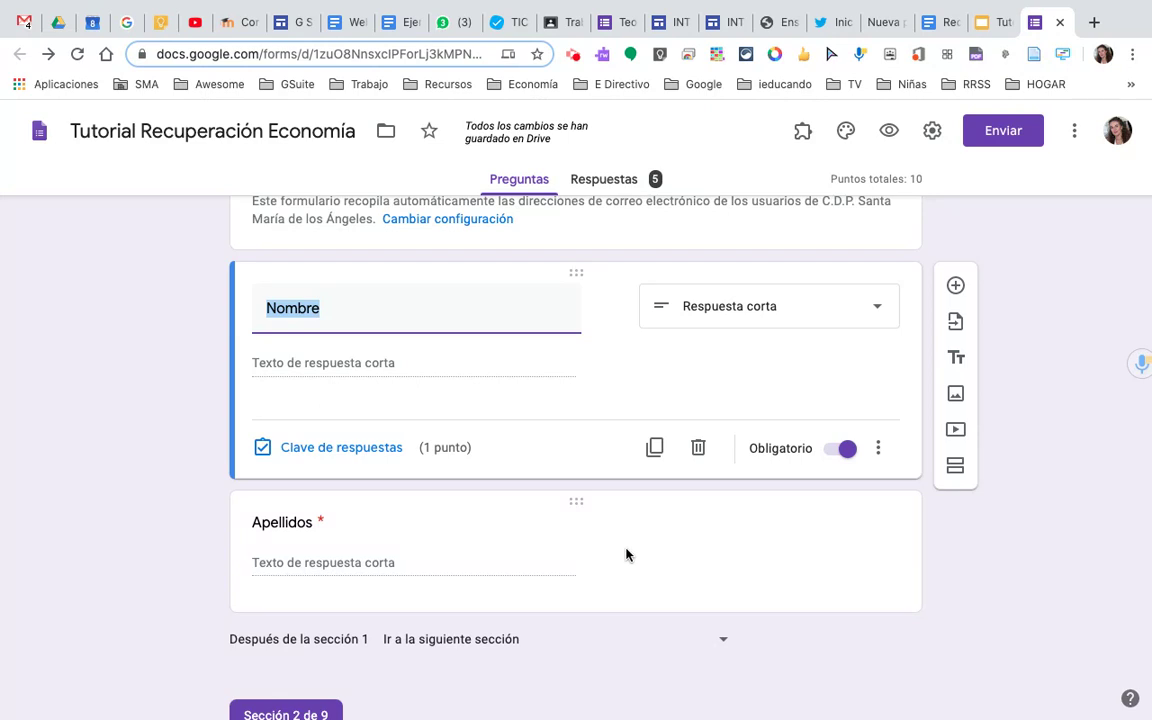
pyautogui.scroll(-1, 626, 554)
pyautogui.scroll(1, 626, 554)
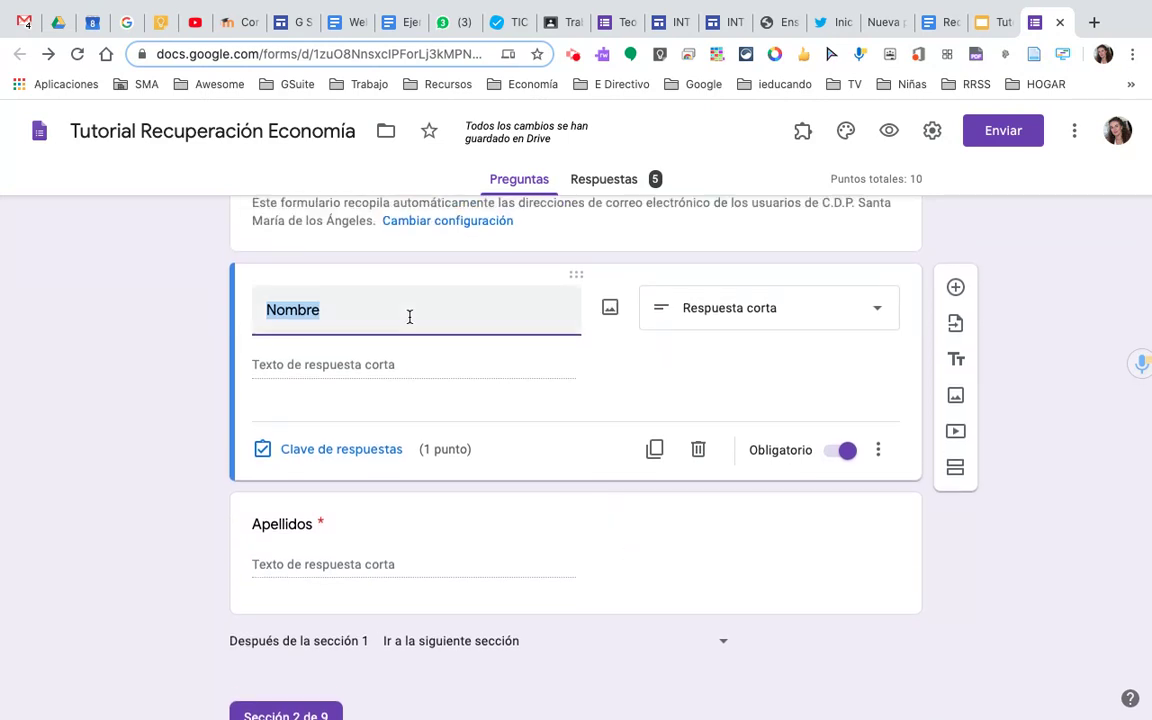
pyautogui.scroll(-3, 630, 542)
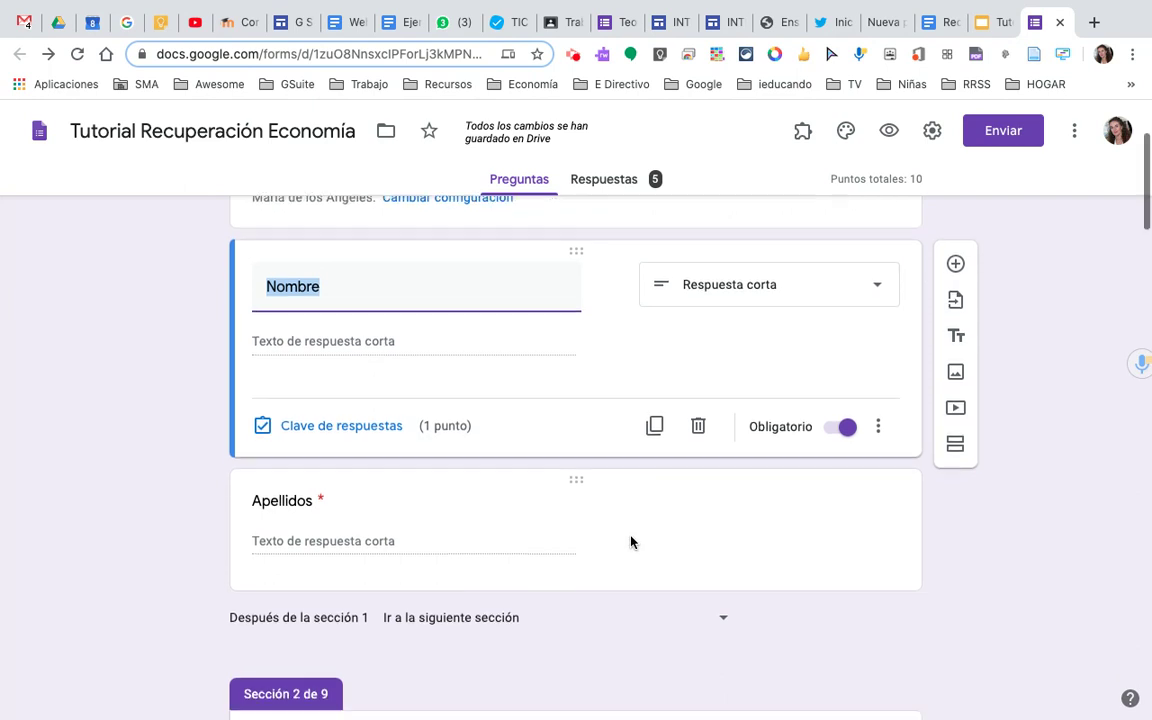
pyautogui.scroll(4, 630, 542)
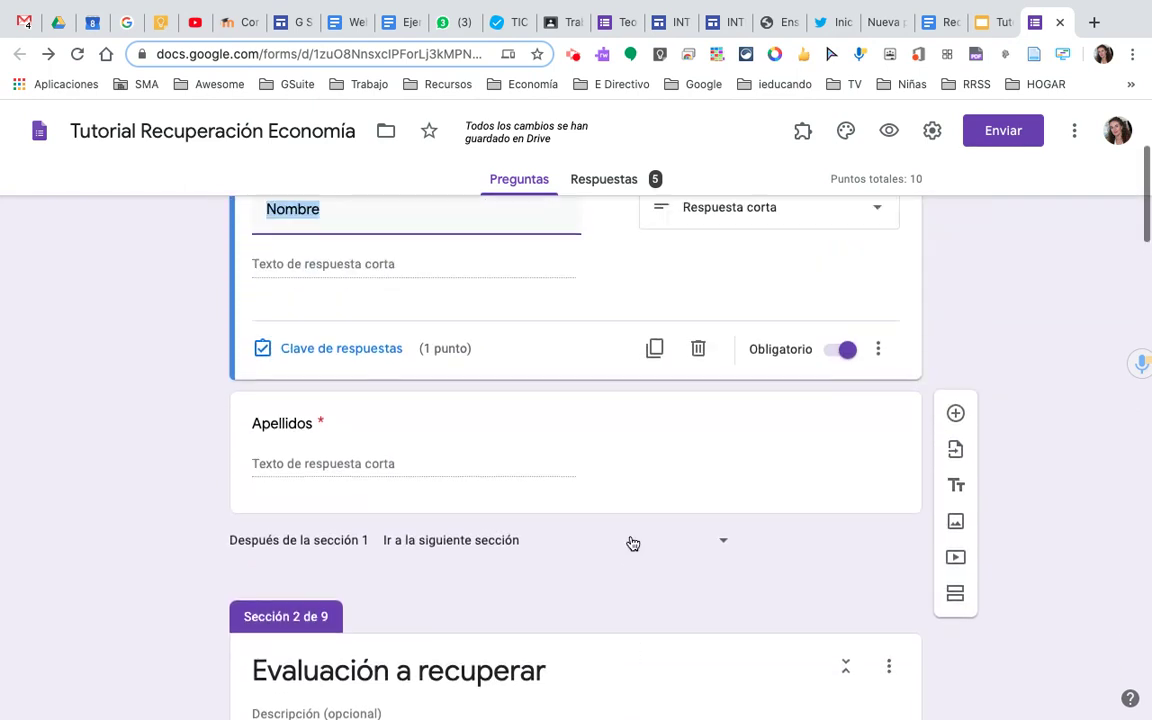
pyautogui.scroll(-1, 630, 542)
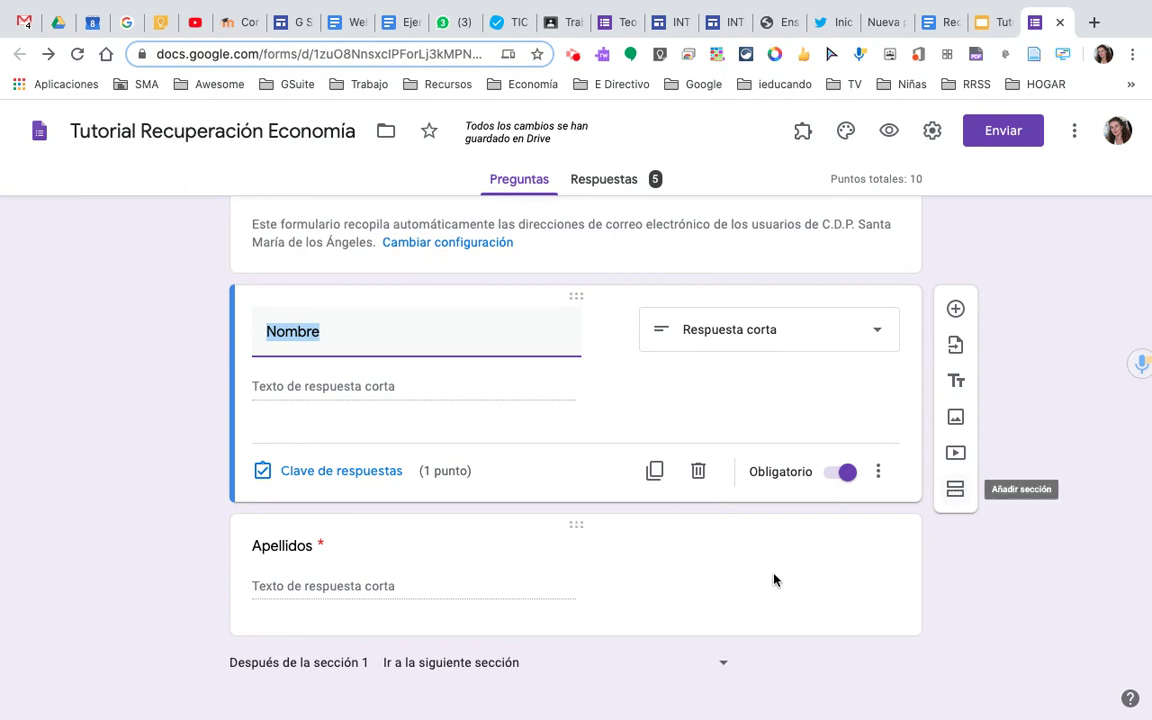
# Set the answer key of section 2's "Evaluación que tienes que recuperar" question to 0 points.
pyautogui.scroll(-2, 734, 642)
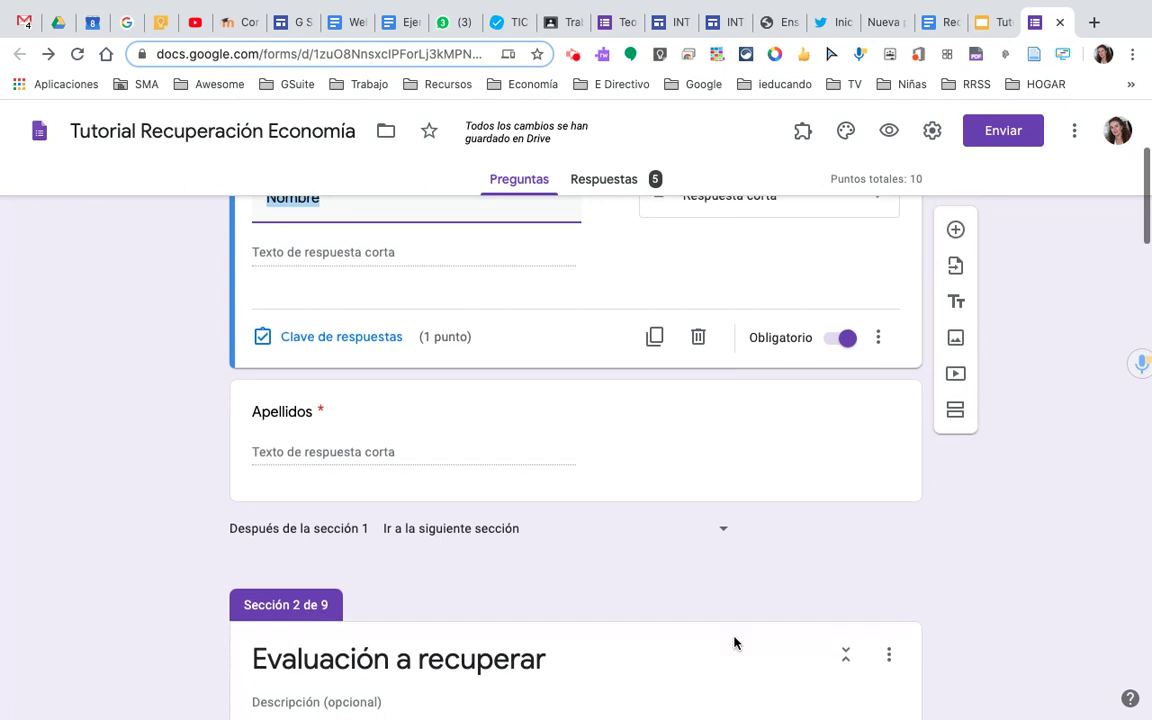
pyautogui.scroll(-3, 734, 642)
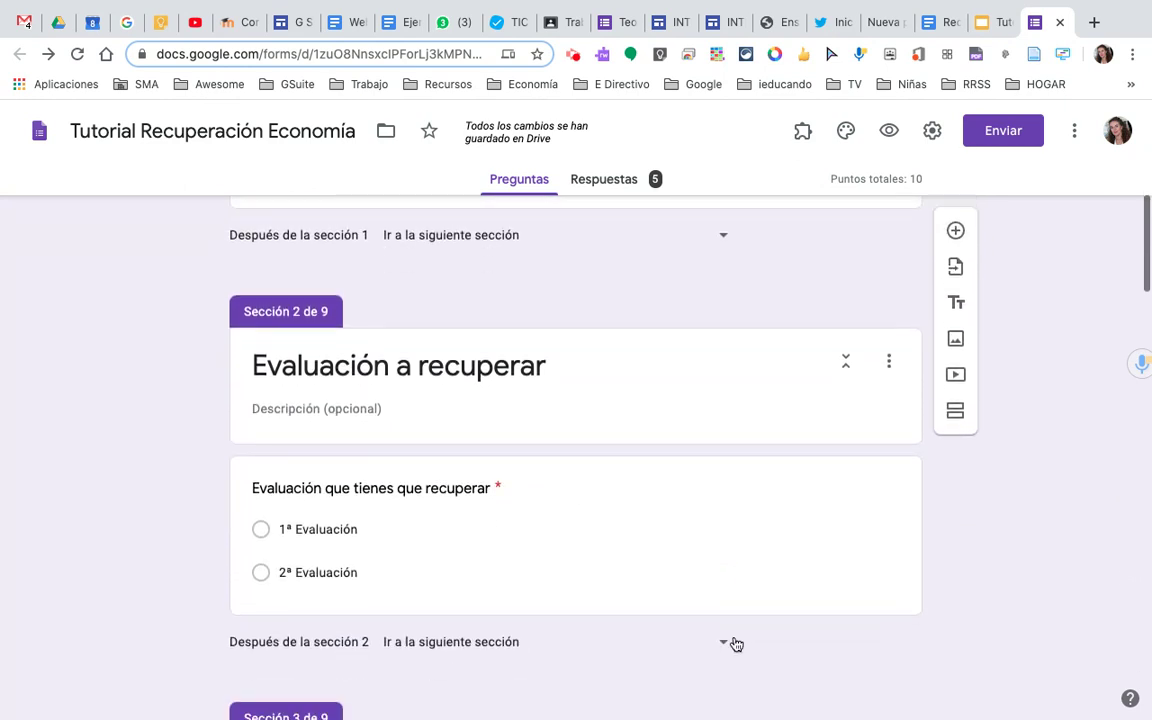
pyautogui.scroll(1, 736, 644)
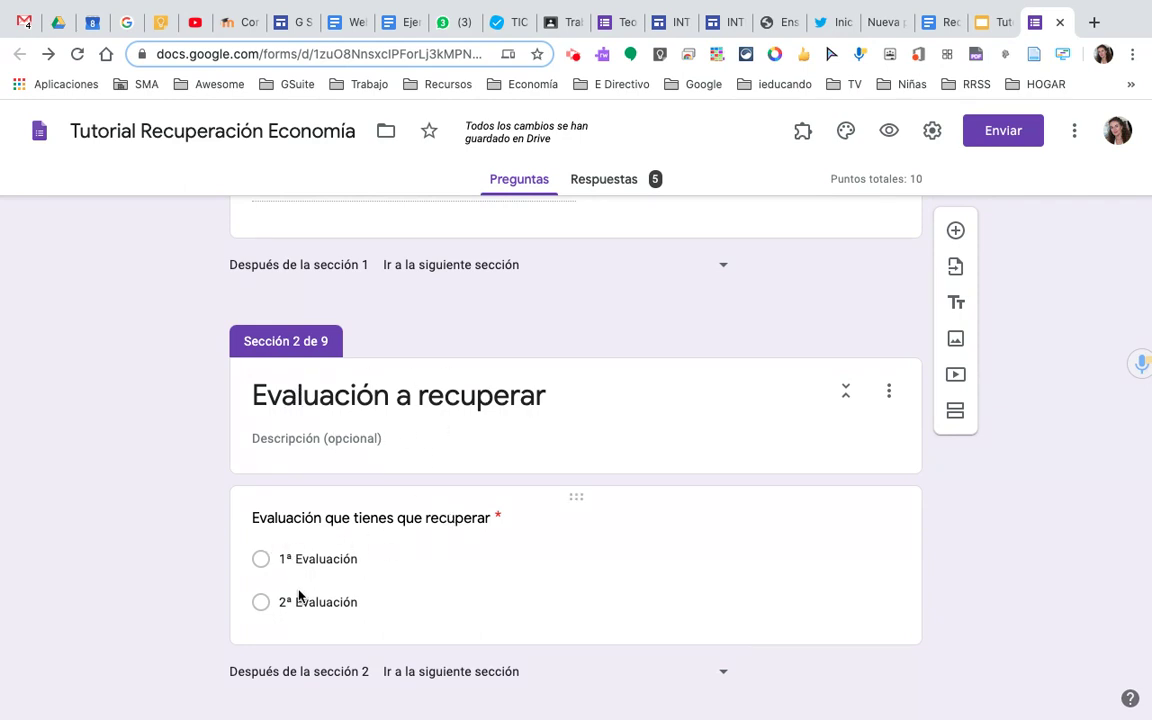
pyautogui.click(855, 549)
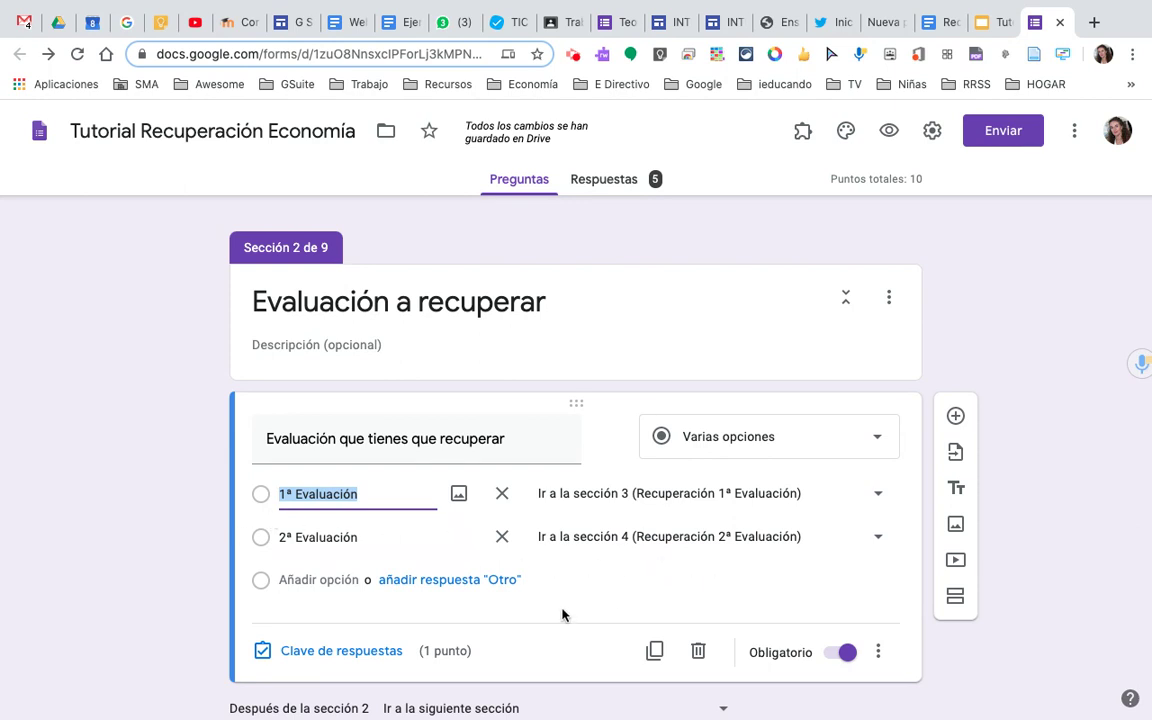
pyautogui.click(325, 652)
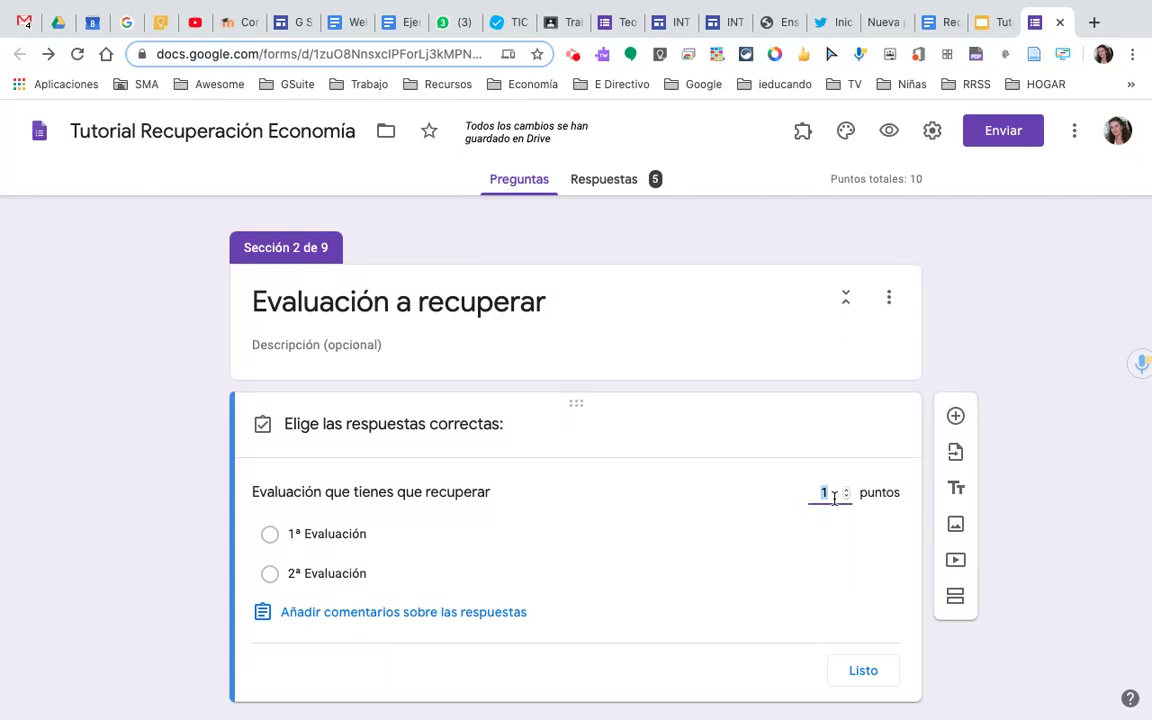
pyautogui.click(866, 672)
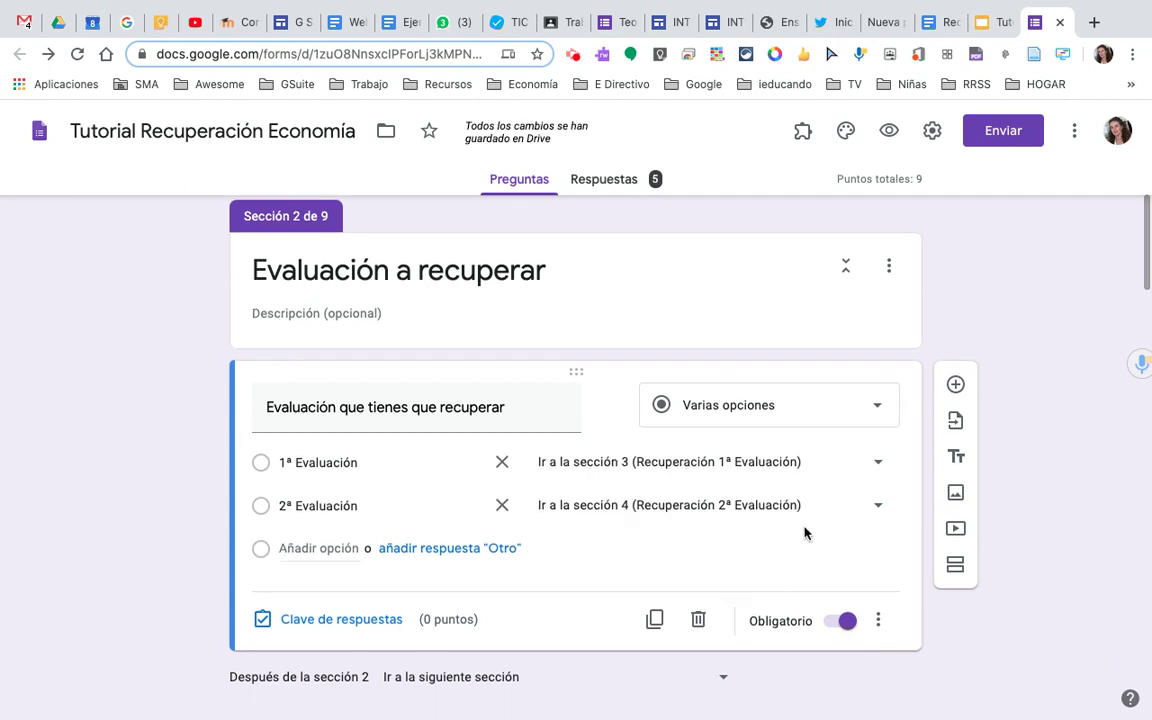
# Check the answer-based section routing of the "Evaluación que tienes que recuperar" question and where each evaluation leads.
pyautogui.click(880, 621)
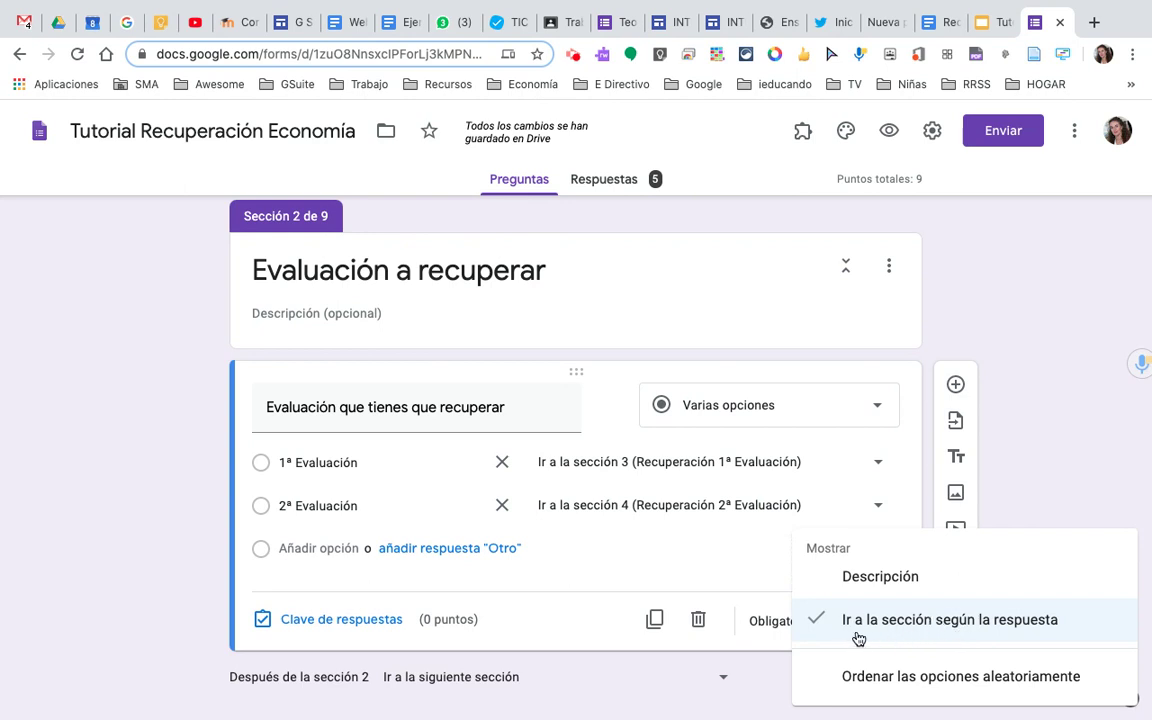
pyautogui.click(170, 535)
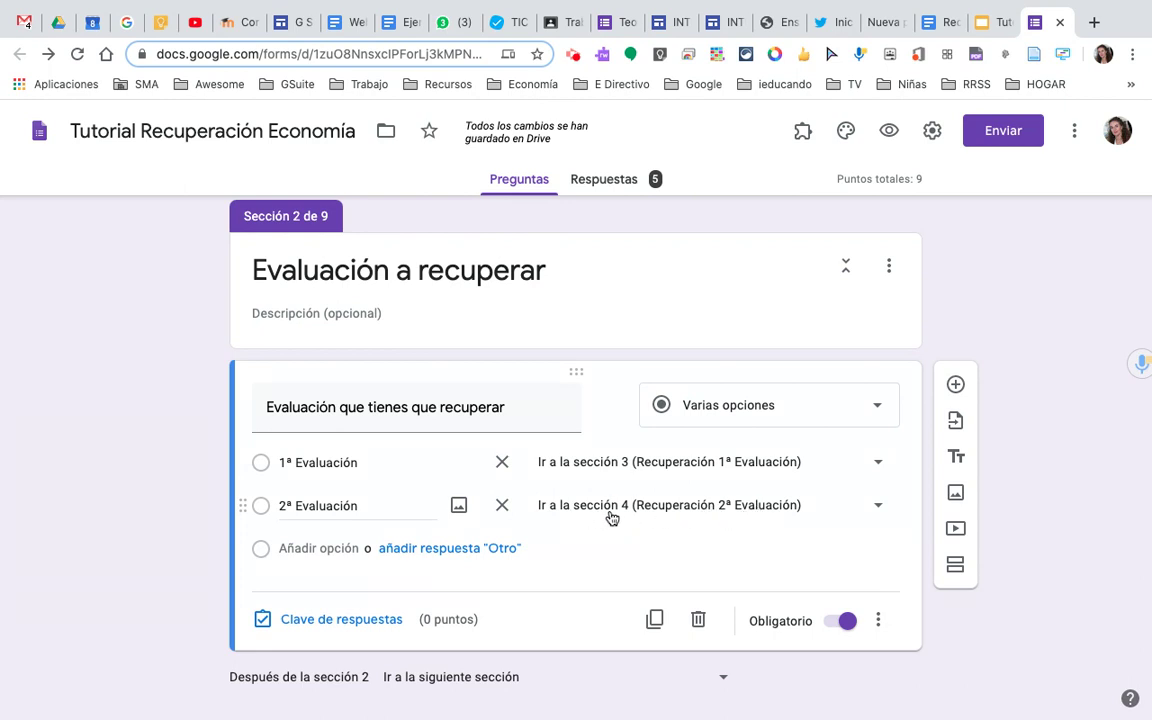
pyautogui.scroll(-4, 612, 517)
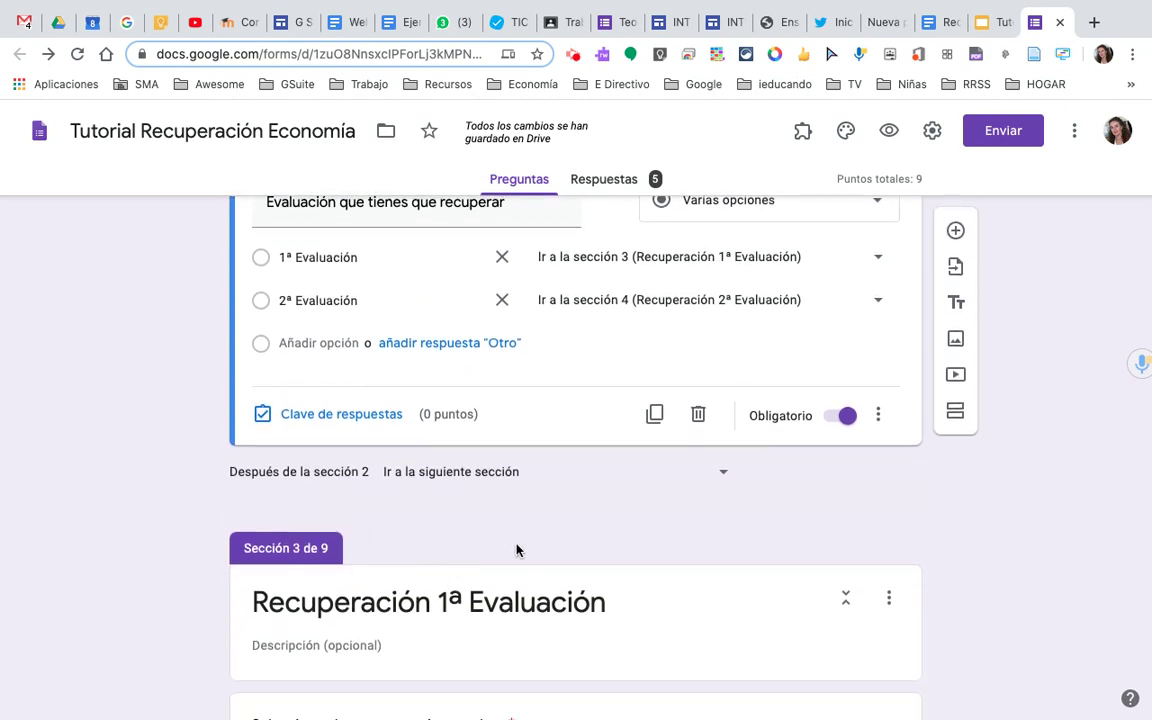
pyautogui.scroll(-1, 520, 546)
pyautogui.scroll(2, 524, 548)
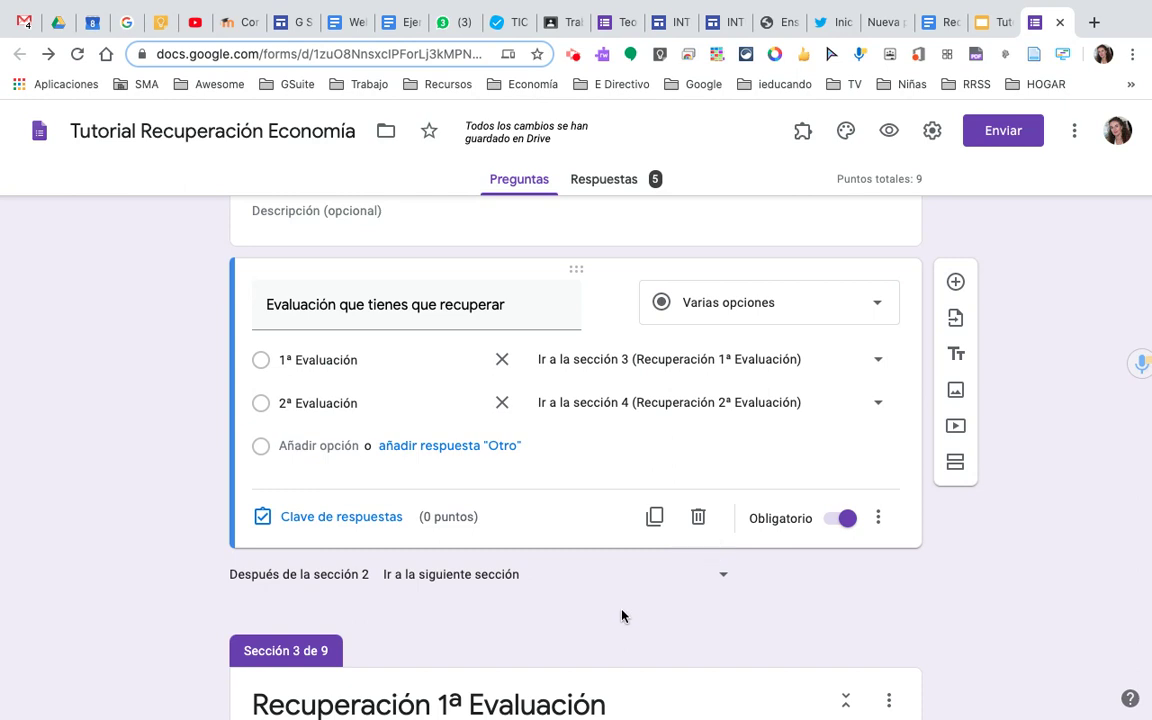
# Set the answer key of section 3's "Selecciona el tema que mejor te sabes" question to 0 points.
pyautogui.scroll(-3, 620, 612)
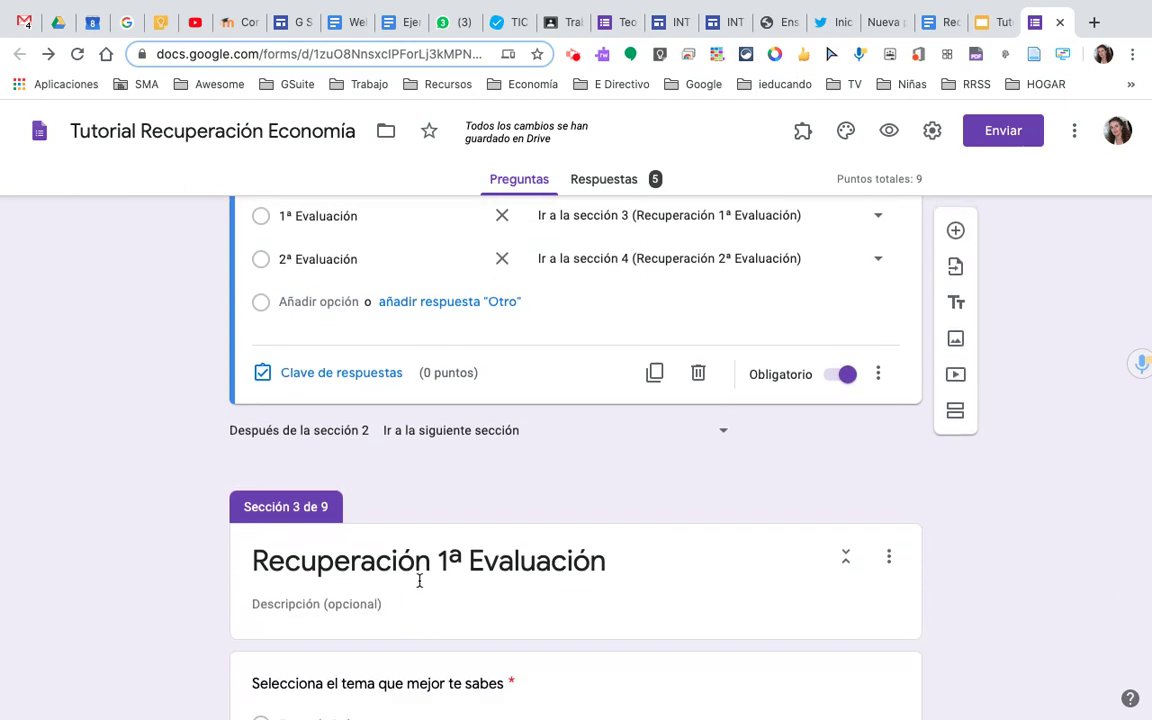
pyautogui.scroll(-3, 491, 583)
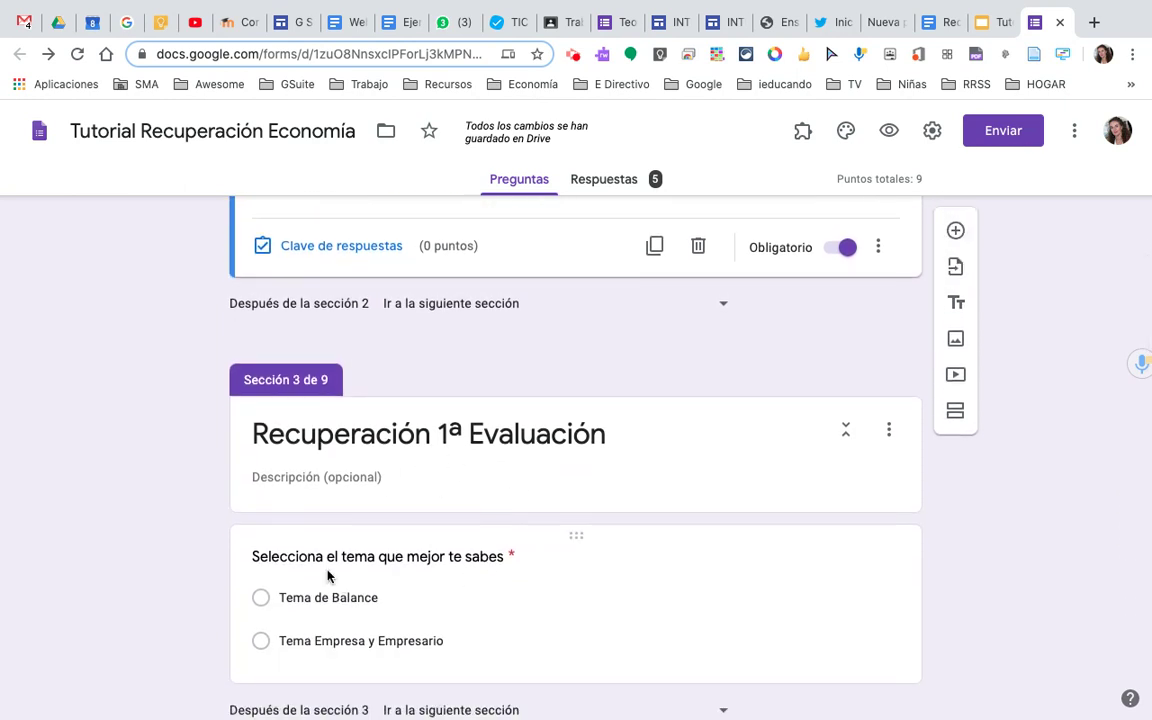
pyautogui.click(563, 626)
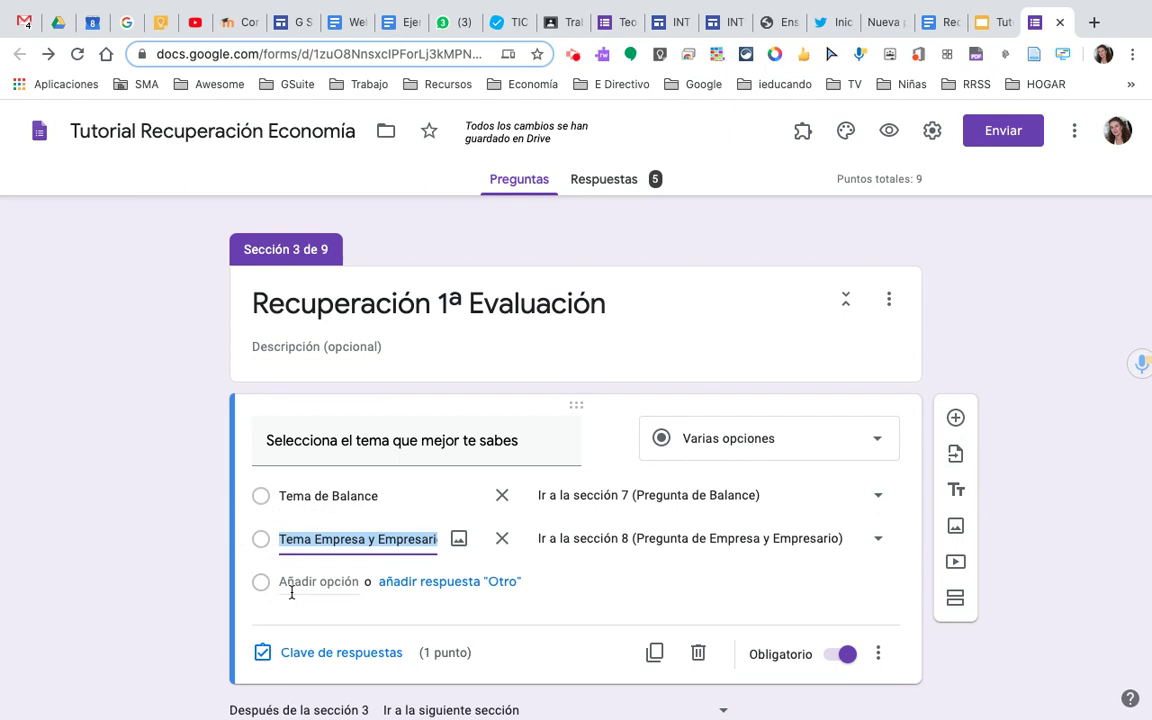
pyautogui.click(316, 656)
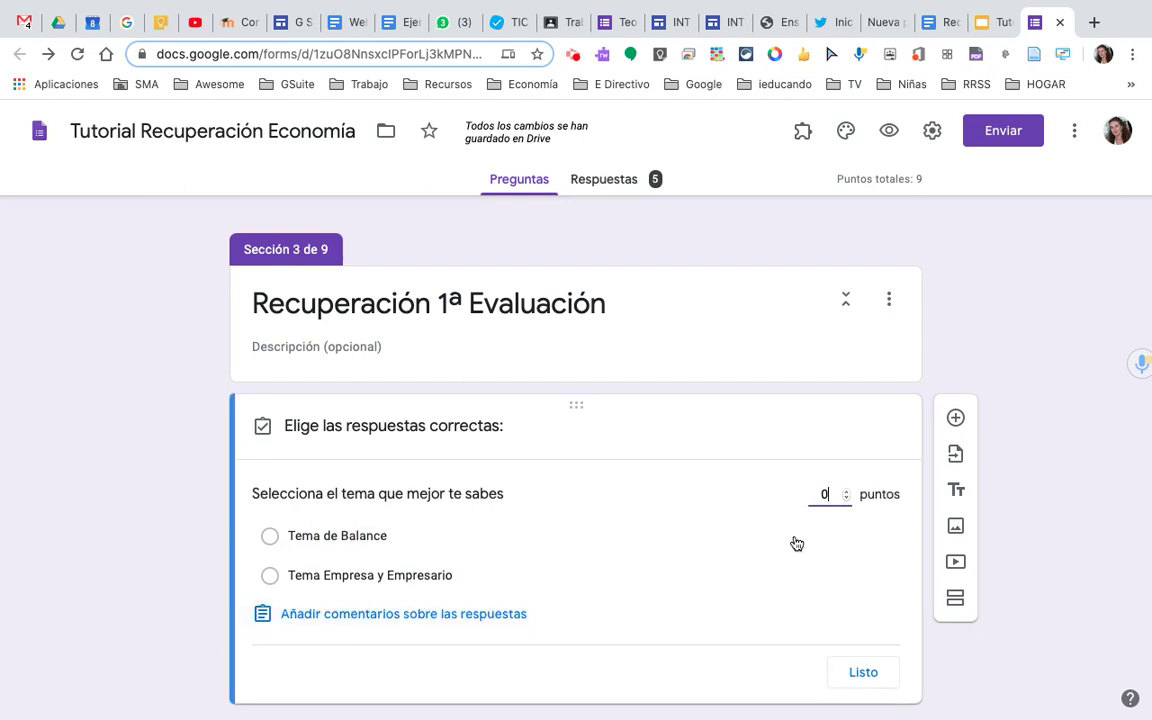
pyautogui.click(864, 672)
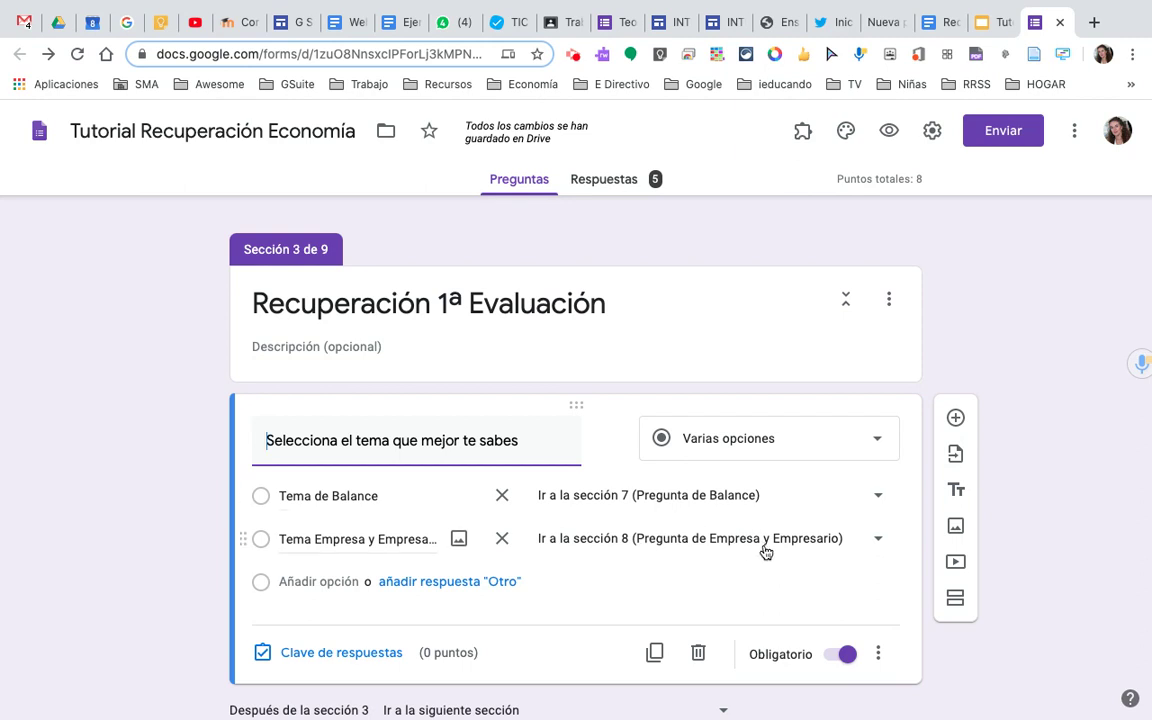
# Inspect section 3's answer-based routing and the destination choices for Tema de Balance, then look over sections 4 and 5.
pyautogui.scroll(-2, 586, 612)
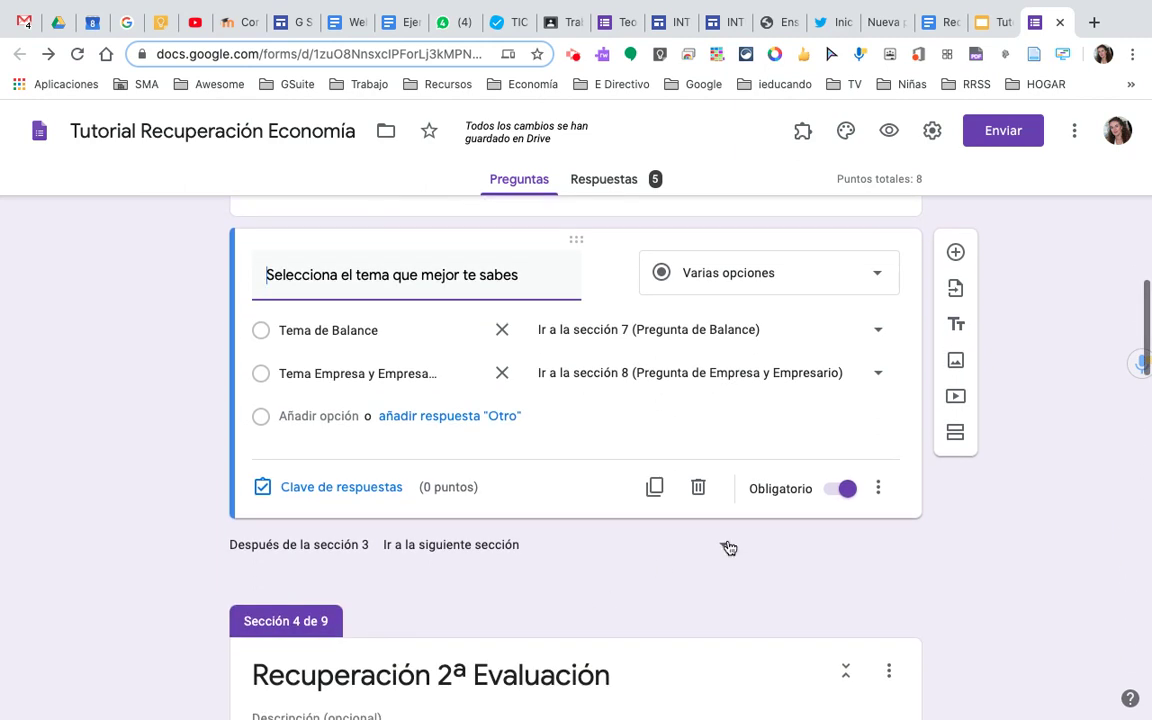
pyautogui.click(879, 489)
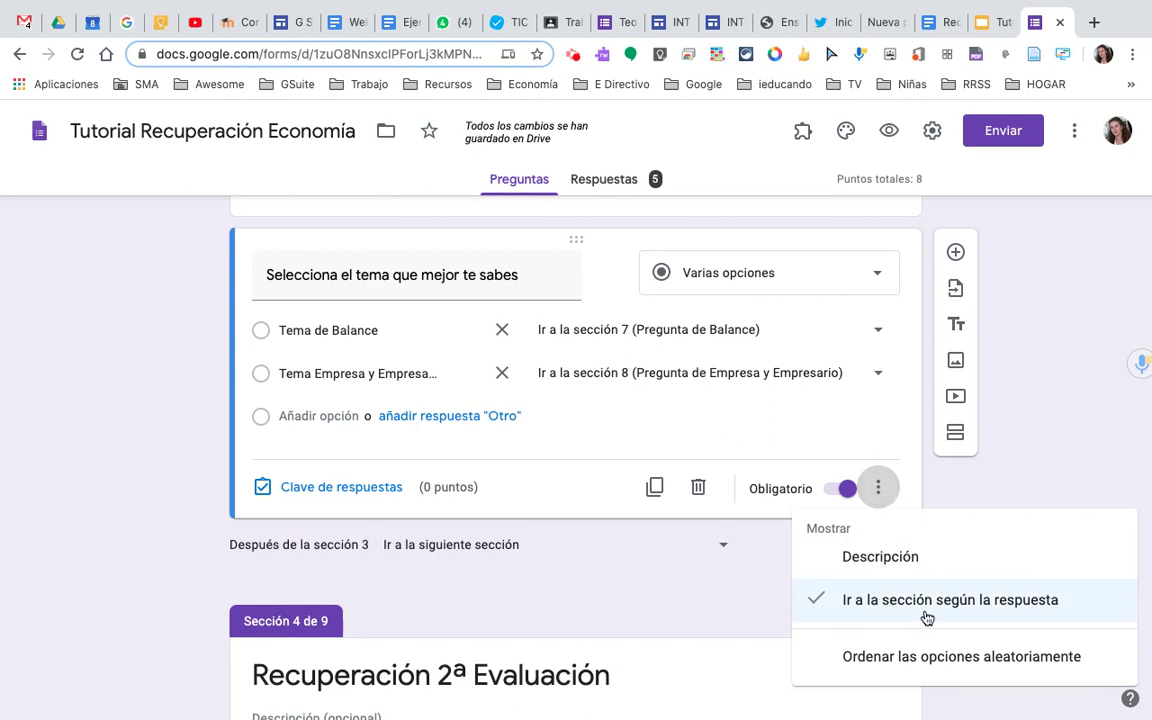
pyautogui.click(881, 333)
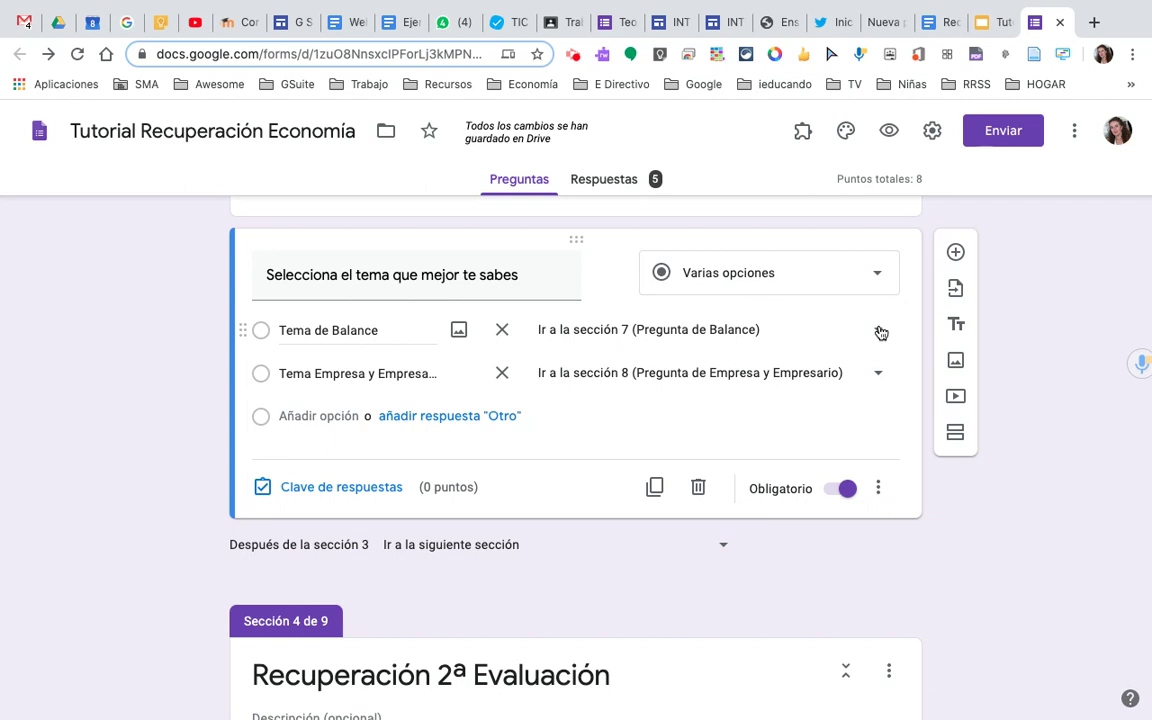
pyautogui.click(877, 332)
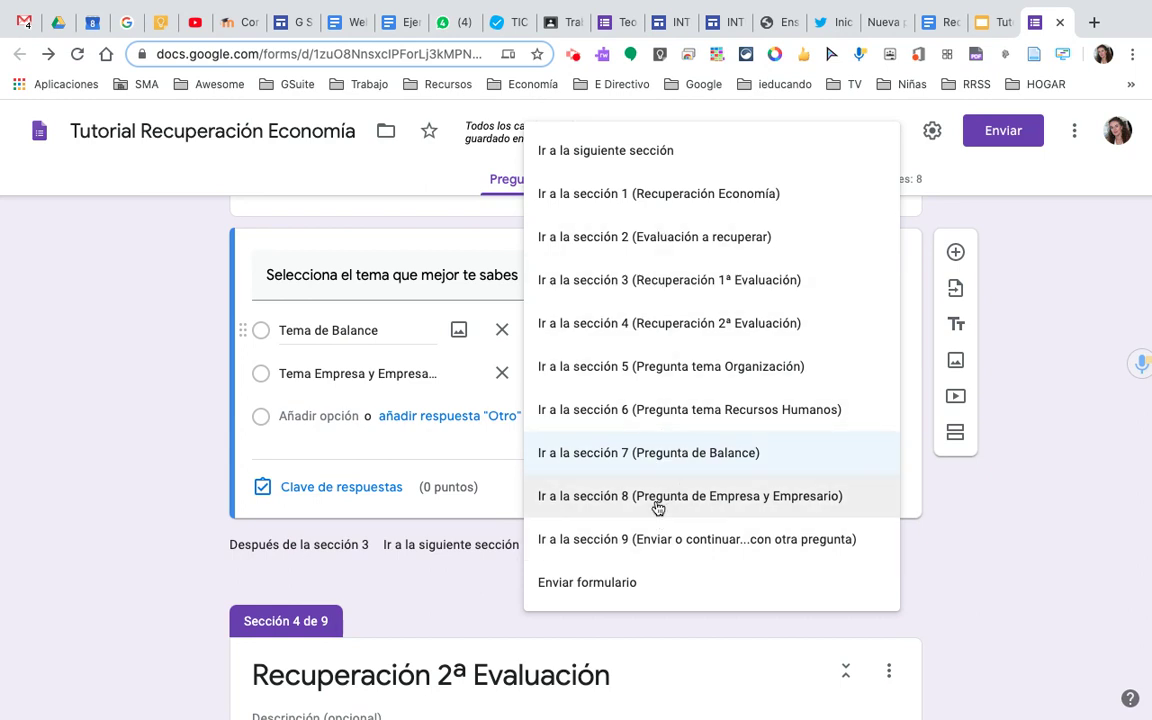
pyautogui.click(167, 457)
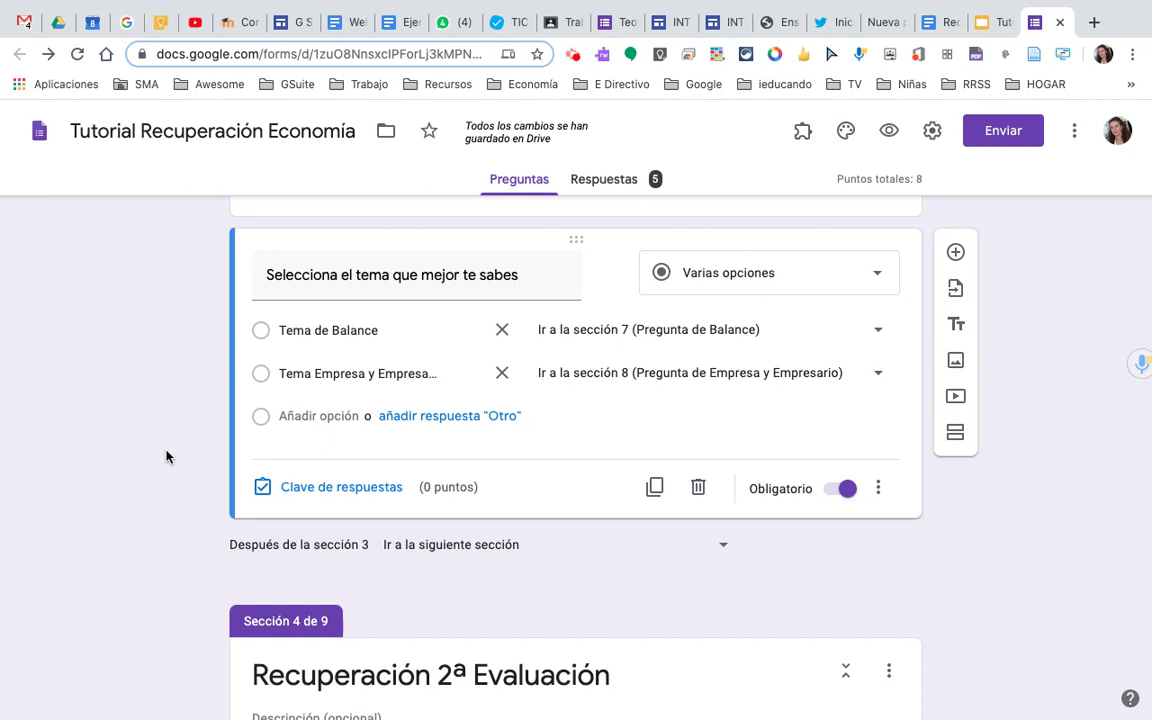
pyautogui.scroll(-5, 167, 457)
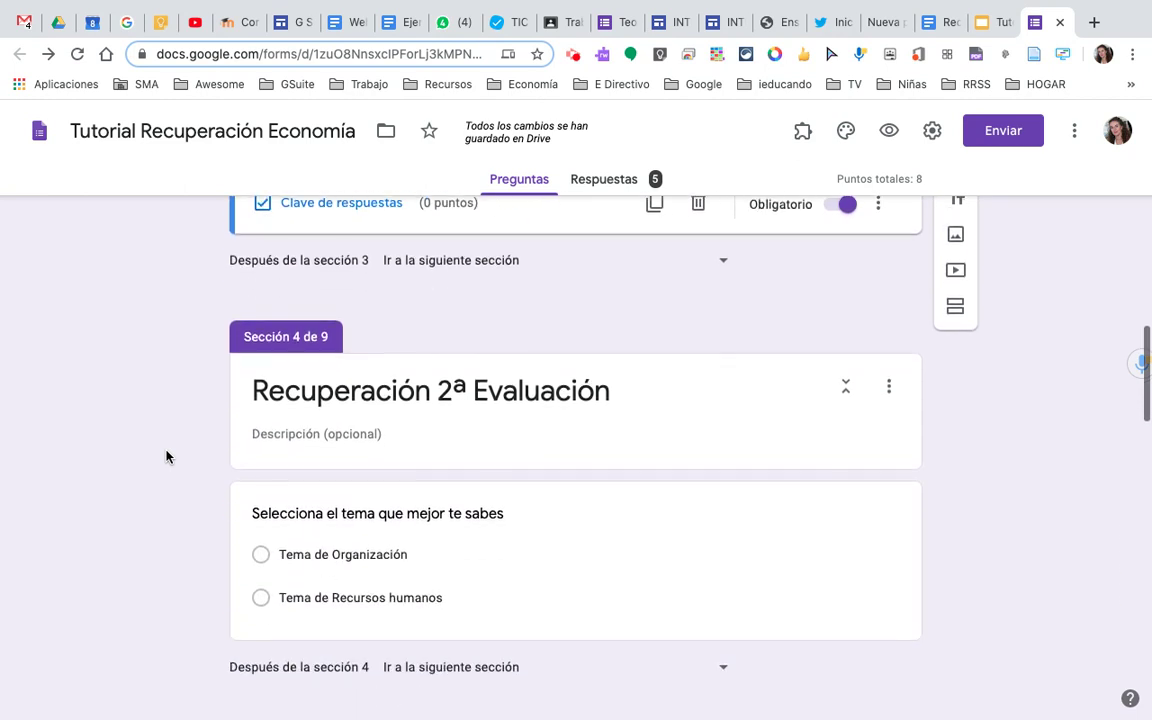
pyautogui.scroll(-6, 167, 457)
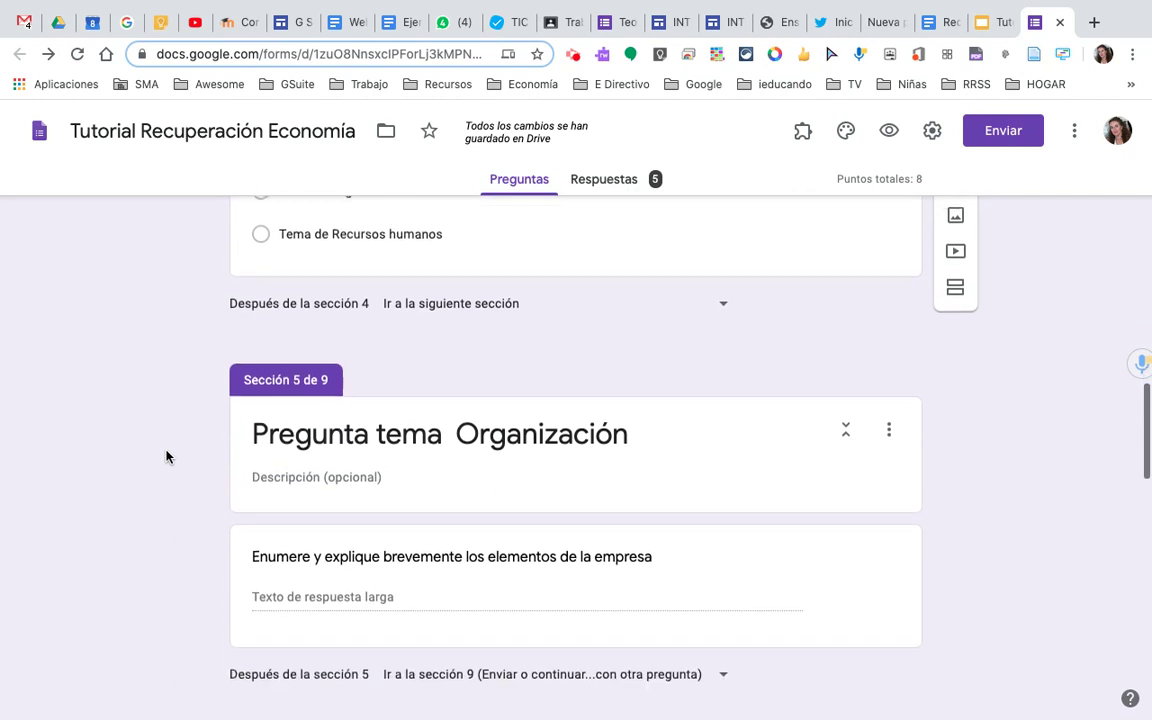
# Open the form's general configuration and turn off "Acuse de recibo de respuestas".
pyautogui.scroll(14, 167, 457)
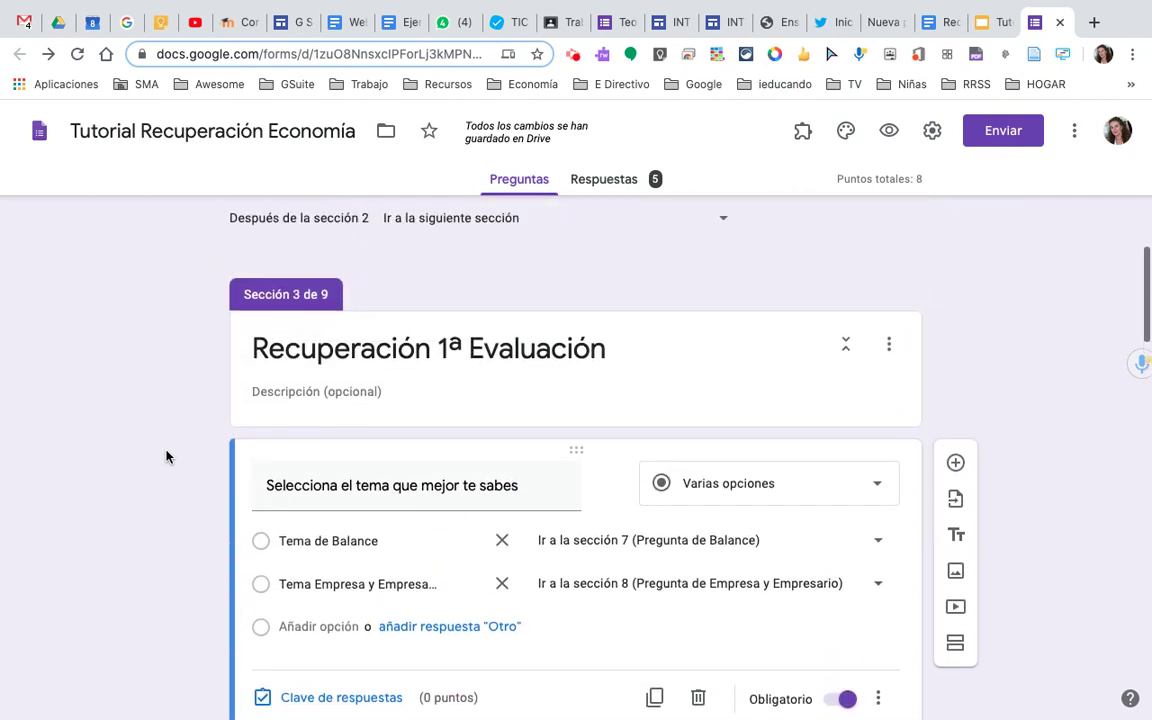
pyautogui.scroll(8, 167, 457)
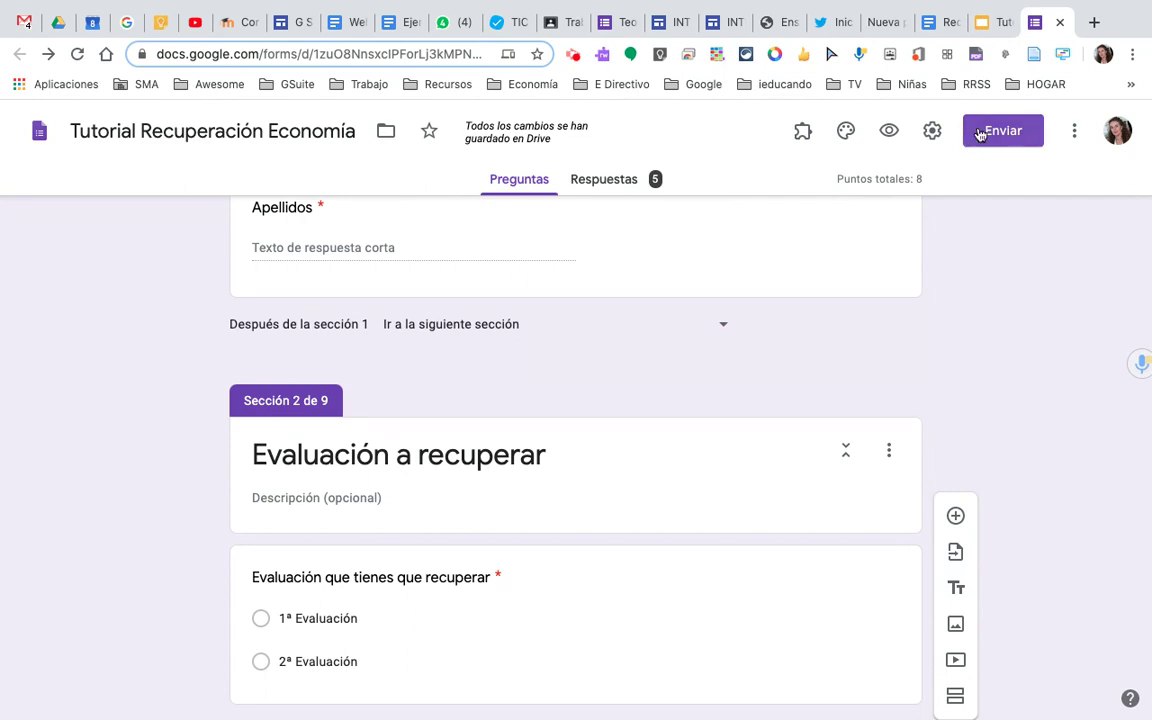
pyautogui.click(933, 133)
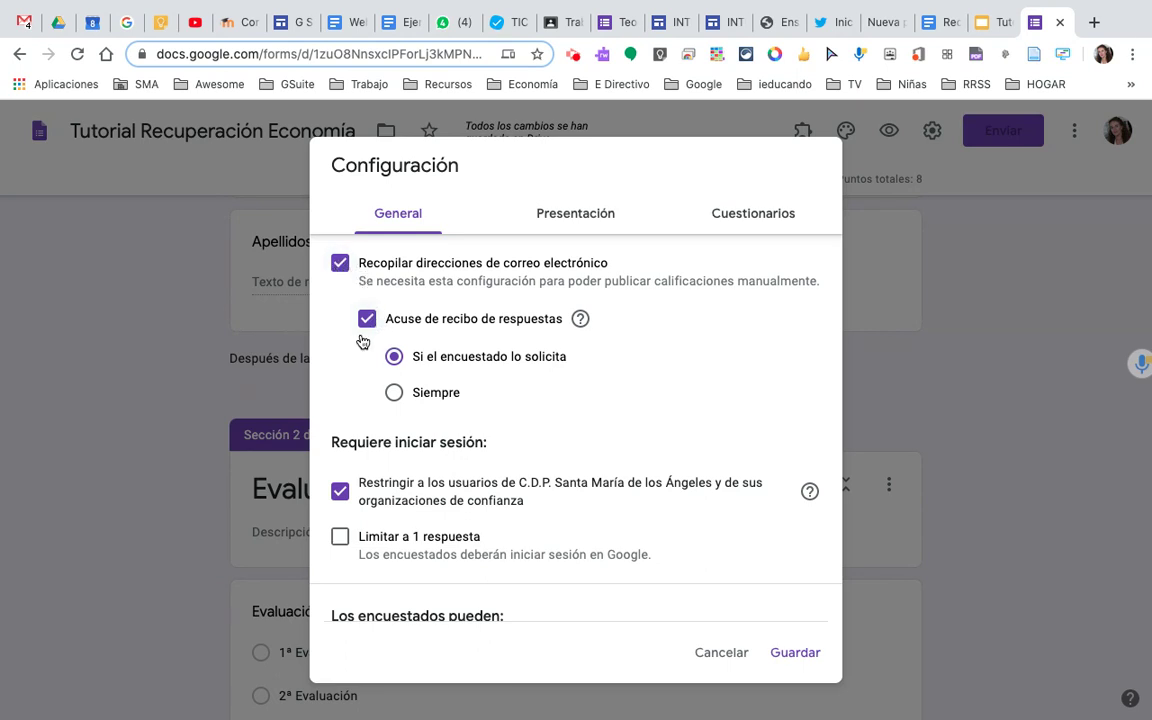
pyautogui.scroll(-1, 393, 363)
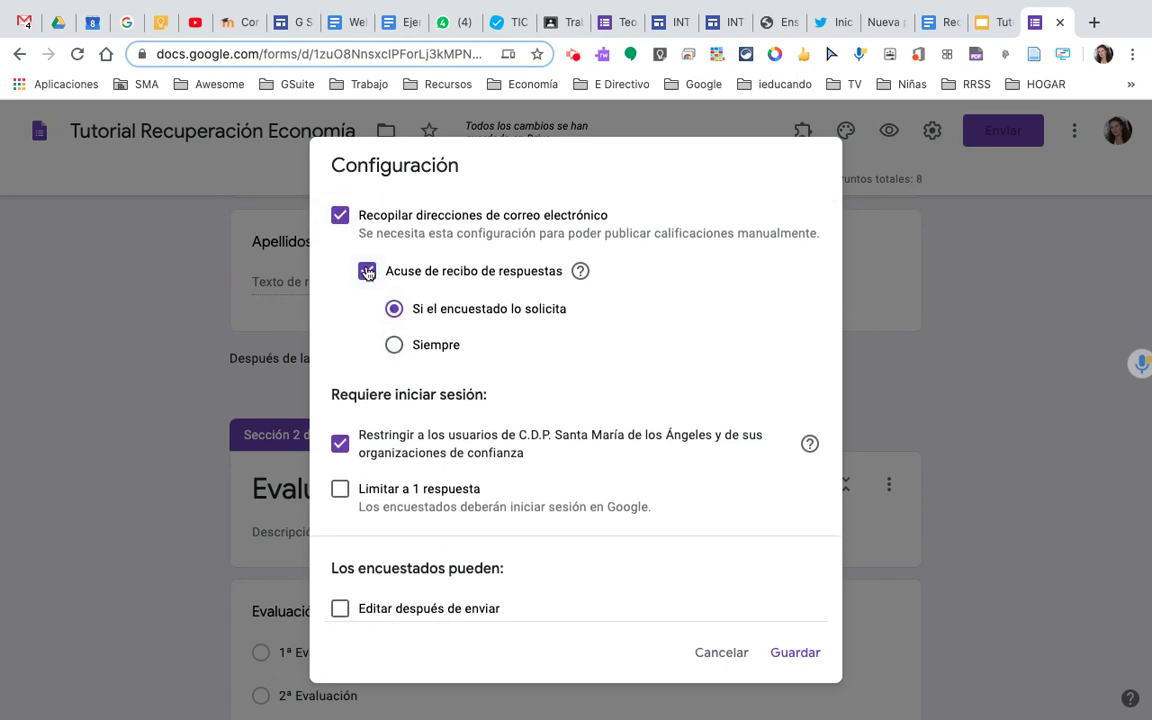
pyautogui.click(367, 272)
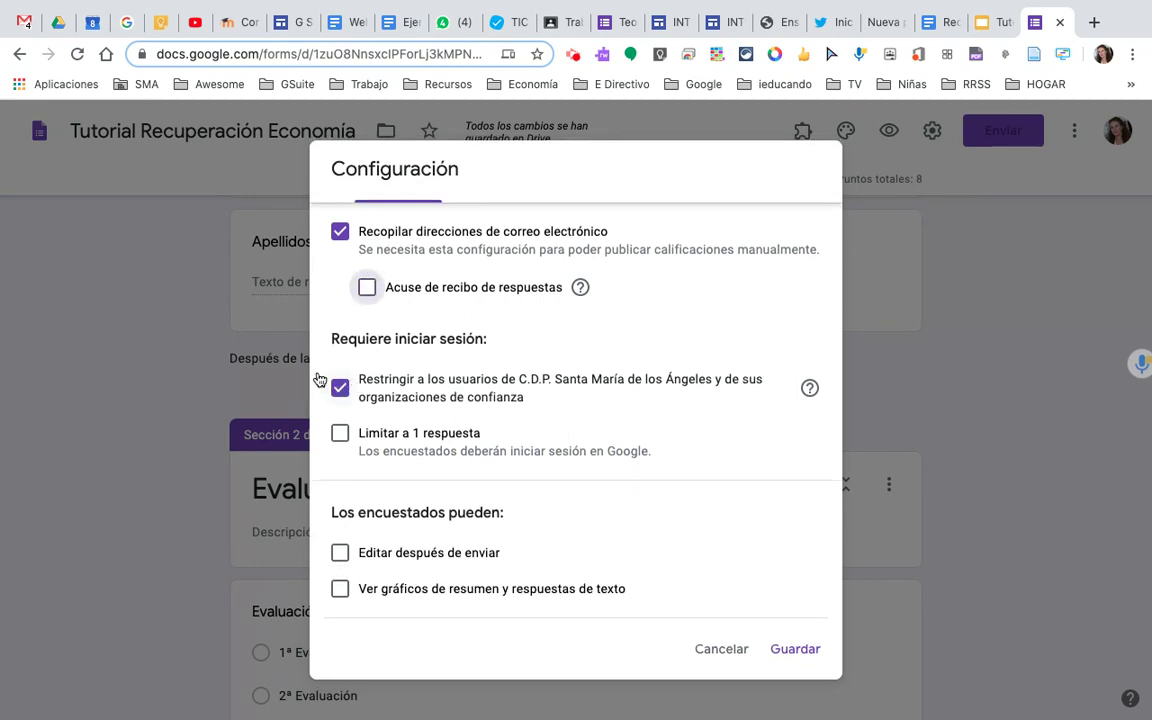
# Limit the form to 1 response and remove the restriction to users of C.D.P. Santa María de los Ángeles and its trusted organisations.
pyautogui.click(340, 435)
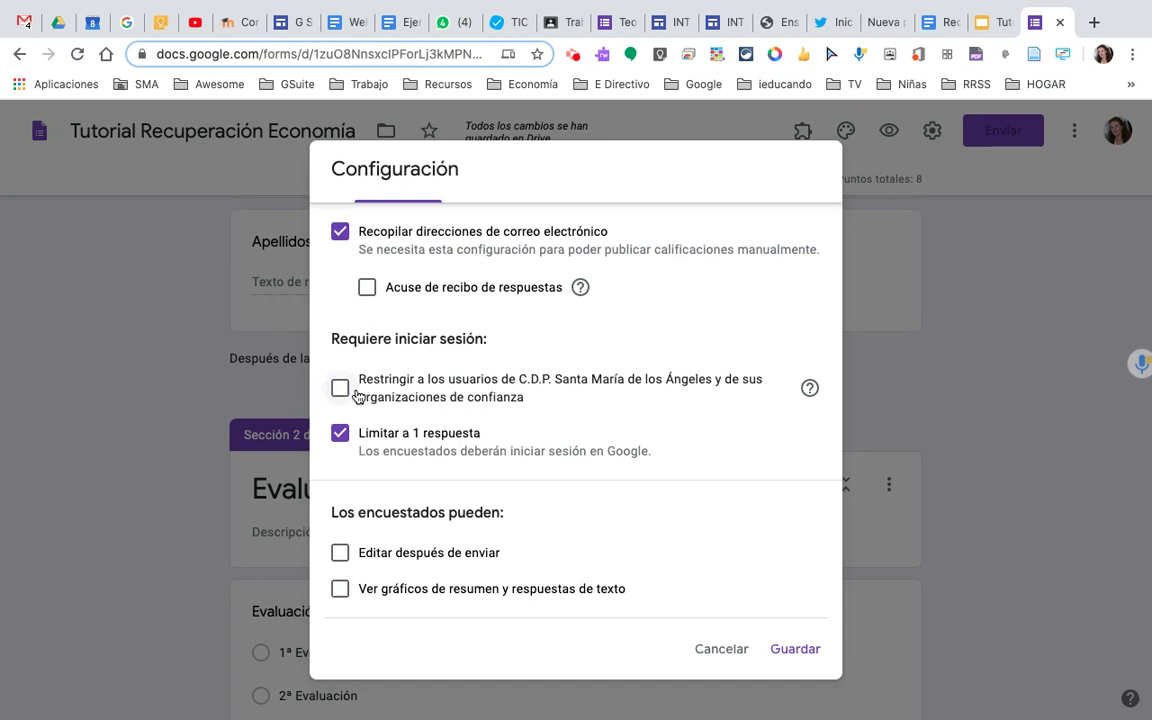
pyautogui.scroll(-1, 373, 555)
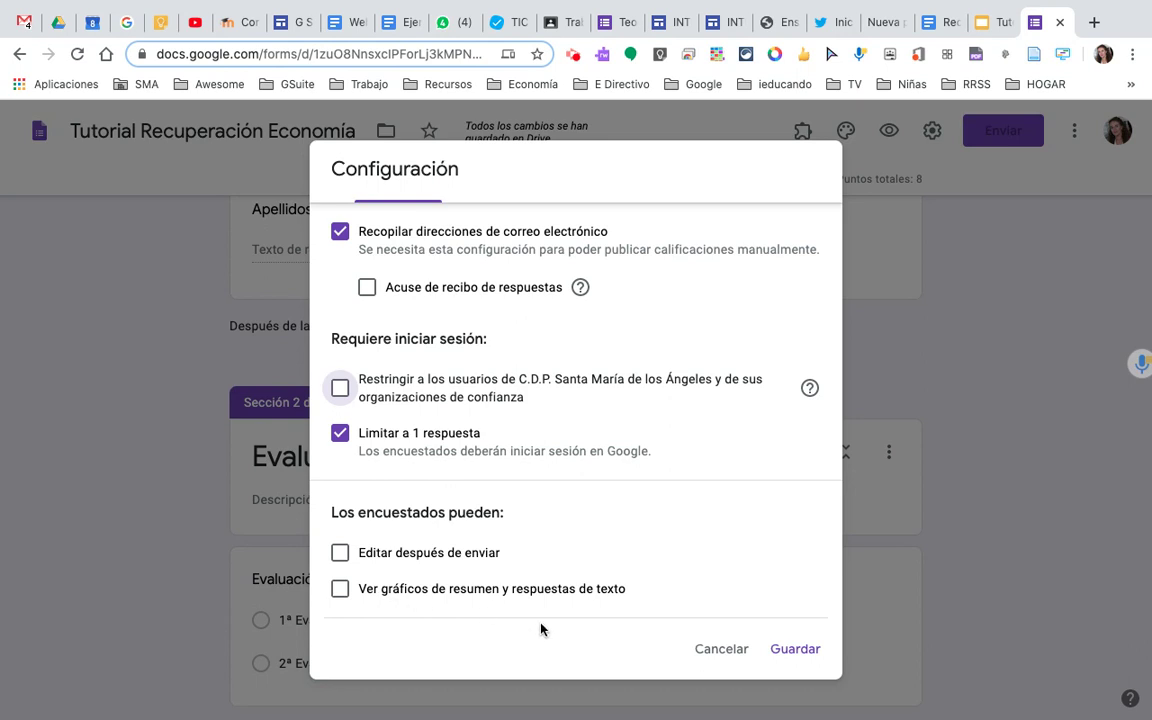
pyautogui.scroll(1, 596, 495)
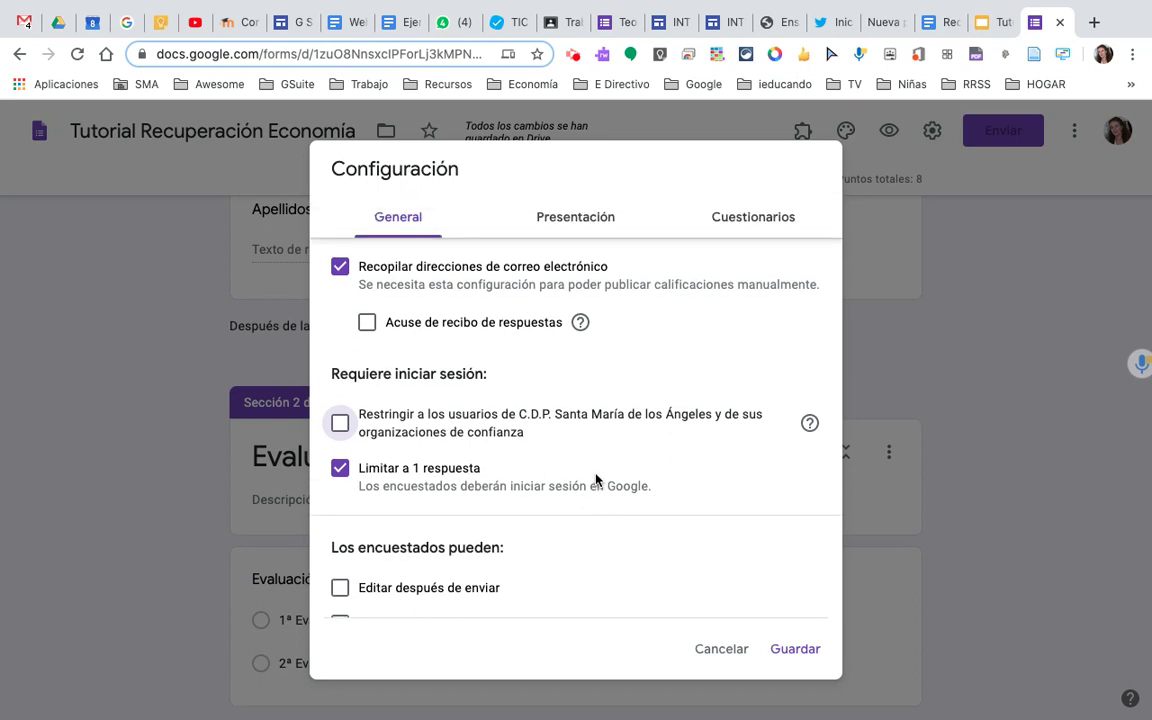
# Enable the progress bar, hide "Preguntas respondidas de manera incorrecta" from respondents in the quiz options, and save the configuration.
pyautogui.click(572, 222)
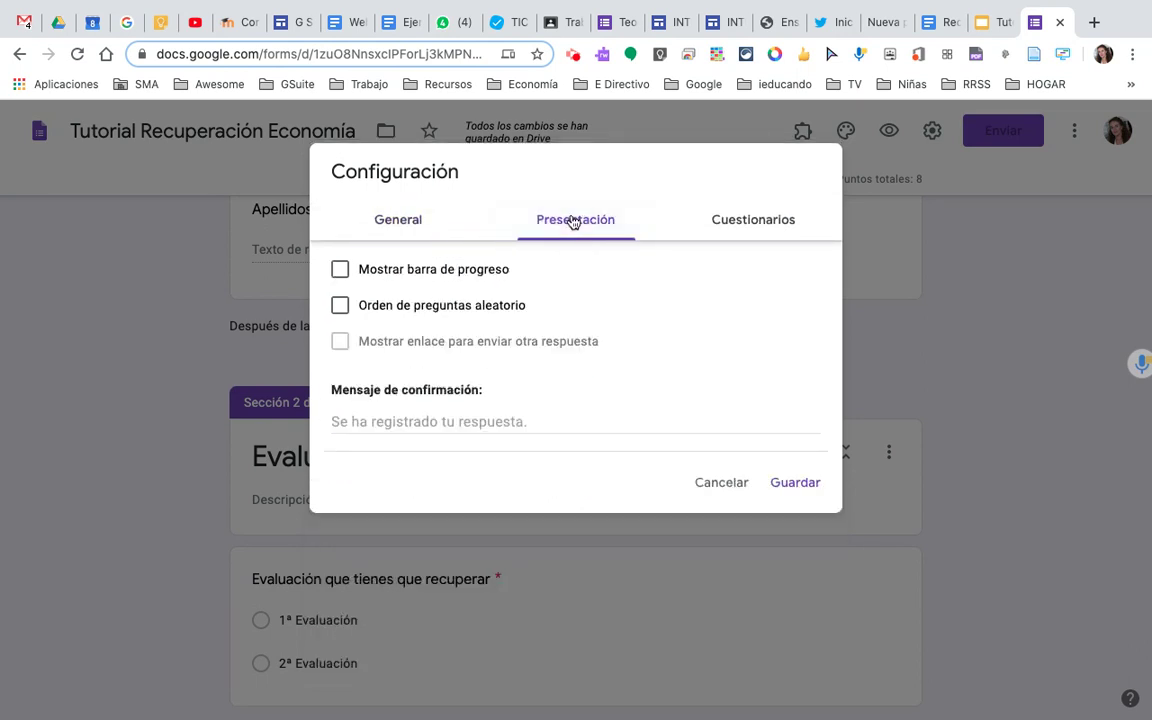
pyautogui.click(340, 271)
pyautogui.click(766, 221)
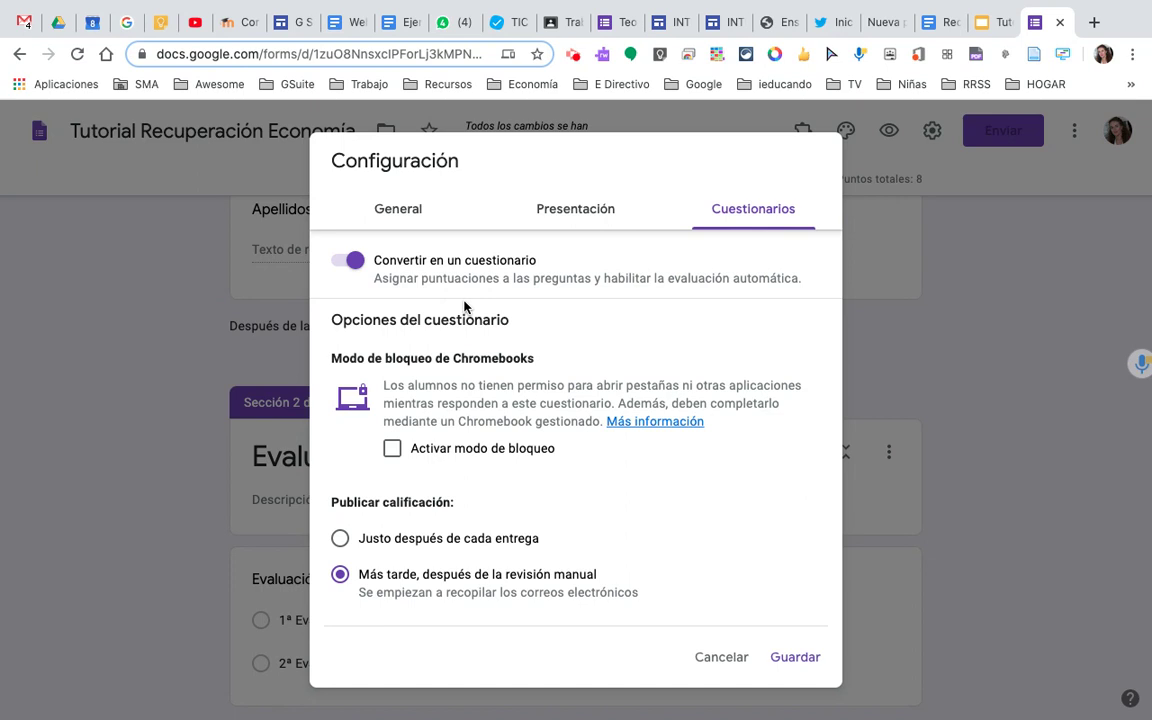
pyautogui.scroll(-3, 481, 412)
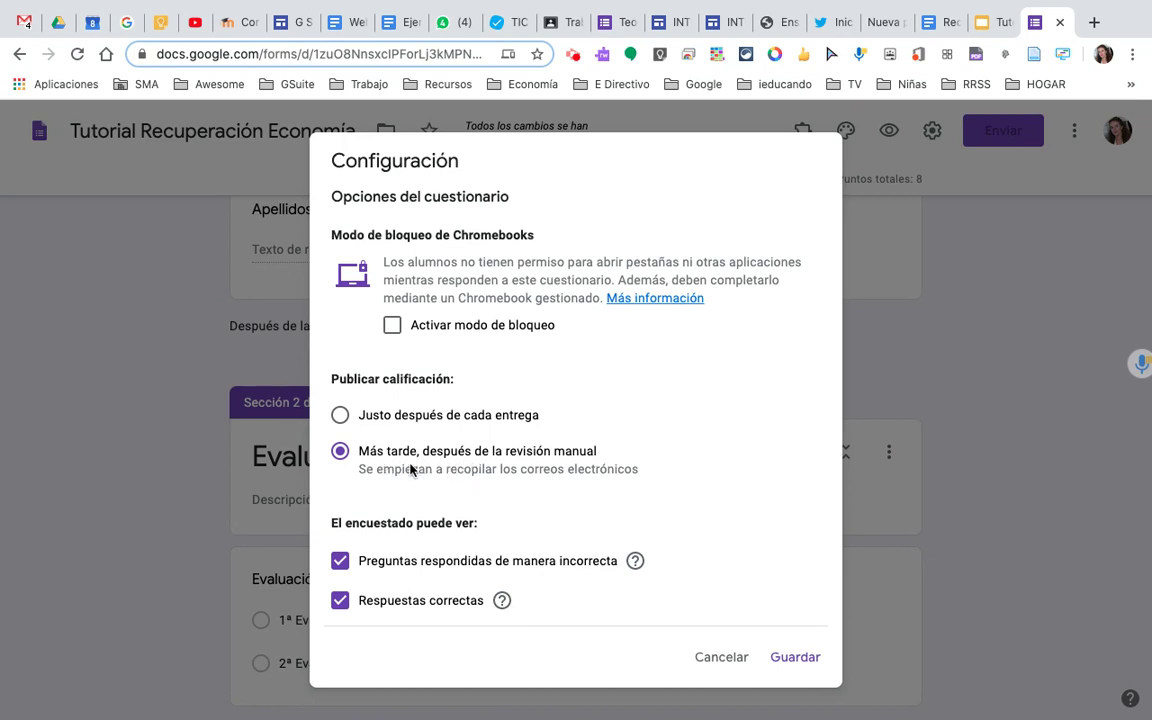
pyautogui.scroll(-1, 452, 472)
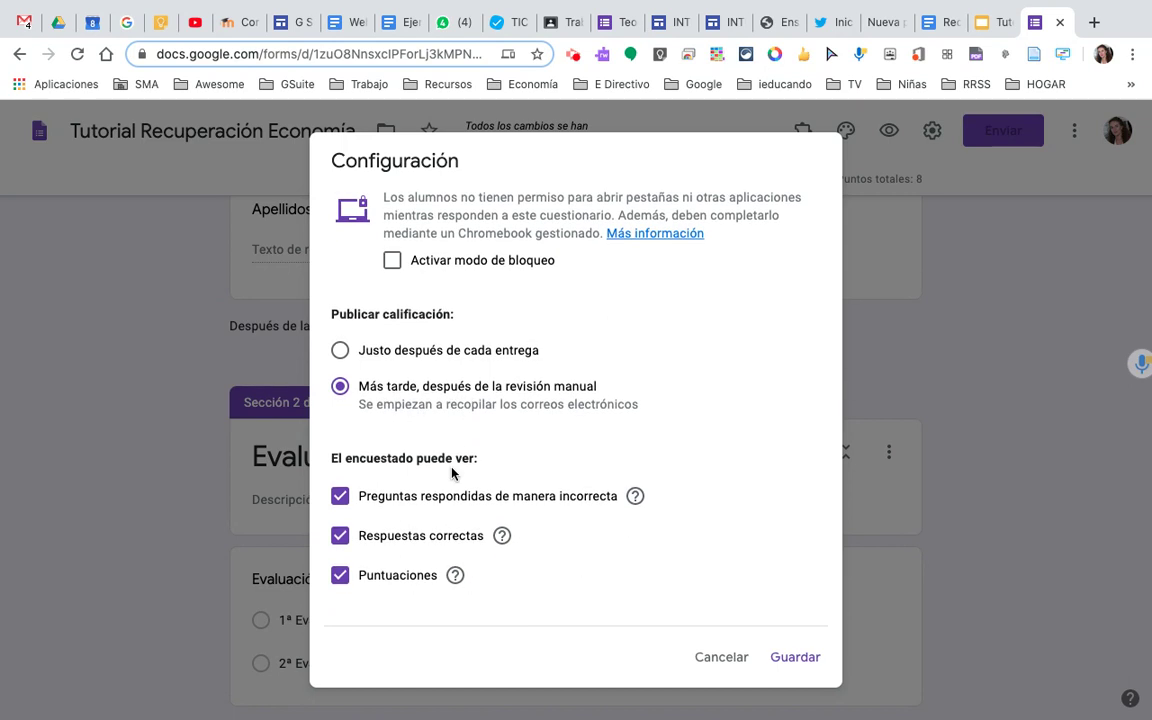
pyautogui.click(338, 502)
pyautogui.click(795, 657)
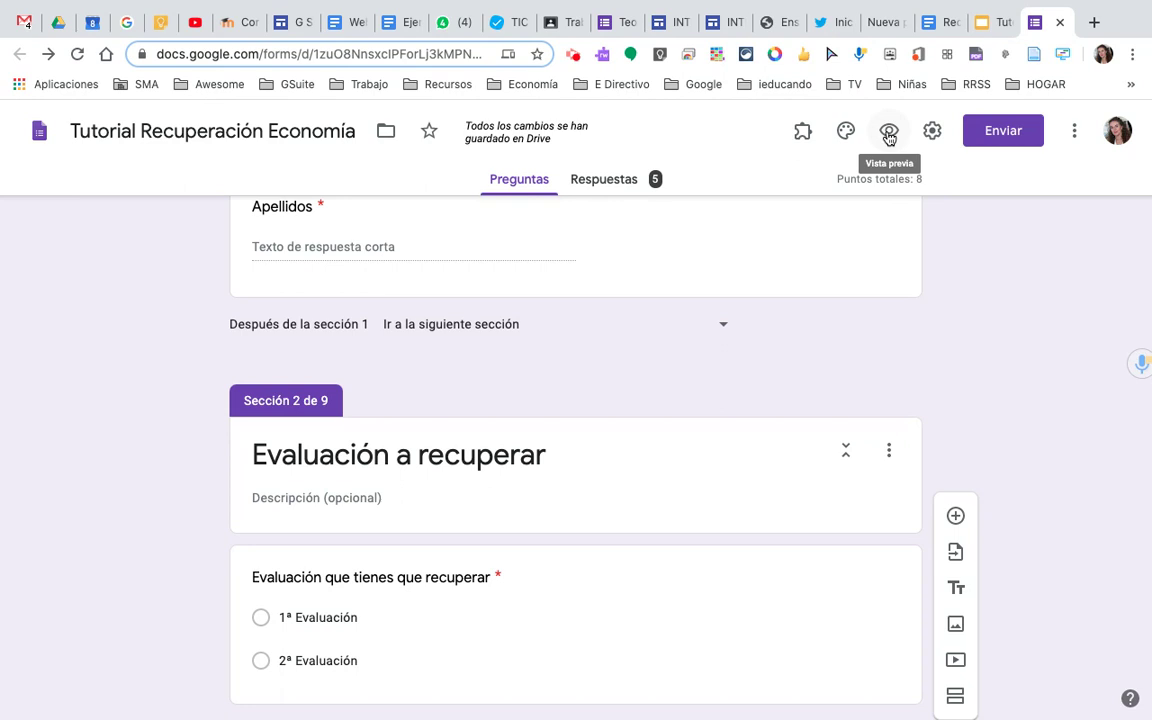
# Preview the form, fill in the respondent's e-mail, first name and surname with the saved autofill entry, and continue to the evaluation question.
pyautogui.click(889, 133)
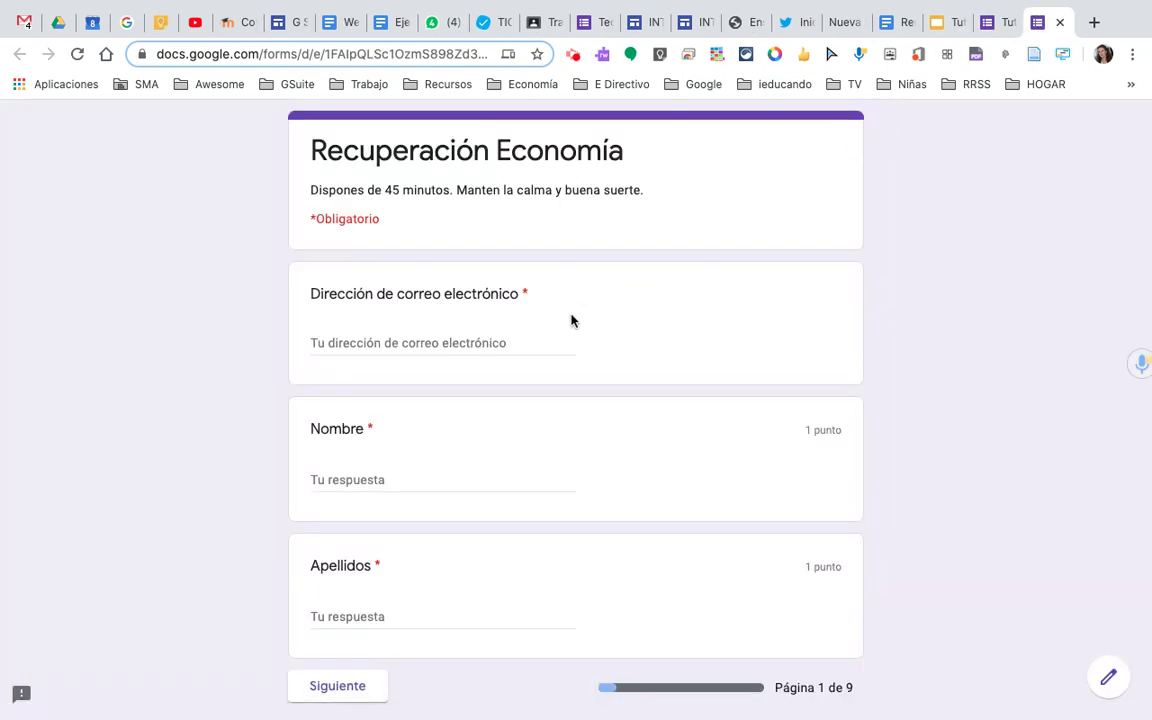
pyautogui.click(412, 342)
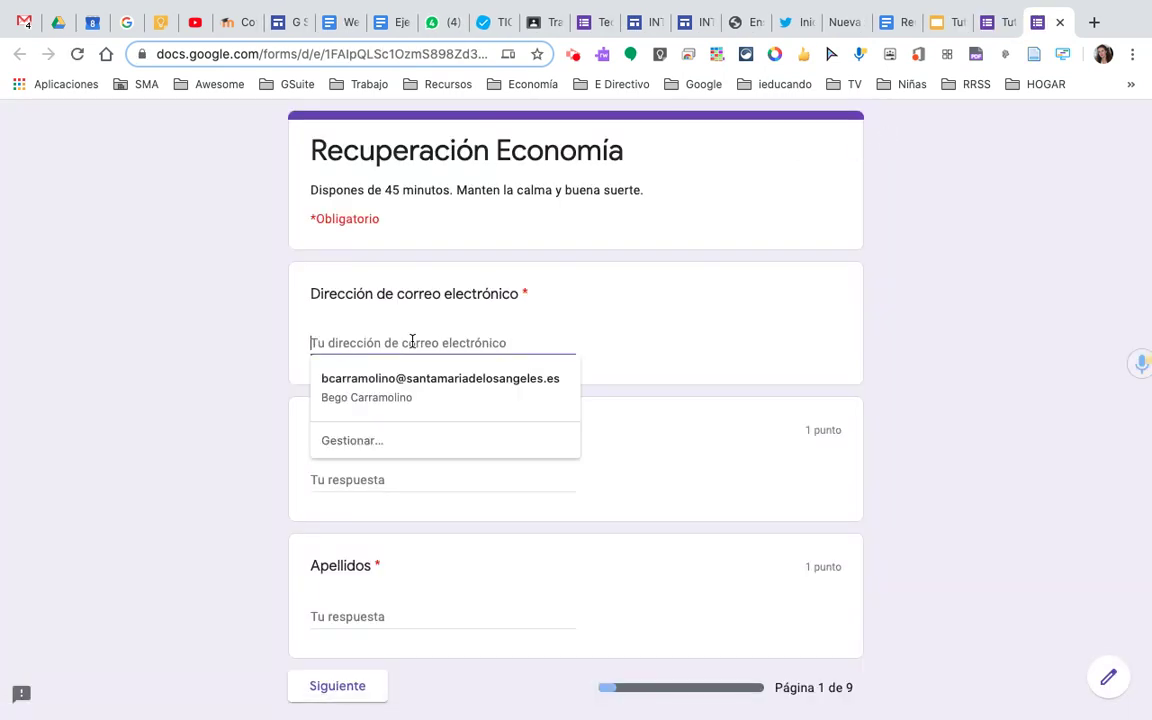
pyautogui.click(399, 379)
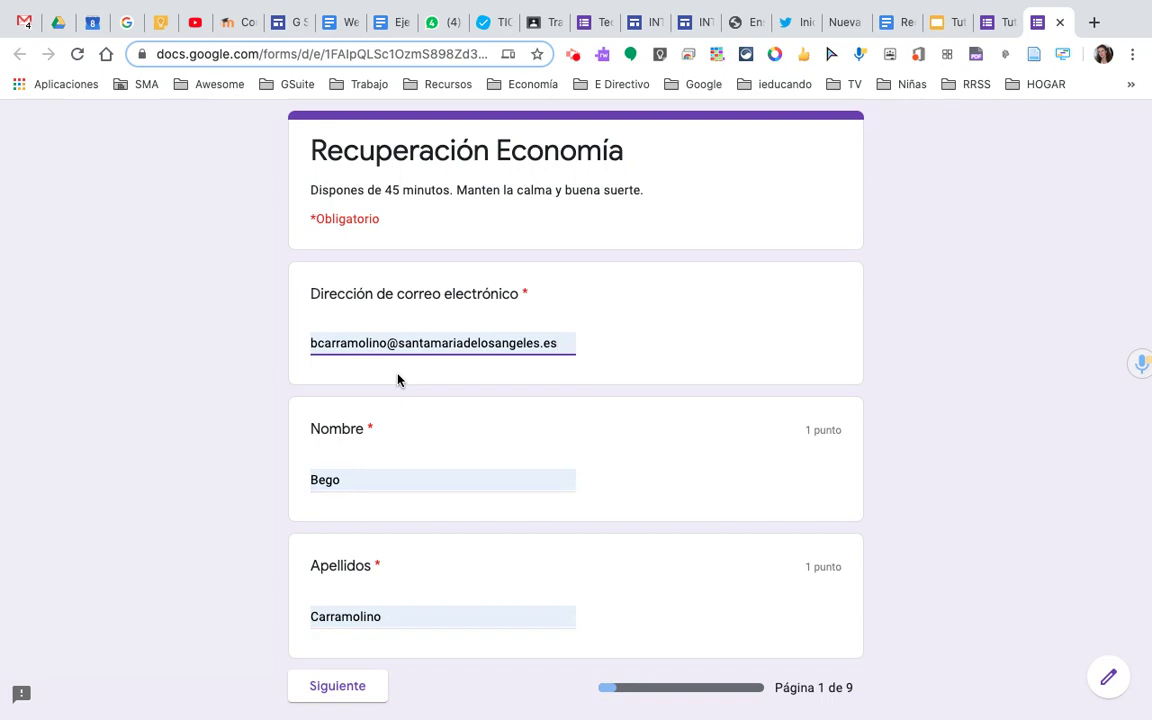
pyautogui.scroll(-2, 425, 470)
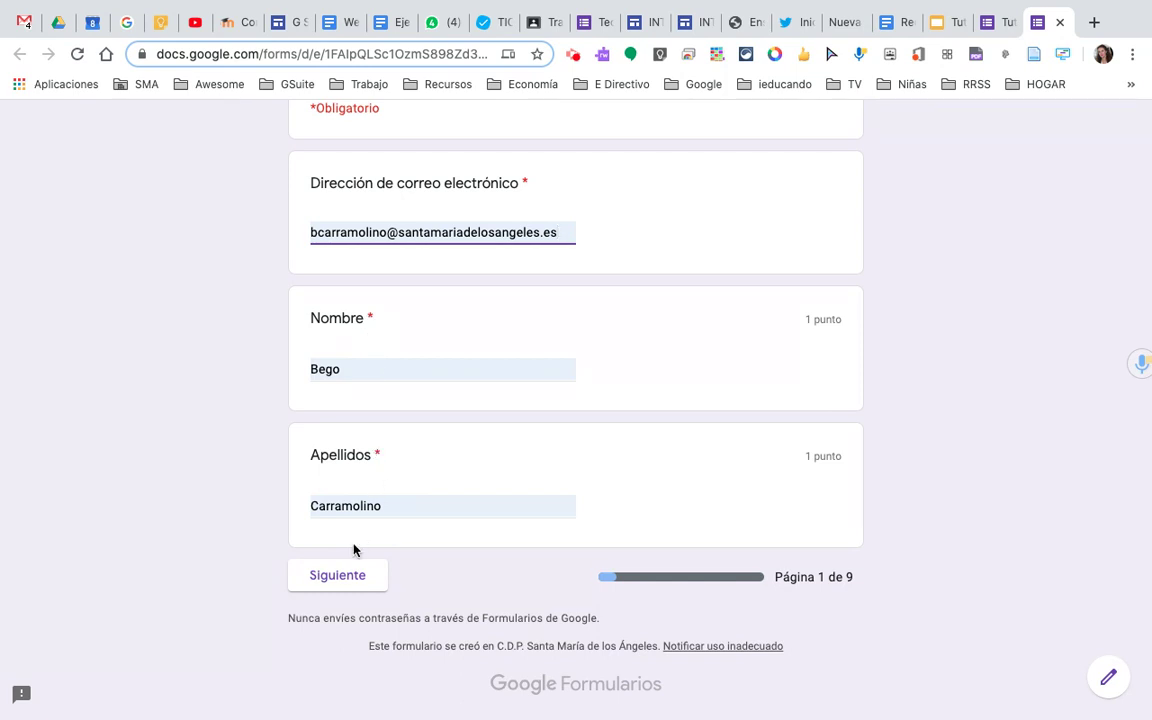
pyautogui.click(347, 588)
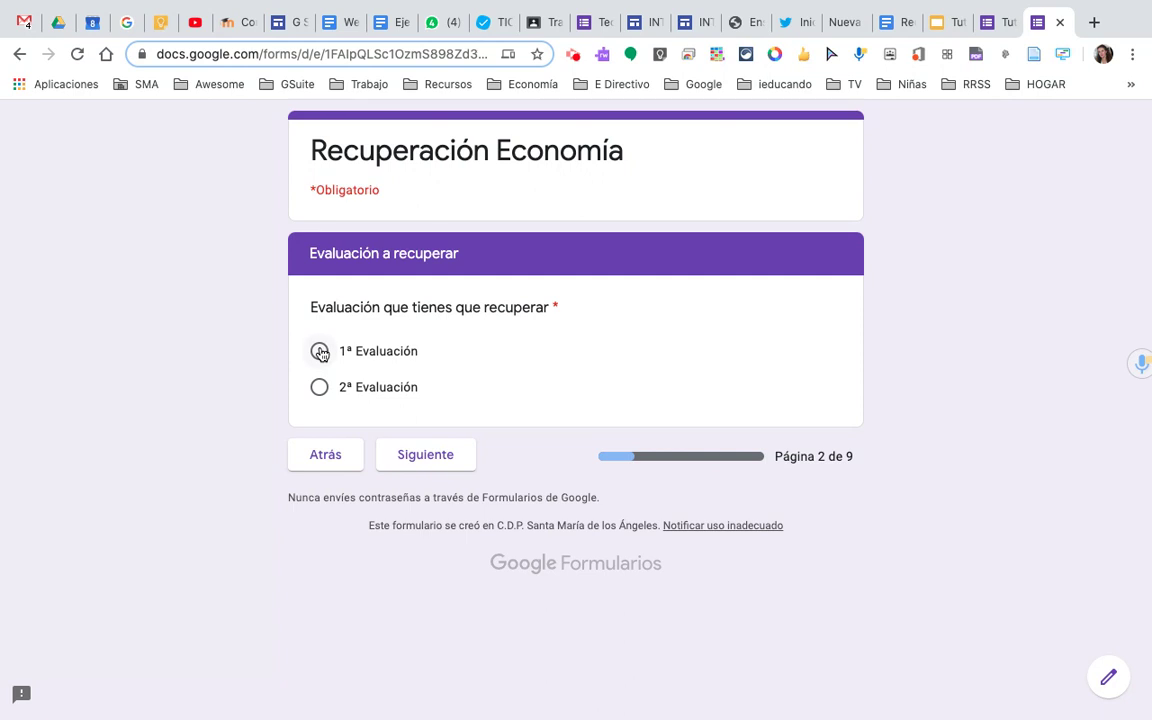
# Choose 1ª Evaluación and Tema de Balance, and answer "Las cuentas anuales: concepto y tipos" with random filler text.
pyautogui.click(435, 460)
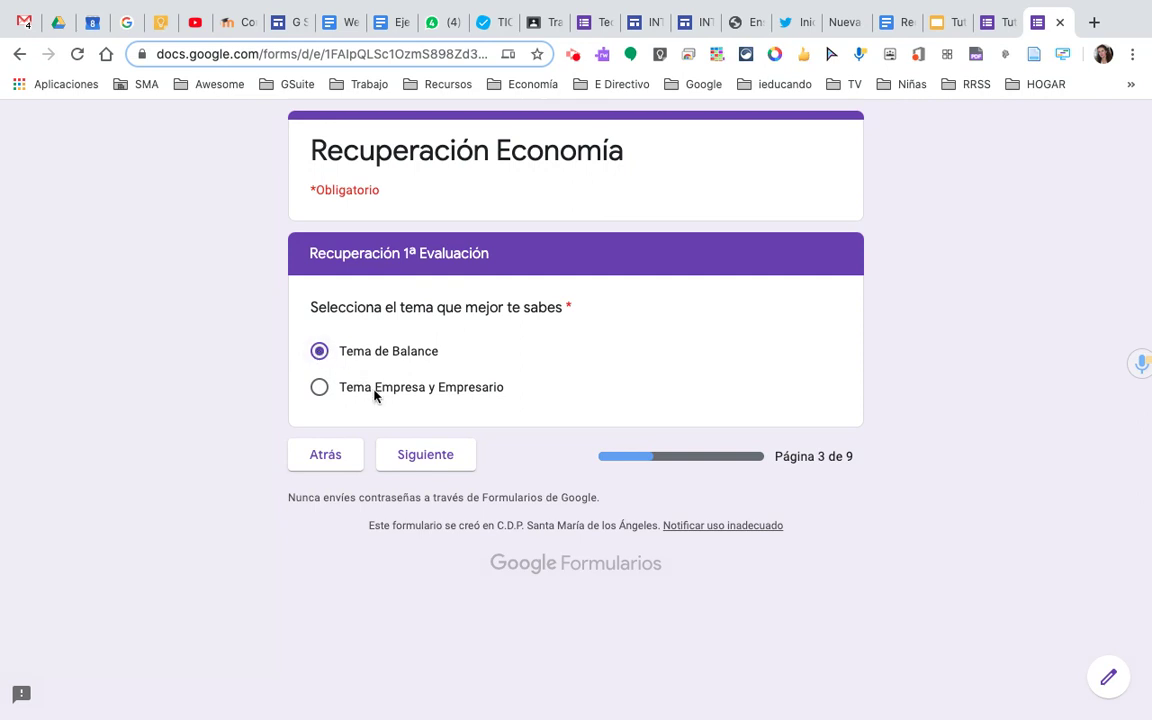
pyautogui.click(436, 458)
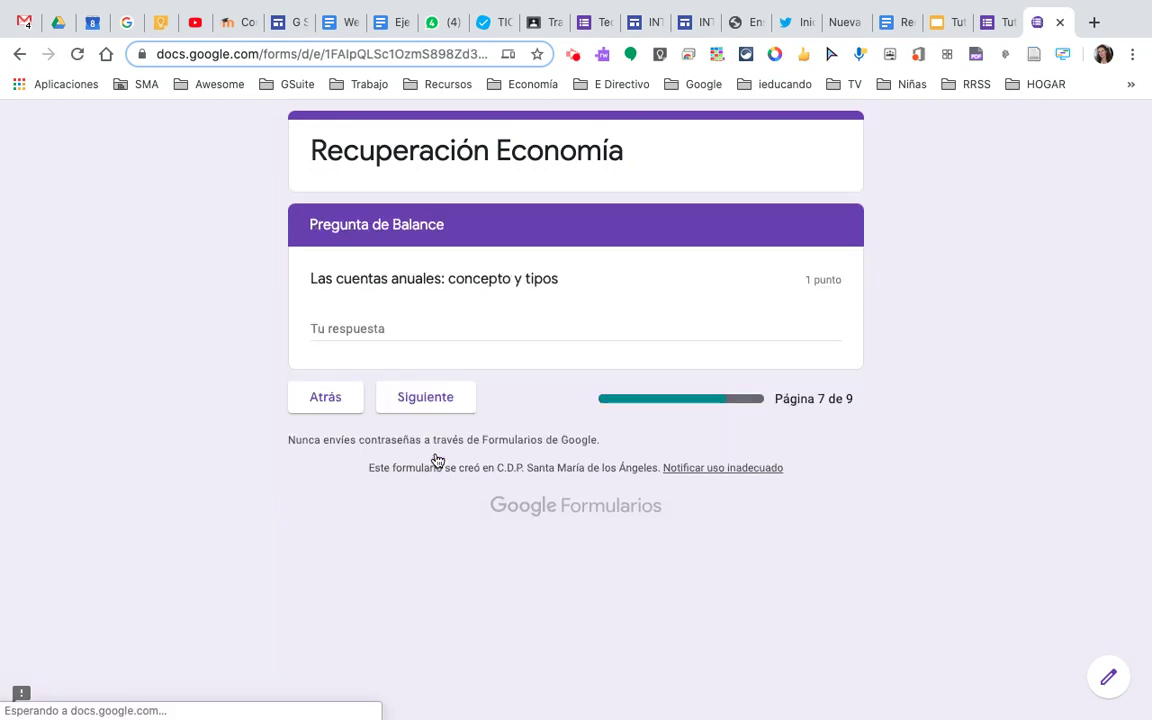
pyautogui.click(452, 333)
pyautogui.write('w')
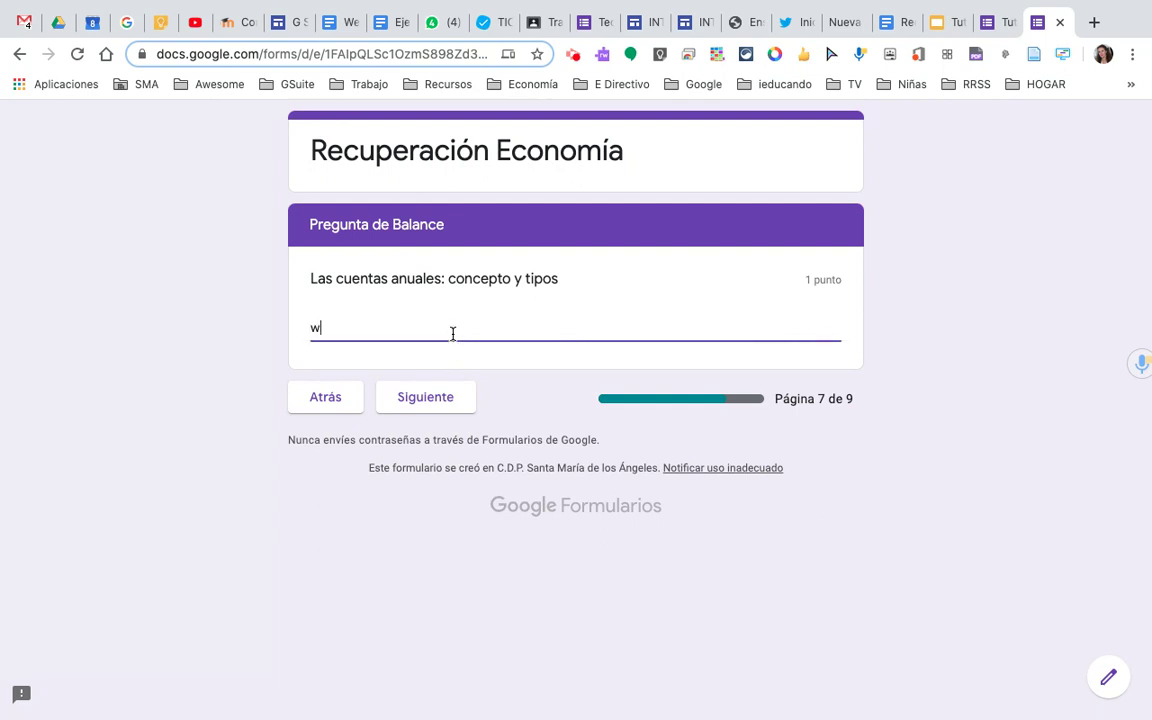
pyautogui.write('niwrnboiwrunboiwr ljnfoivnrwbxoi oiwroinruxboiurb')
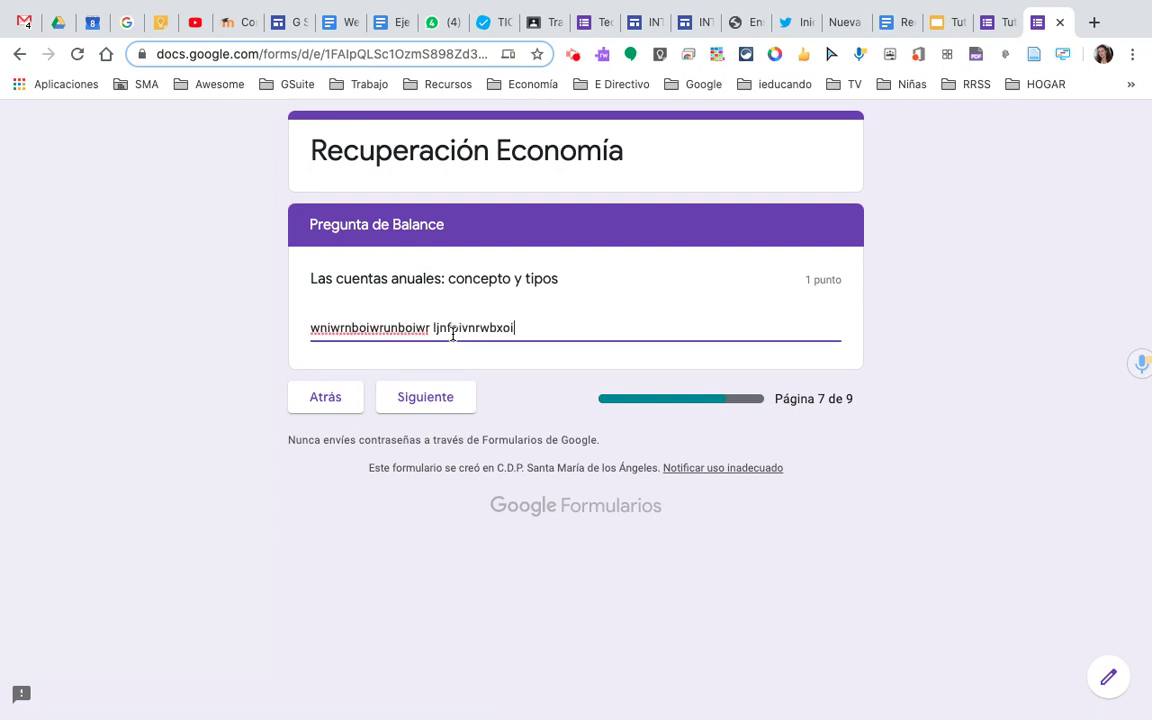
pyautogui.click(449, 400)
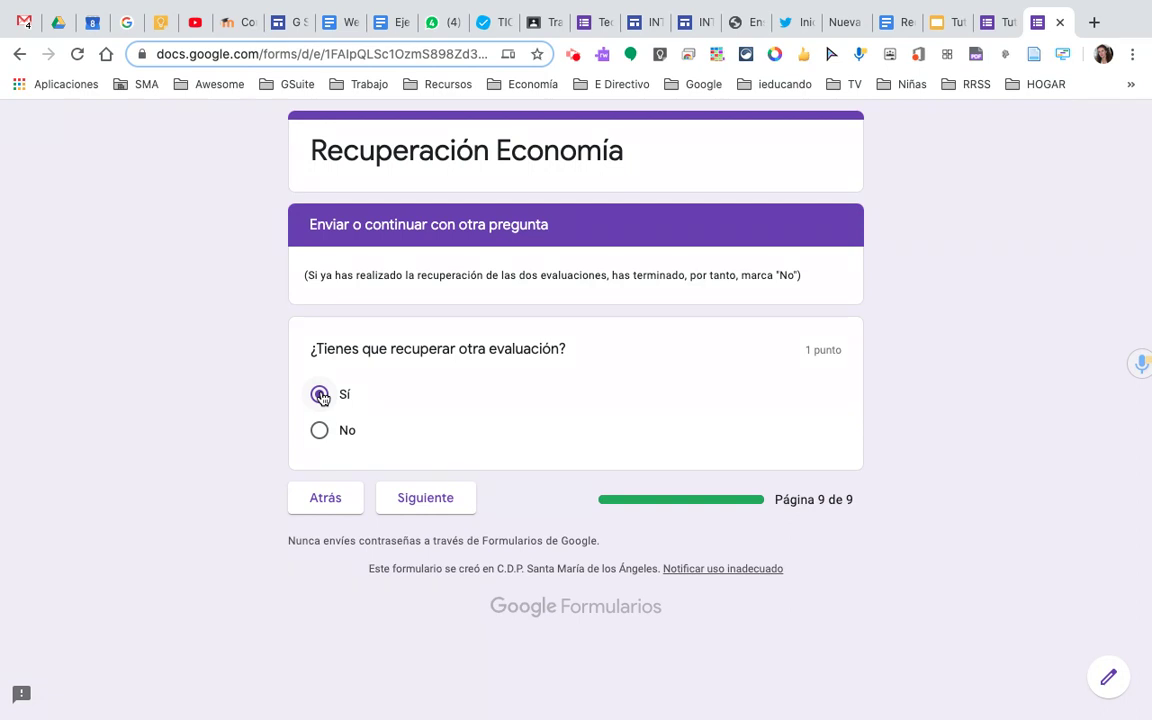
# Answer Sí to recovering another evaluation, and choose 2ª Evaluación with Tema de Recursos humanos.
pyautogui.click(445, 500)
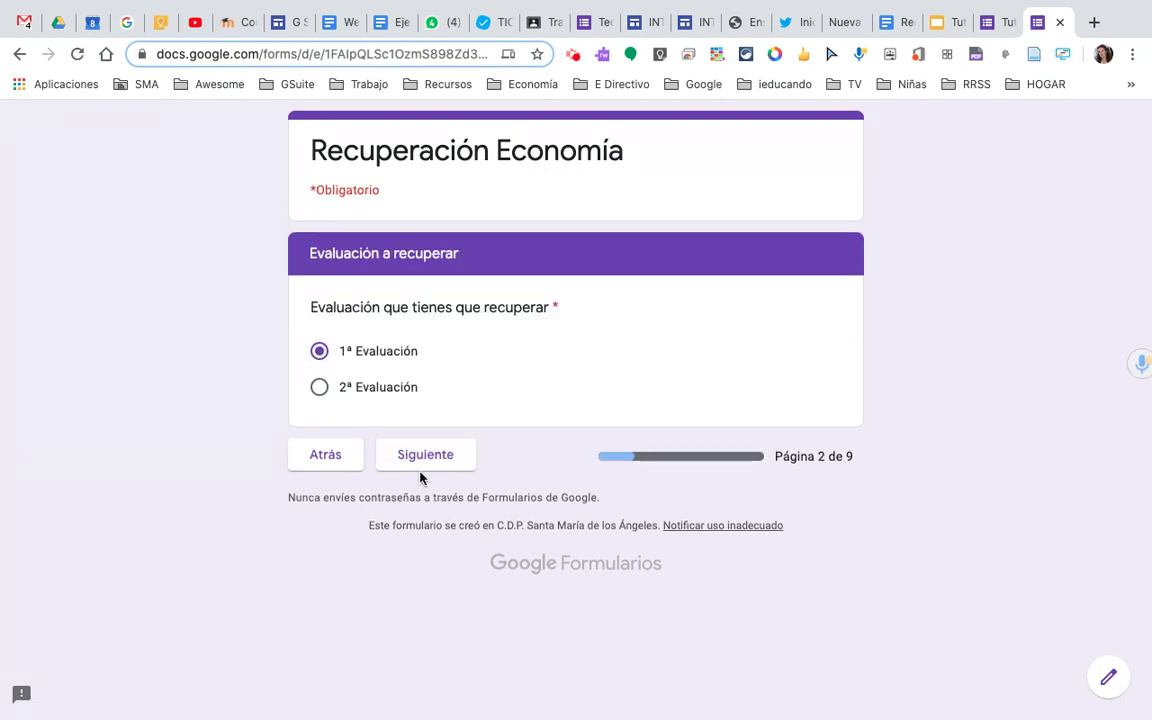
pyautogui.click(318, 389)
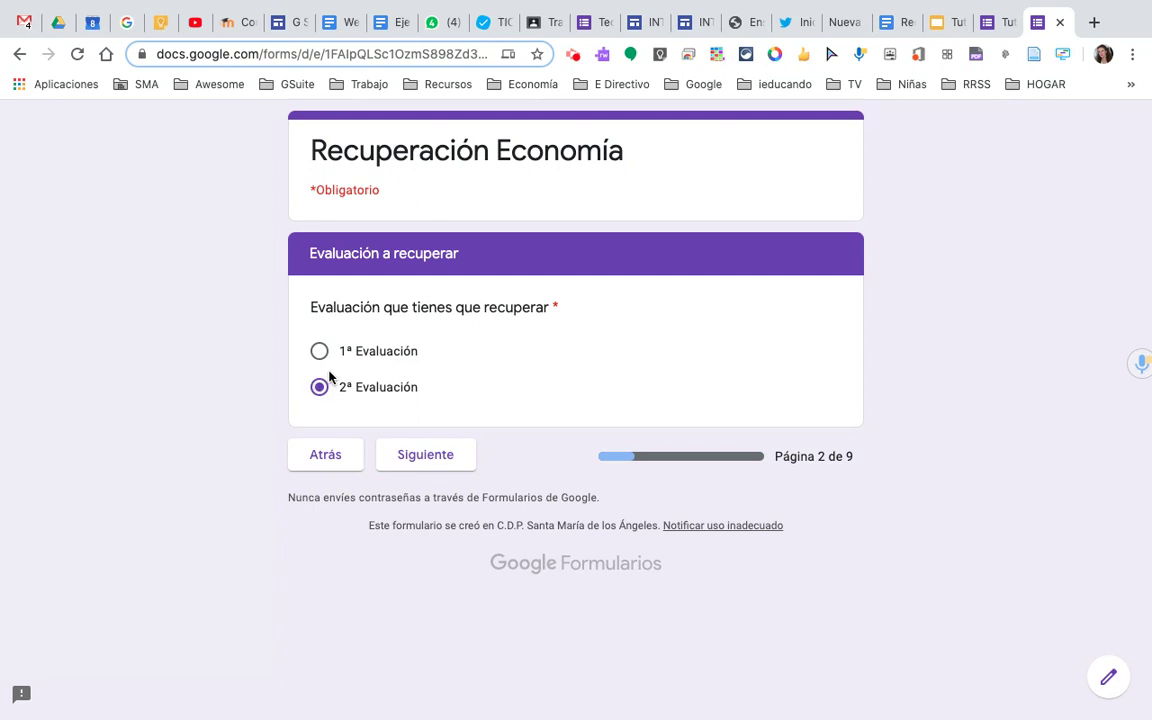
pyautogui.click(437, 465)
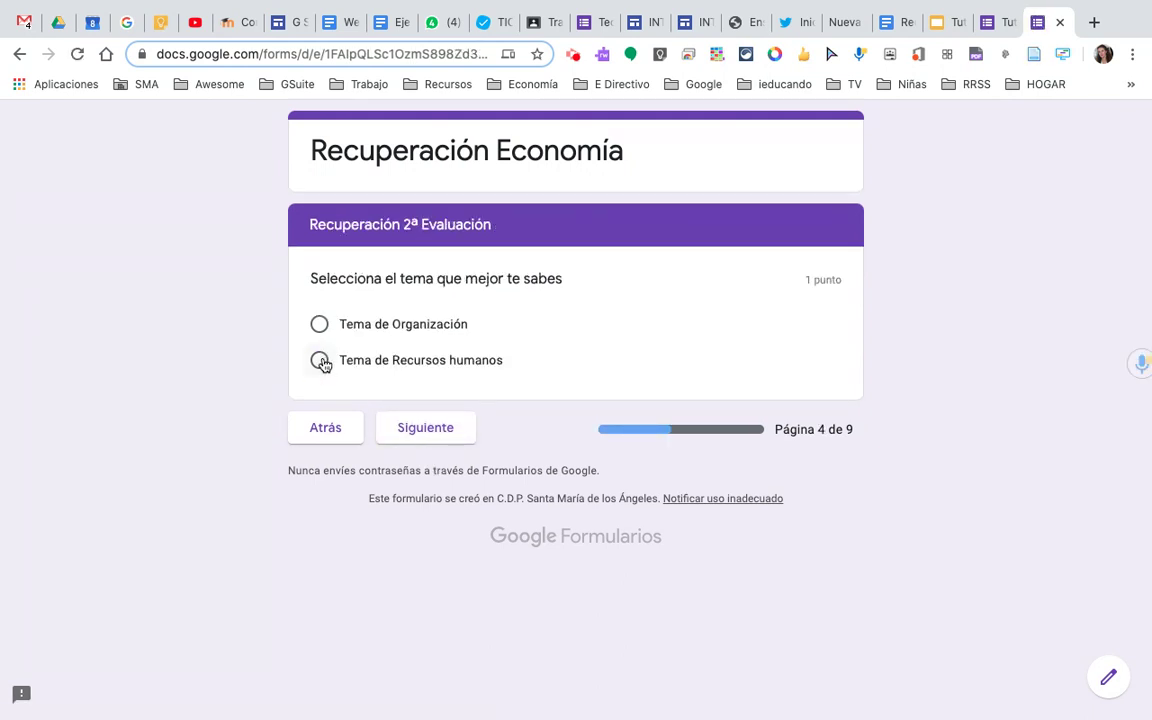
pyautogui.click(320, 361)
pyautogui.click(437, 429)
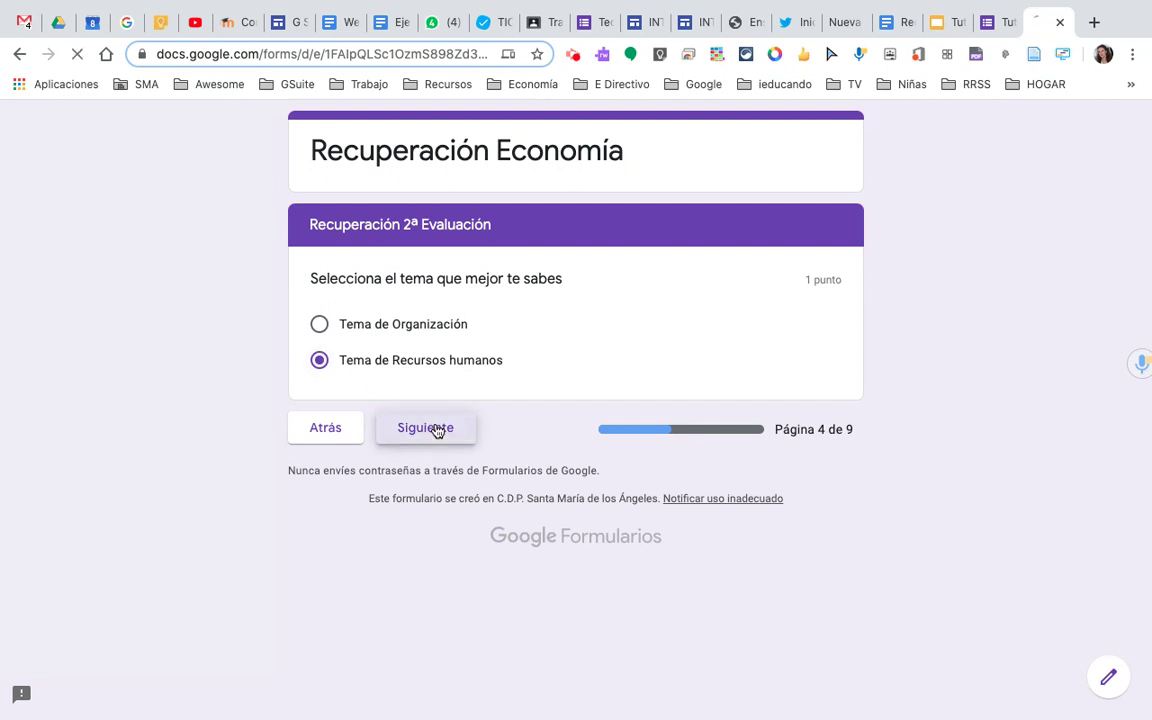
# Answer the Recursos Humanos question "El empresario: concepto y funciones" with random filler text.
pyautogui.click(468, 329)
pyautogui.write('ñlsmpfoibmwnpib poijginrwg')
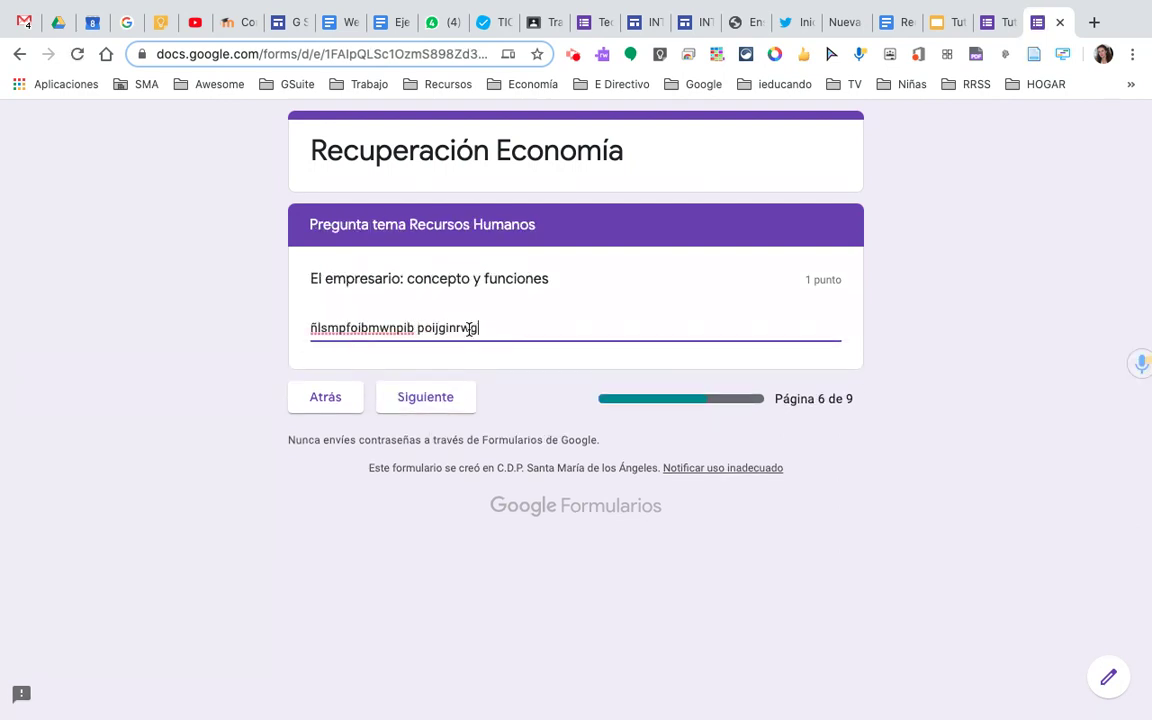
pyautogui.write('oiwr piowjrgoinruwgt')
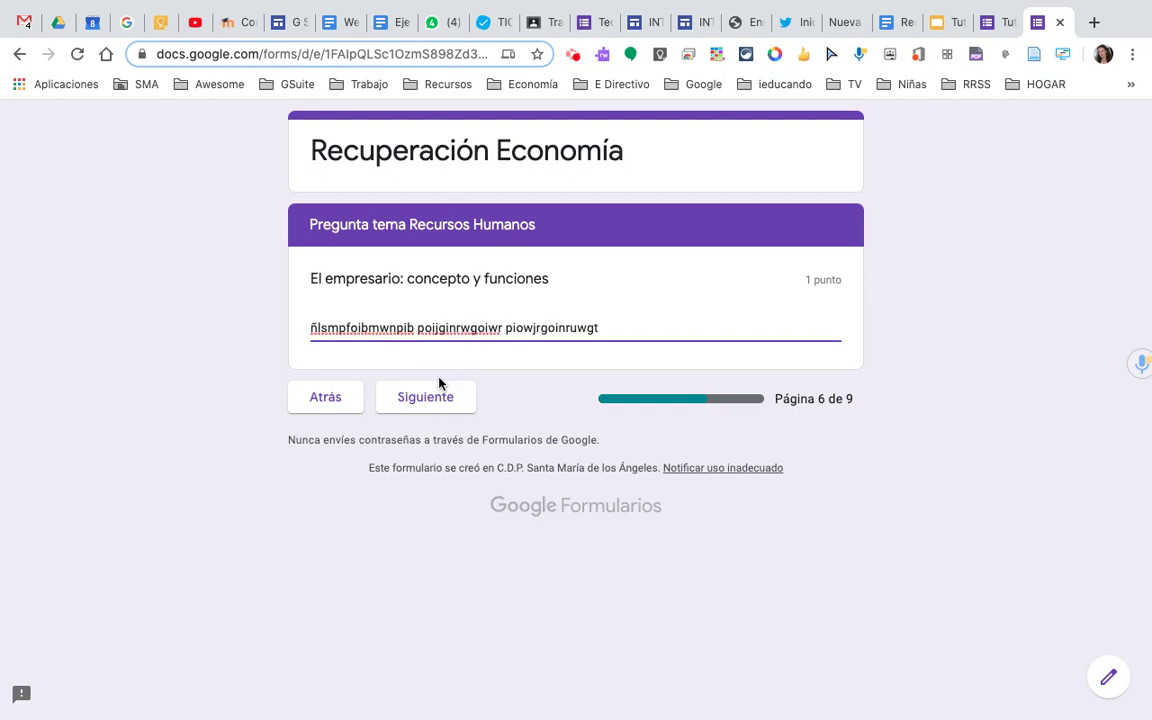
# Answer No to "¿Tienes que recuperar otra evaluación?" and submit the test response.
pyautogui.click(427, 400)
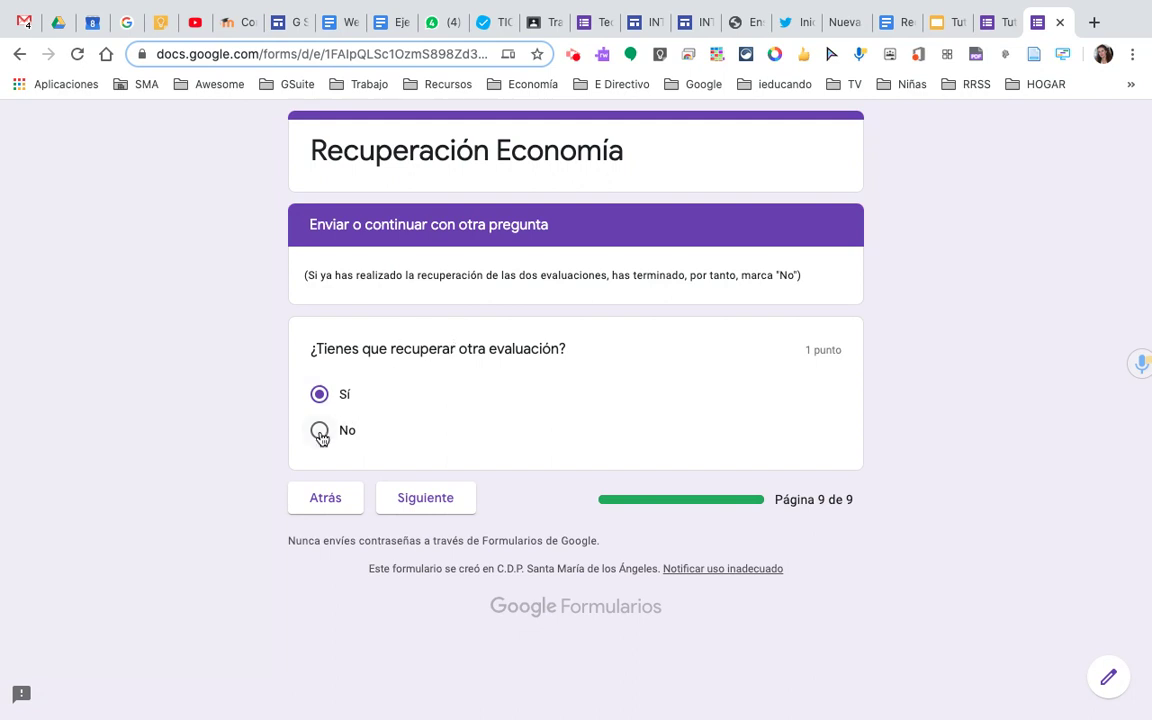
pyautogui.click(435, 503)
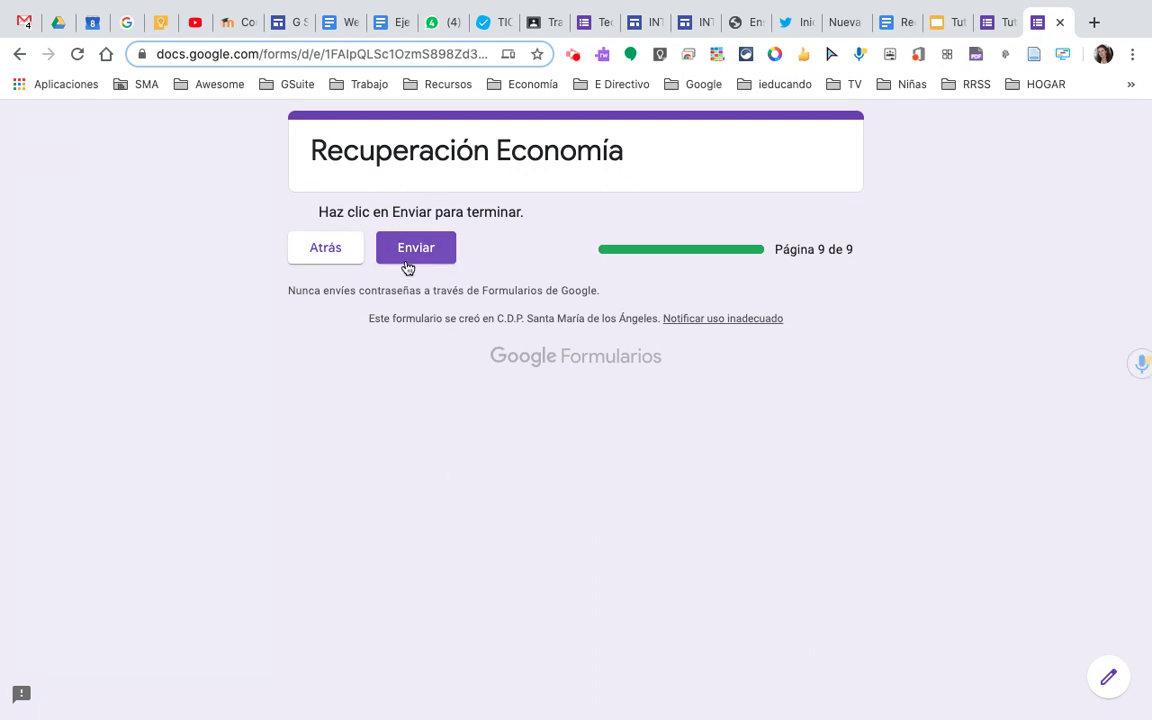
pyautogui.click(424, 249)
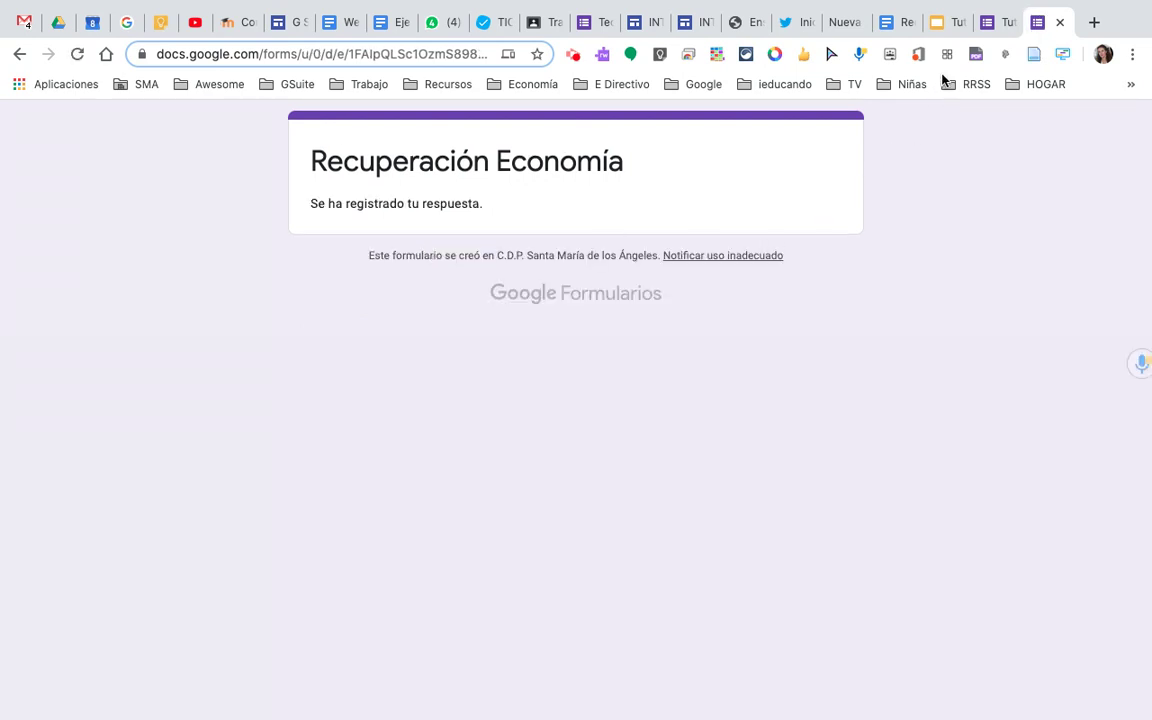
# Return to the form editor, open its individual responses and move forward through the submissions.
pyautogui.click(995, 22)
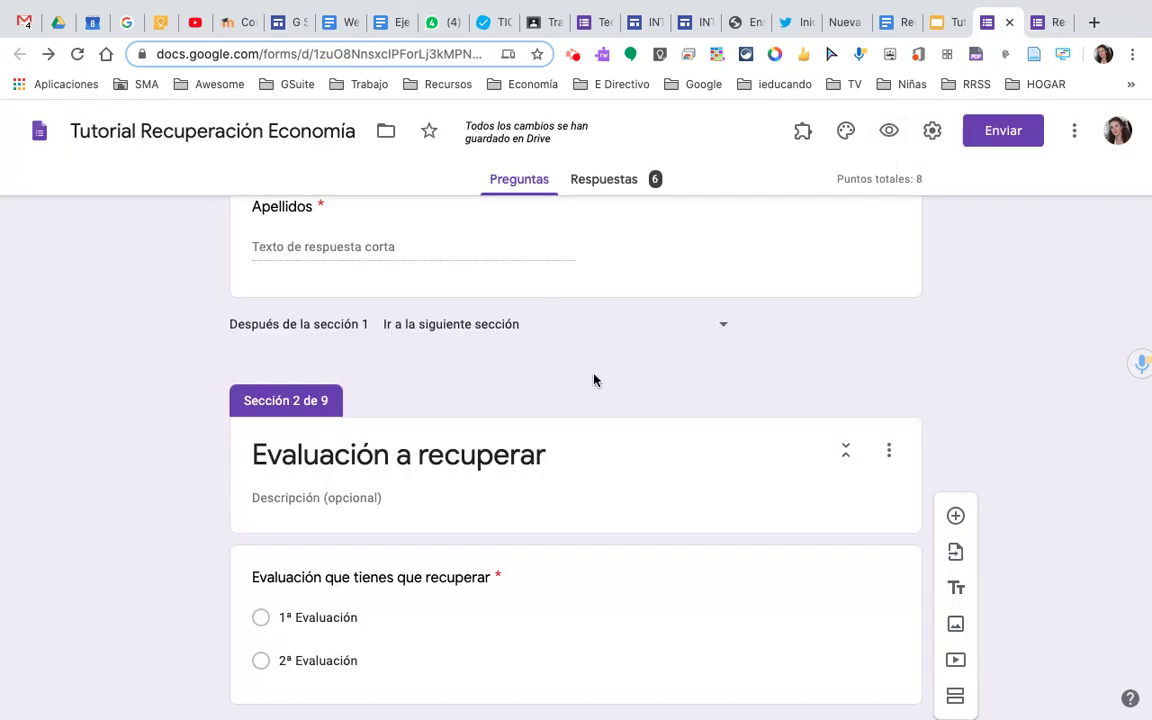
pyautogui.scroll(-2, 594, 380)
pyautogui.scroll(5, 594, 380)
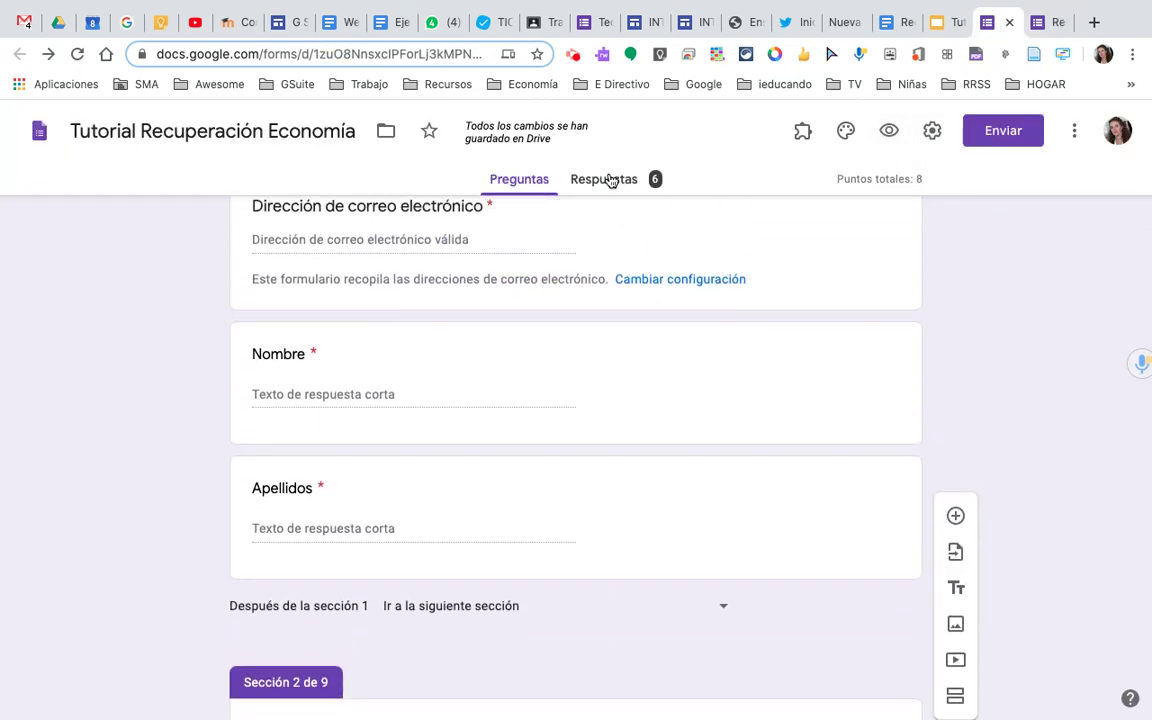
pyautogui.click(606, 179)
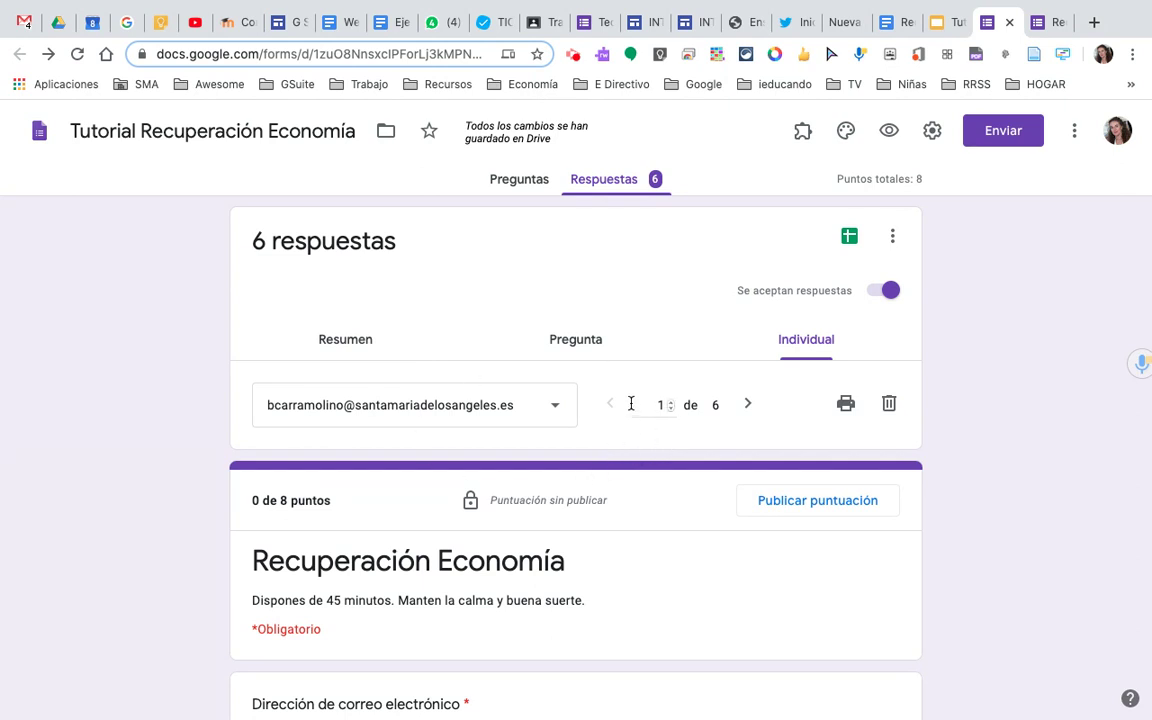
pyautogui.click(748, 406)
pyautogui.click(748, 406)
pyautogui.click(748, 406)
# Examine how Nombre, Apellidos and the evaluation routing question are scored in the individual response.
pyautogui.scroll(-4, 576, 505)
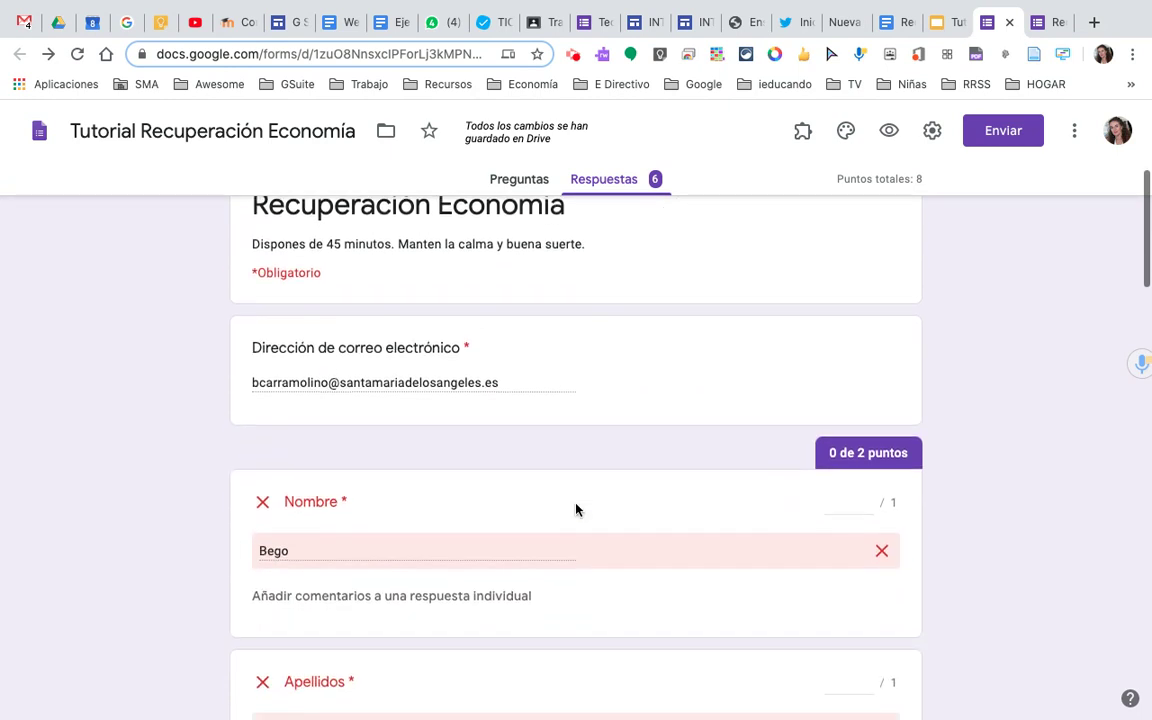
pyautogui.scroll(-3, 576, 510)
pyautogui.scroll(1, 576, 508)
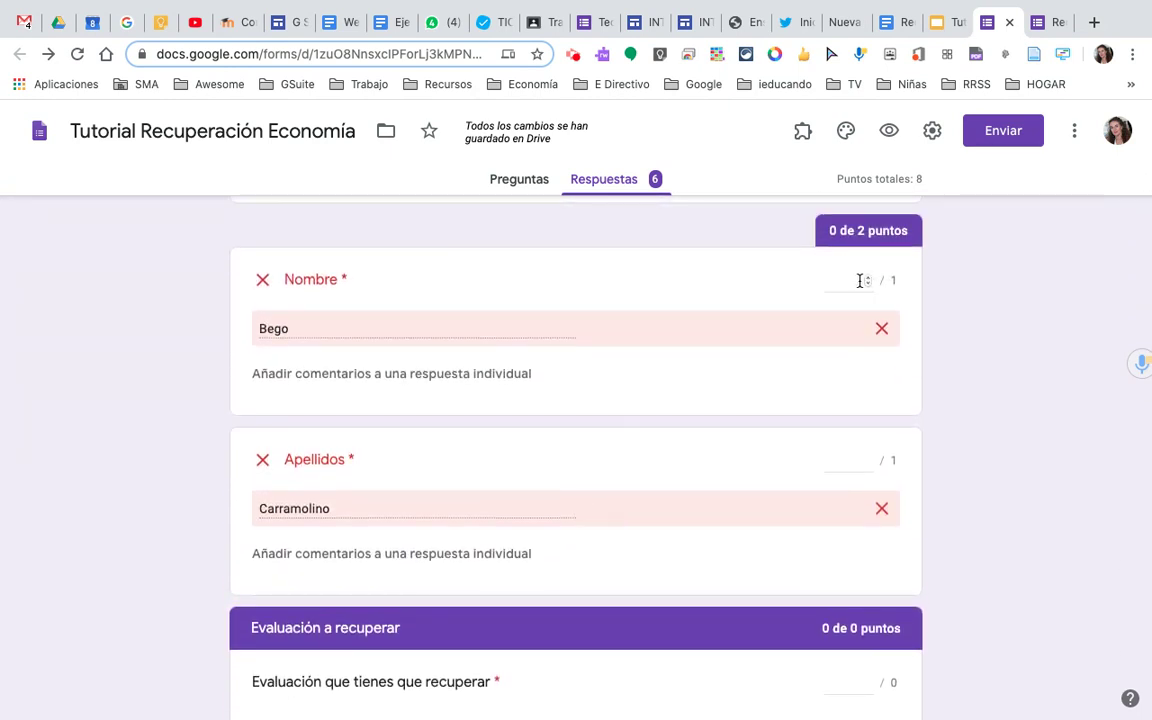
pyautogui.scroll(-3, 607, 470)
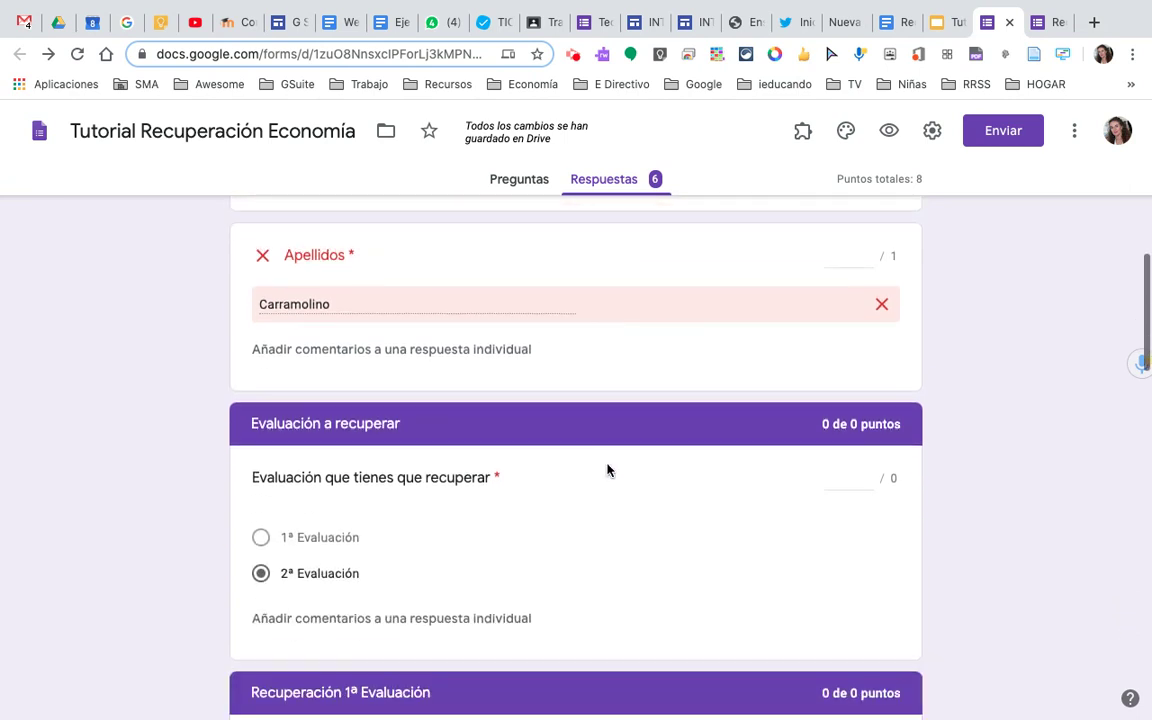
pyautogui.scroll(3, 607, 470)
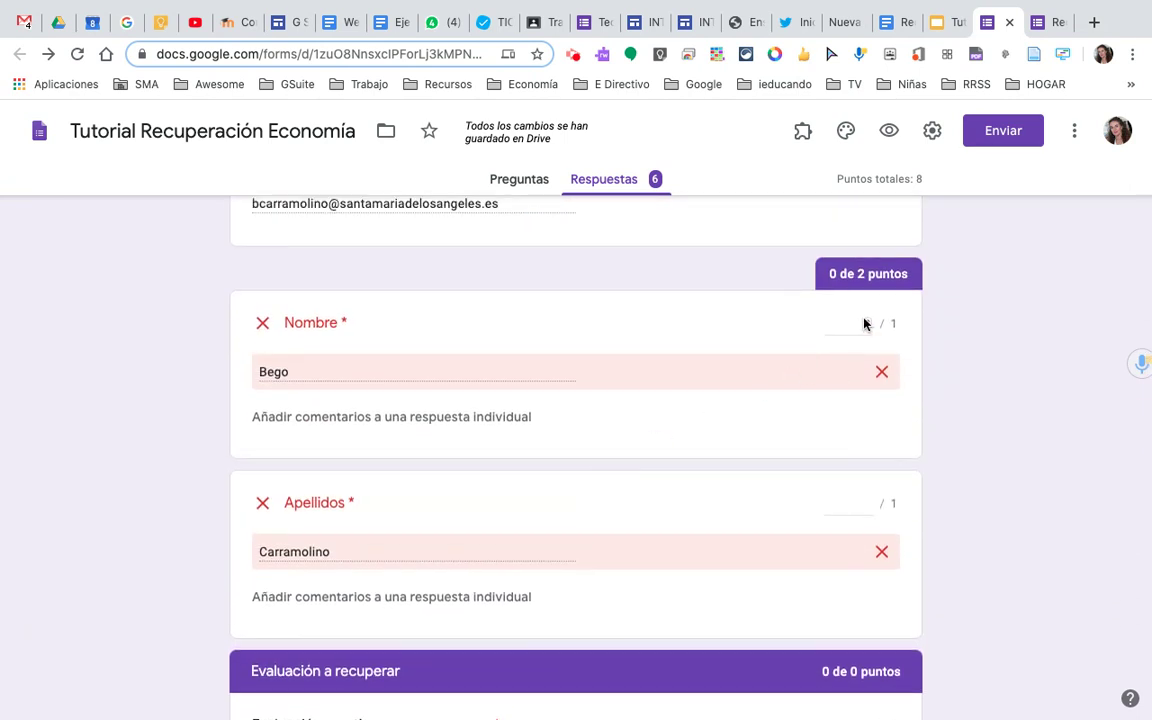
pyautogui.scroll(-3, 632, 502)
pyautogui.scroll(3, 632, 502)
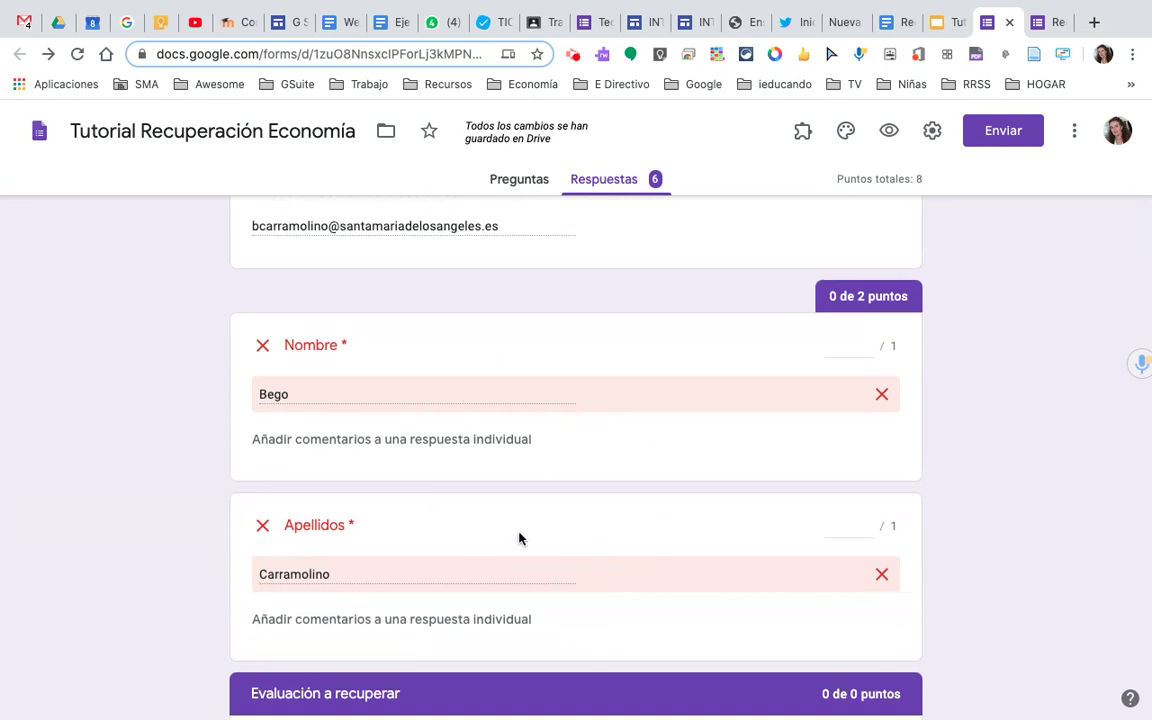
# Examine how each section of the individual response is scored, from Nombre and Apellidos through to Pregunta tema Organización.
pyautogui.scroll(-4, 548, 535)
pyautogui.scroll(3, 549, 535)
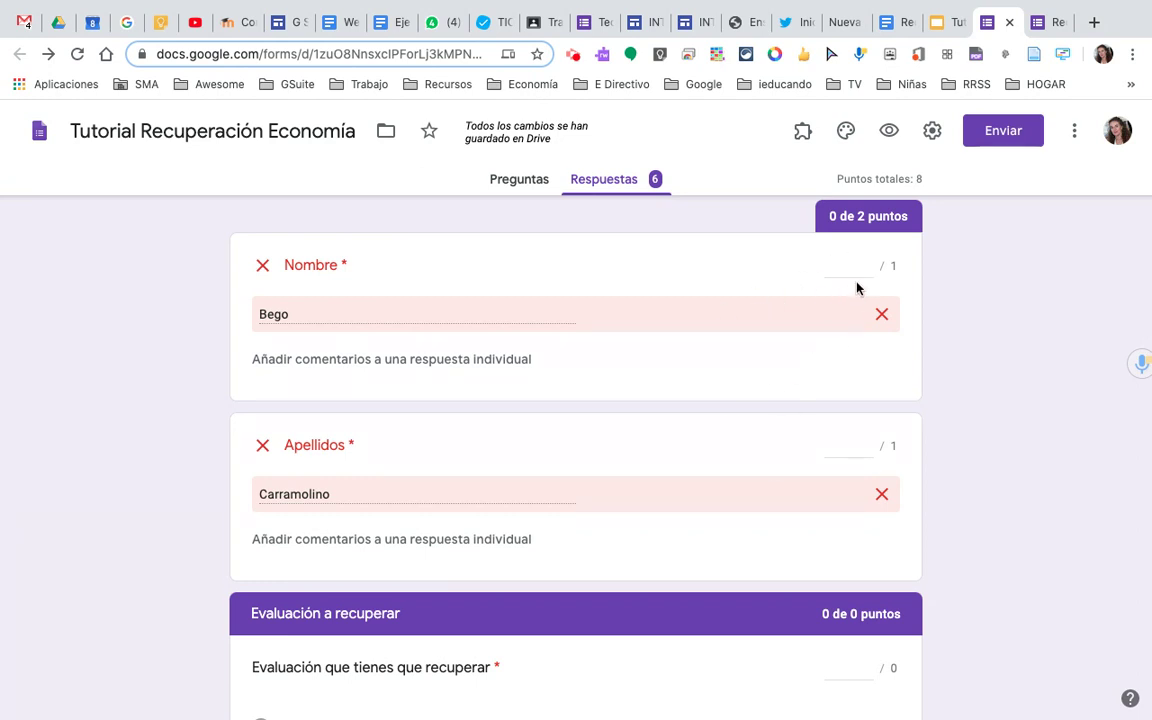
pyautogui.scroll(2, 725, 427)
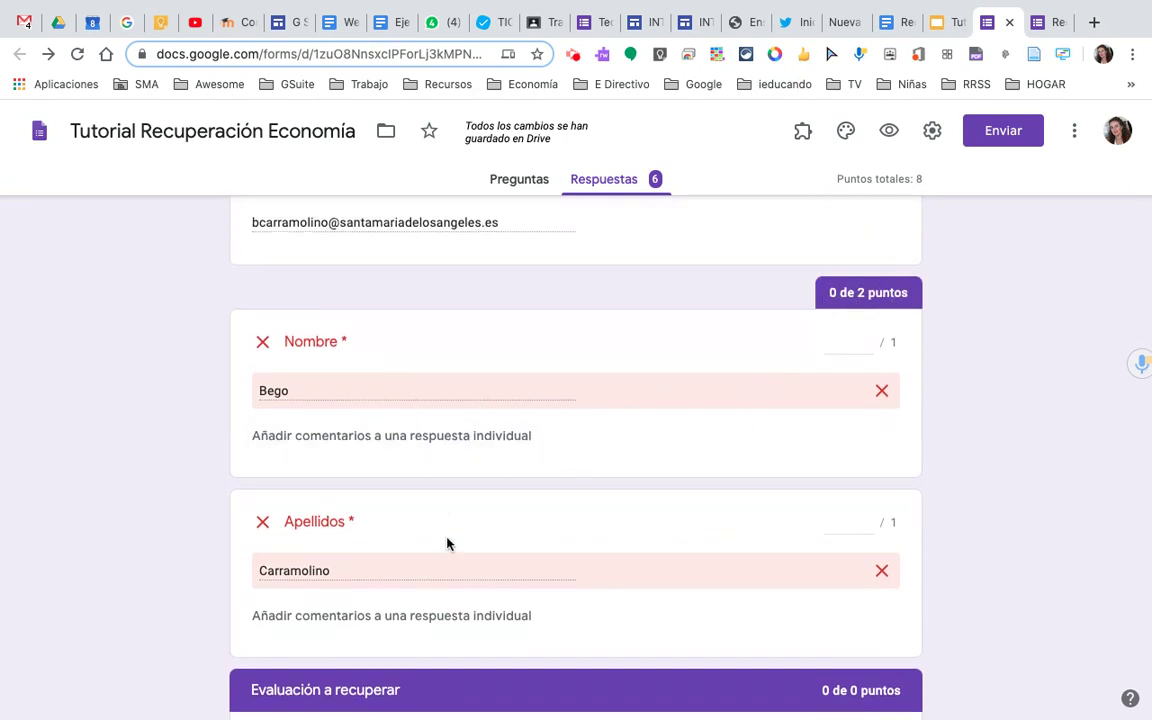
pyautogui.scroll(-3, 535, 465)
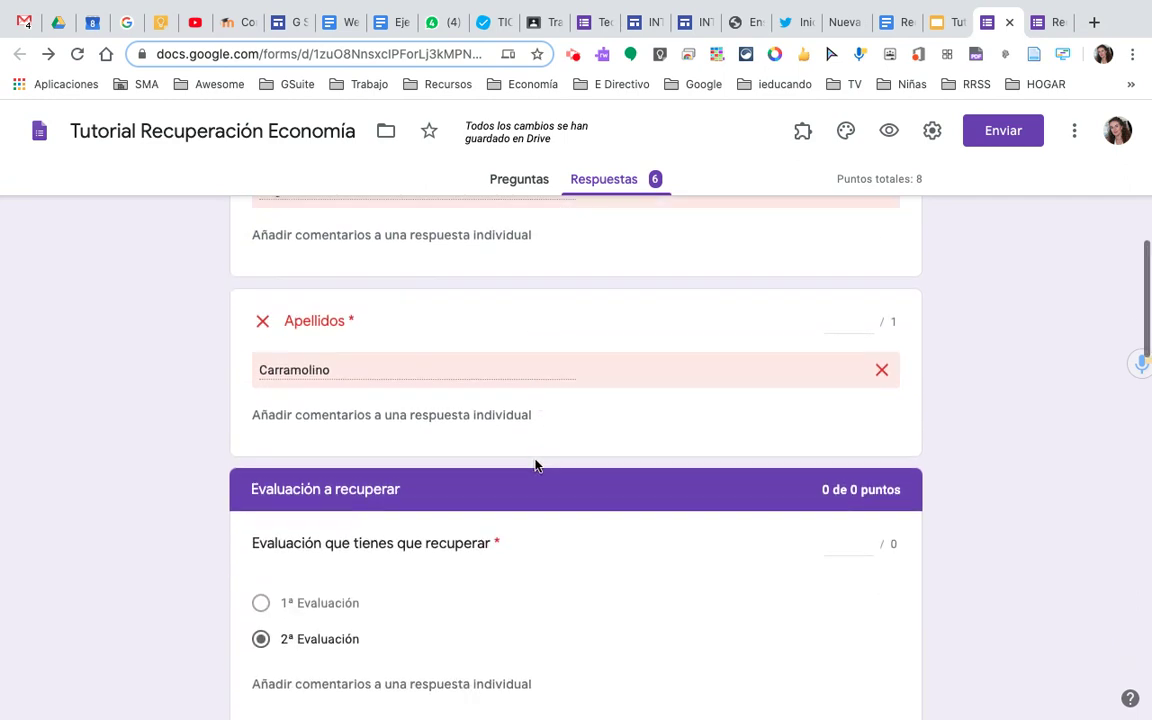
pyautogui.scroll(-1, 535, 465)
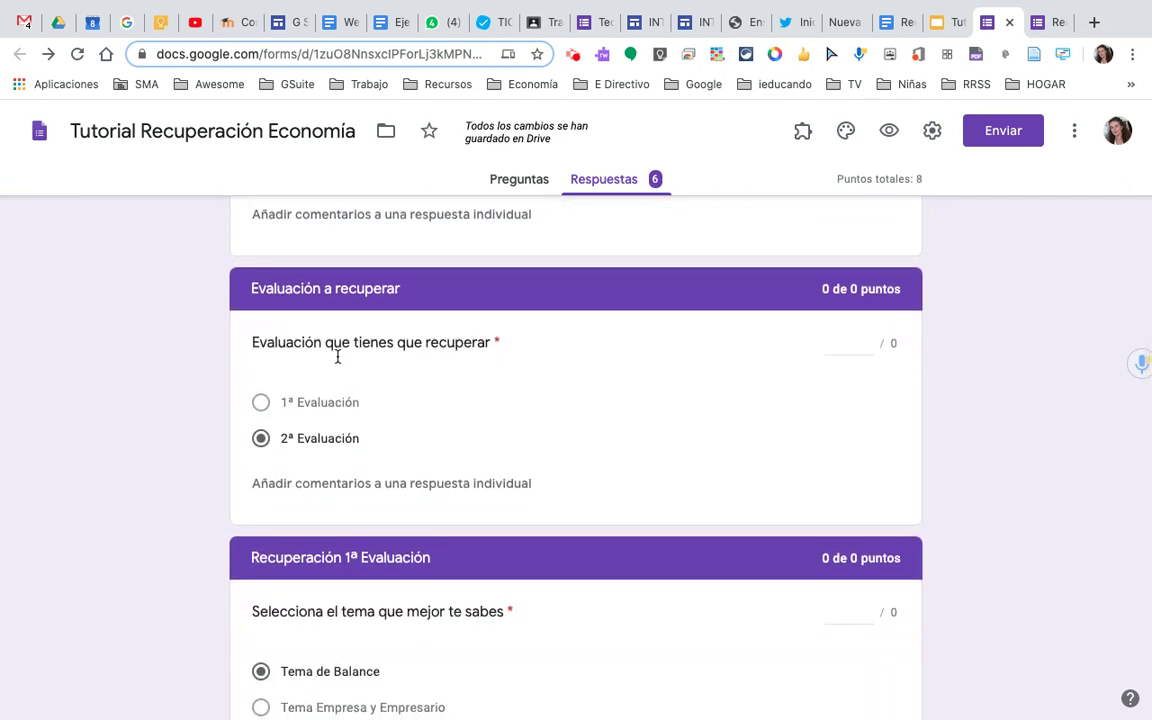
pyautogui.scroll(-3, 773, 374)
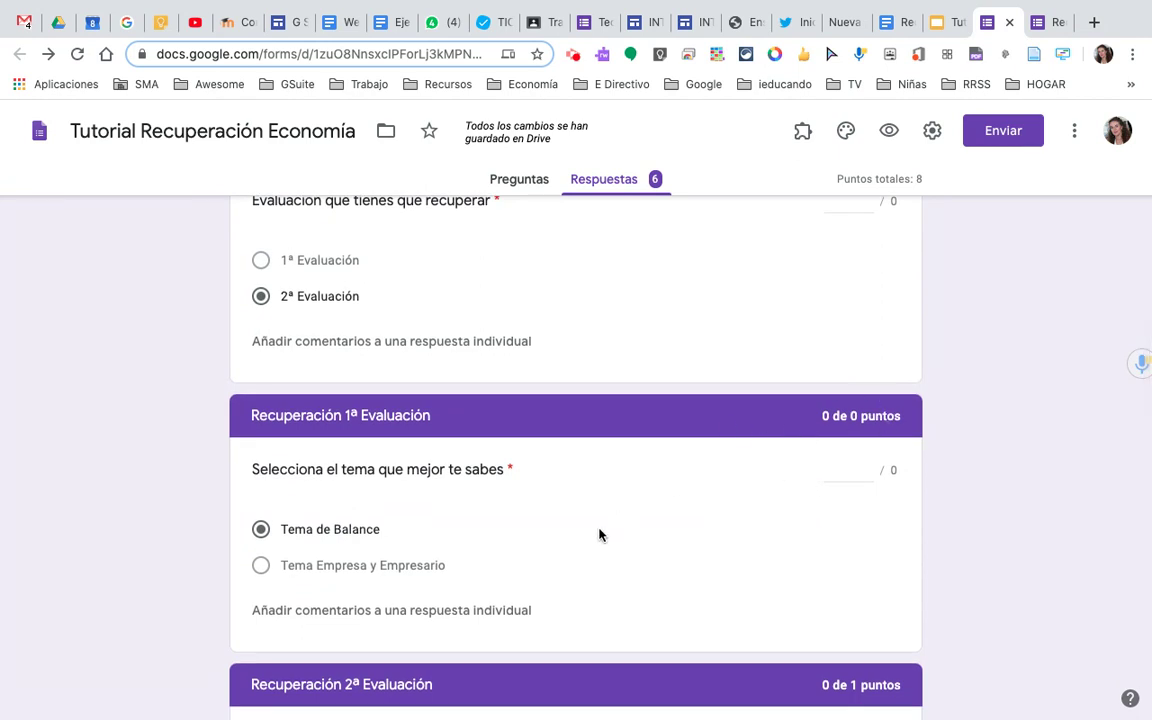
pyautogui.scroll(-5, 600, 535)
pyautogui.scroll(-1, 599, 535)
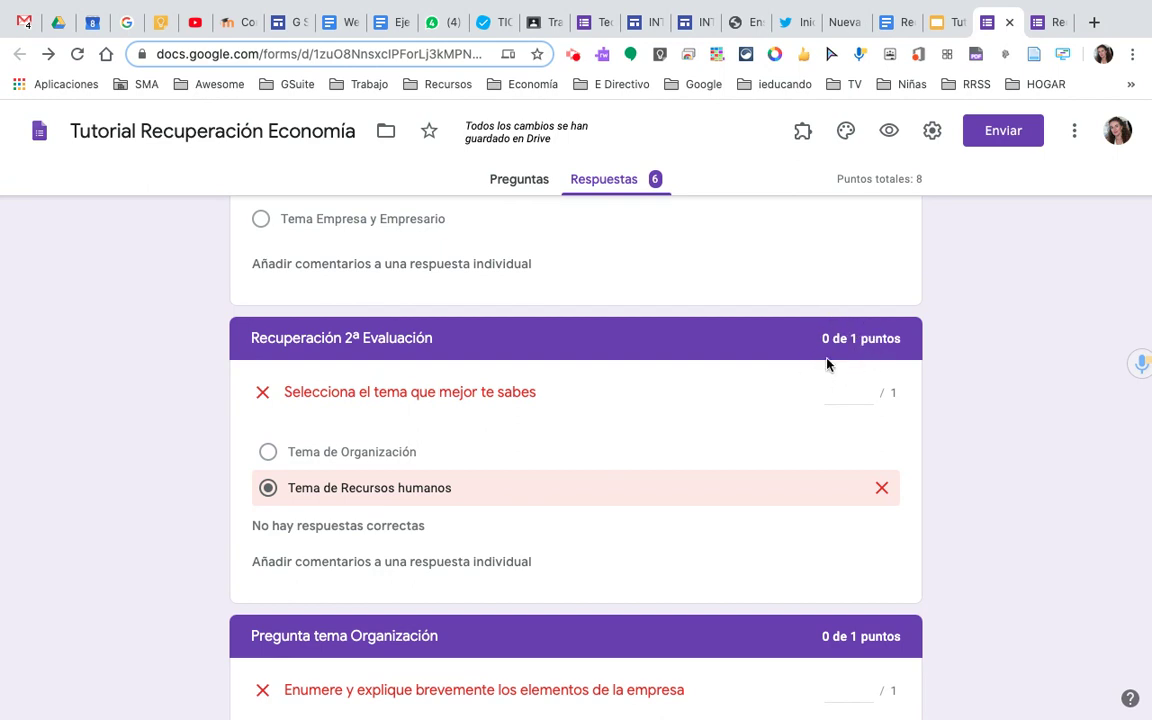
pyautogui.scroll(-5, 690, 521)
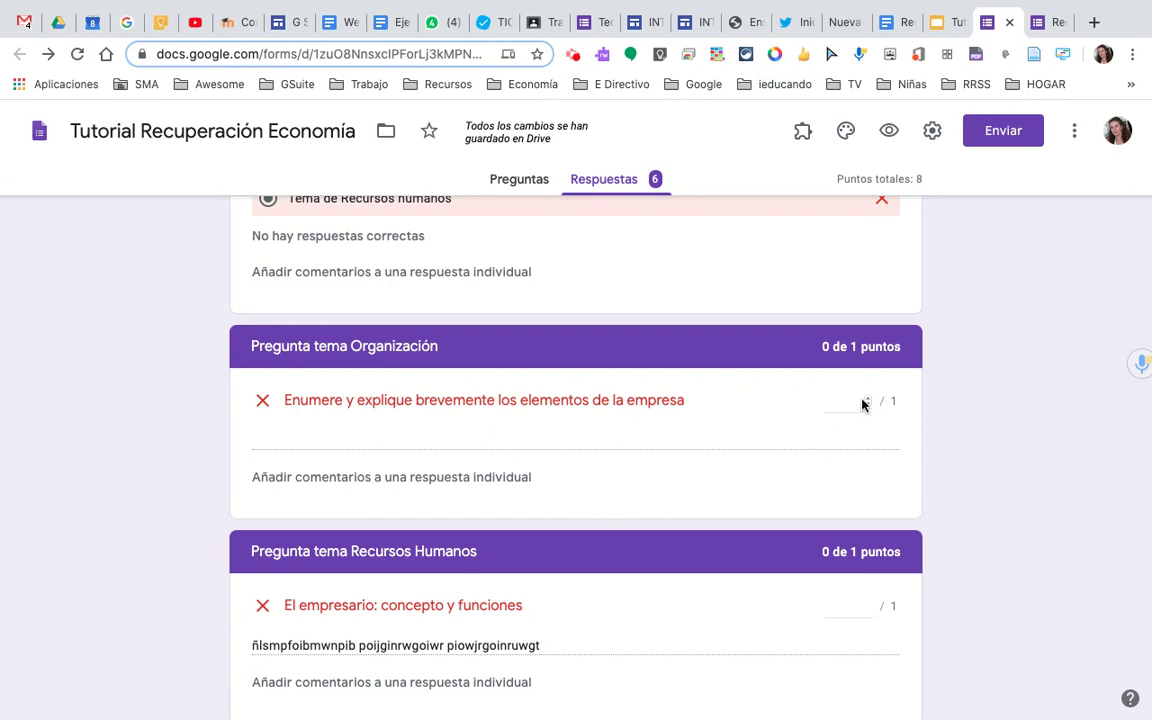
# Add the comment "Muy bien, se nota que has estudiado. Enhorabuena" to the "El empresario: concepto y funciones" answer and save the pending changes.
pyautogui.scroll(-3, 599, 501)
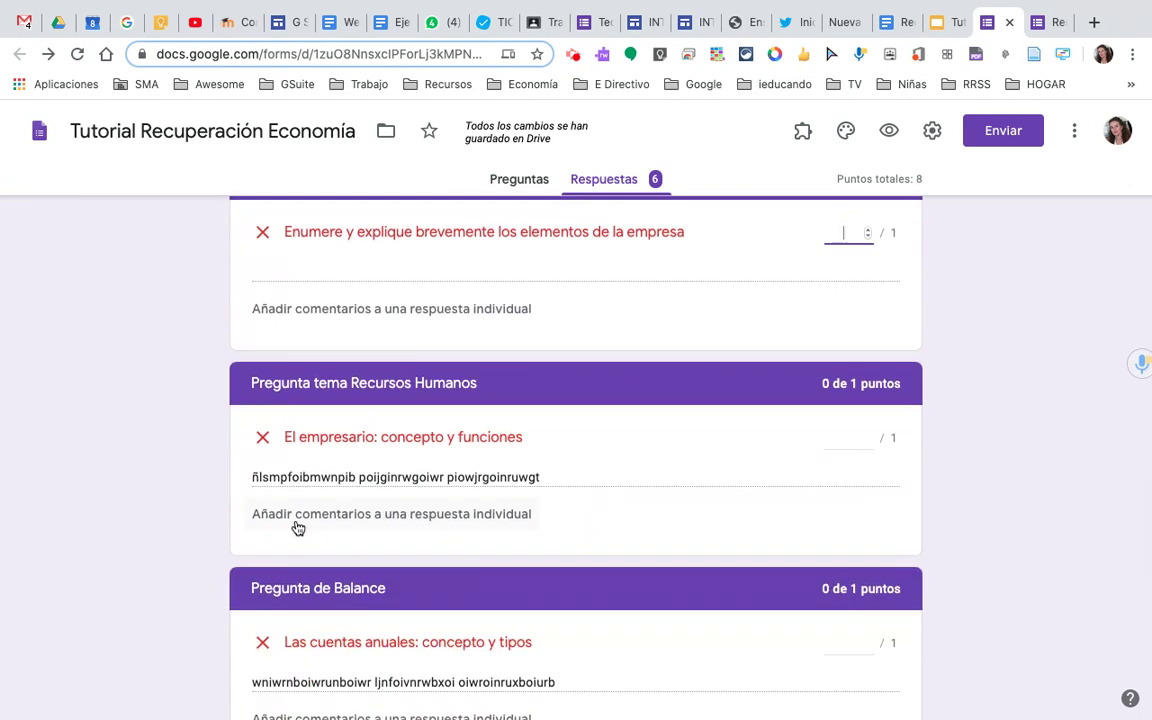
pyautogui.click(342, 514)
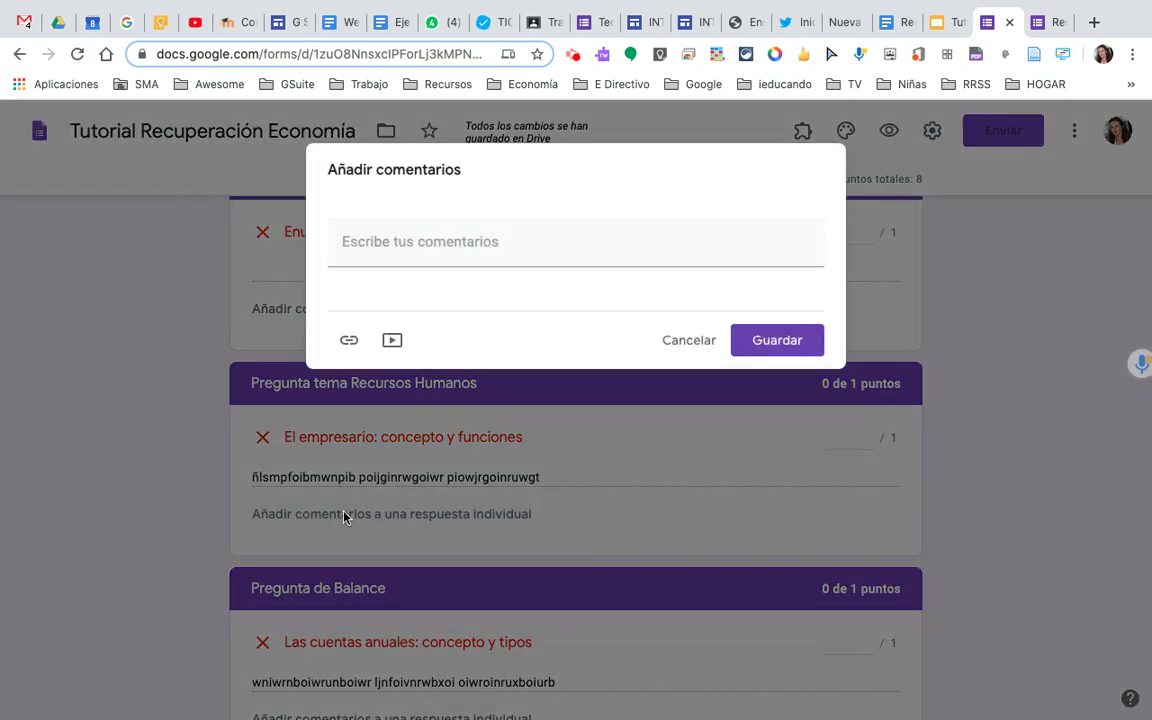
pyautogui.click(509, 243)
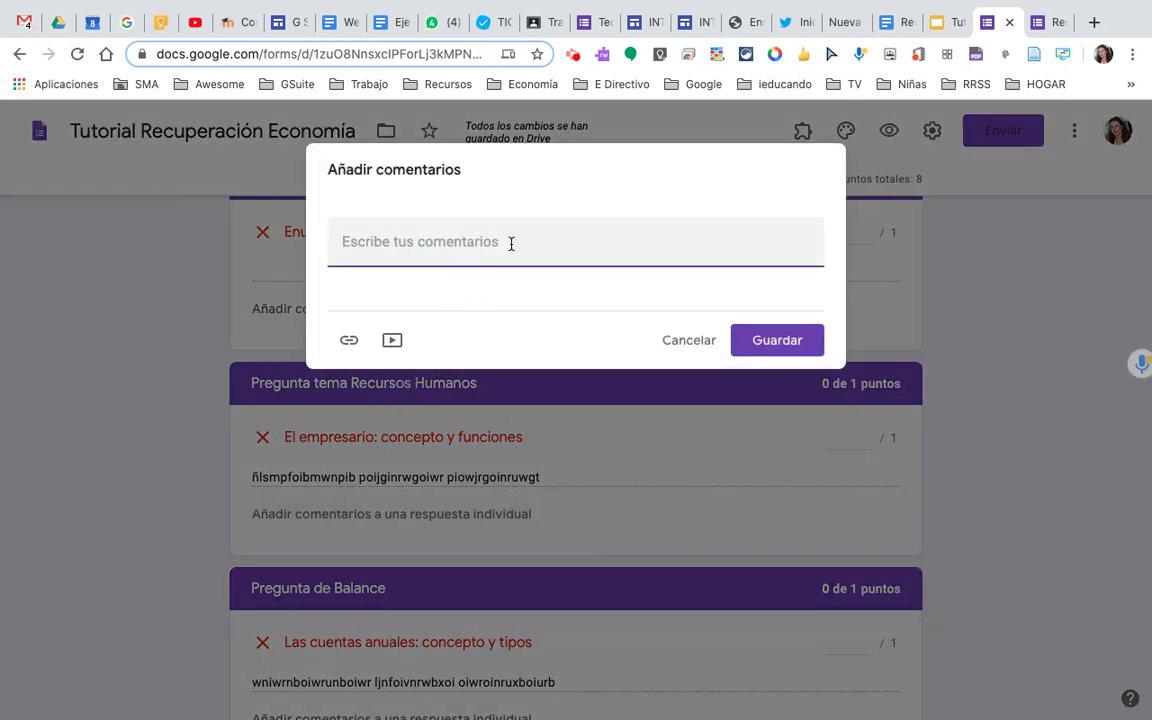
pyautogui.write('M')
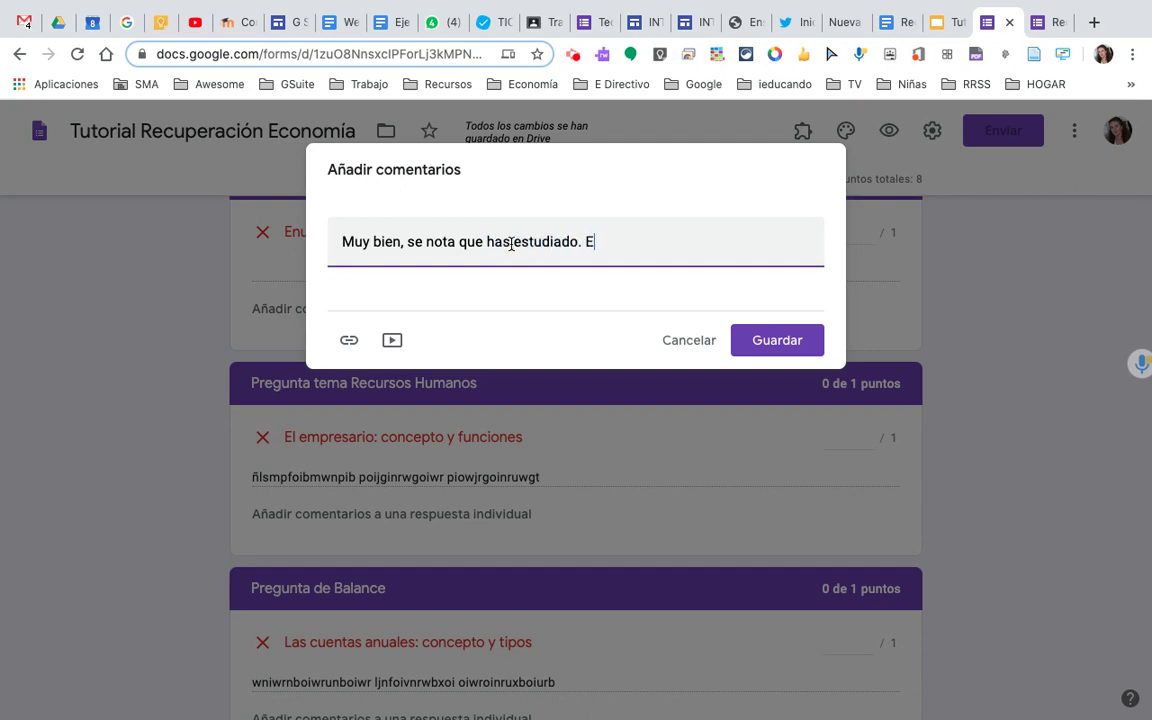
pyautogui.write('rabuena')
pyautogui.click(778, 346)
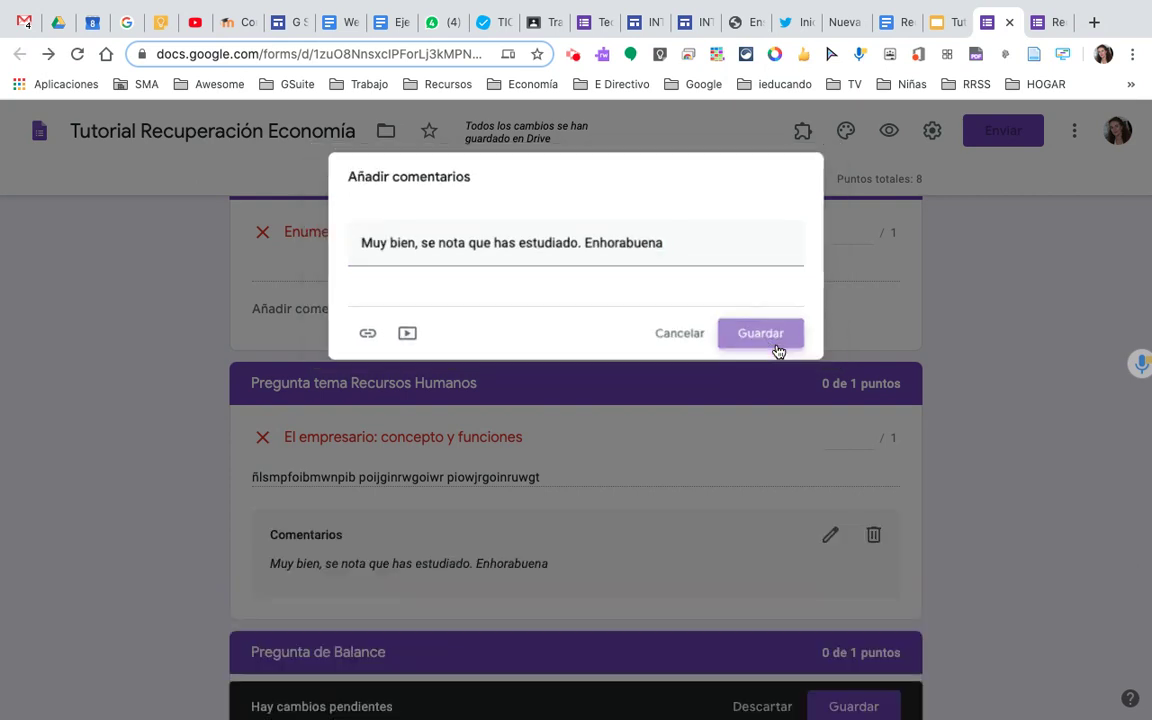
pyautogui.scroll(-2, 621, 522)
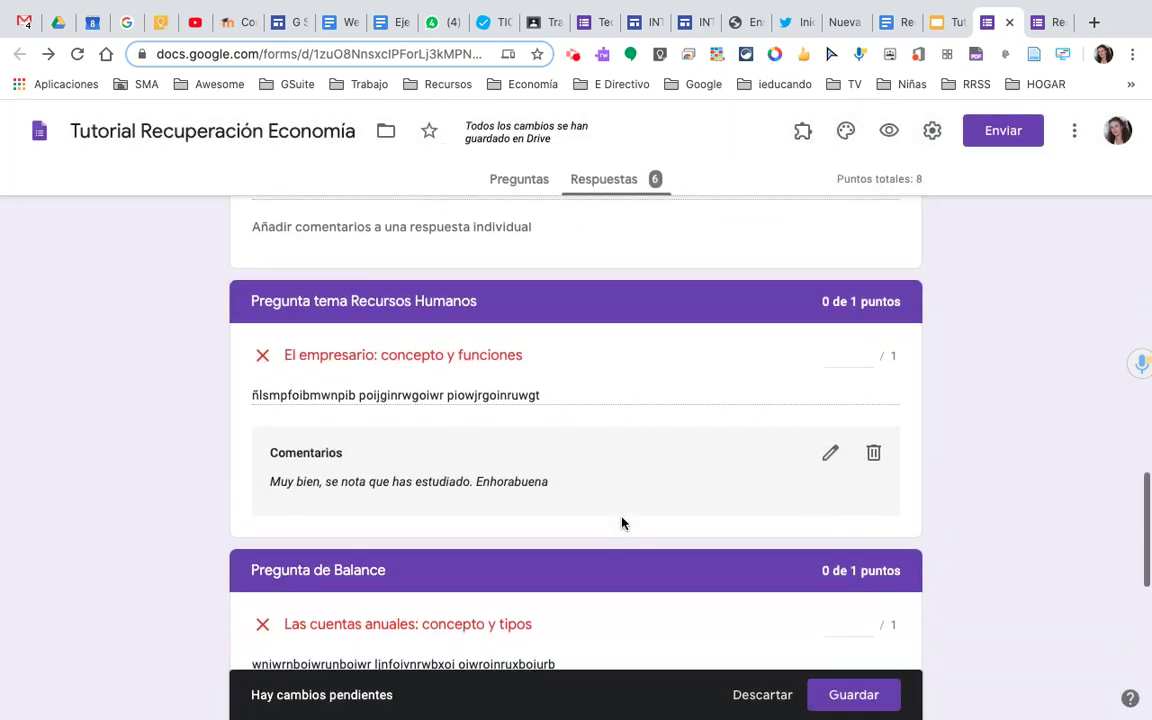
pyautogui.click(855, 694)
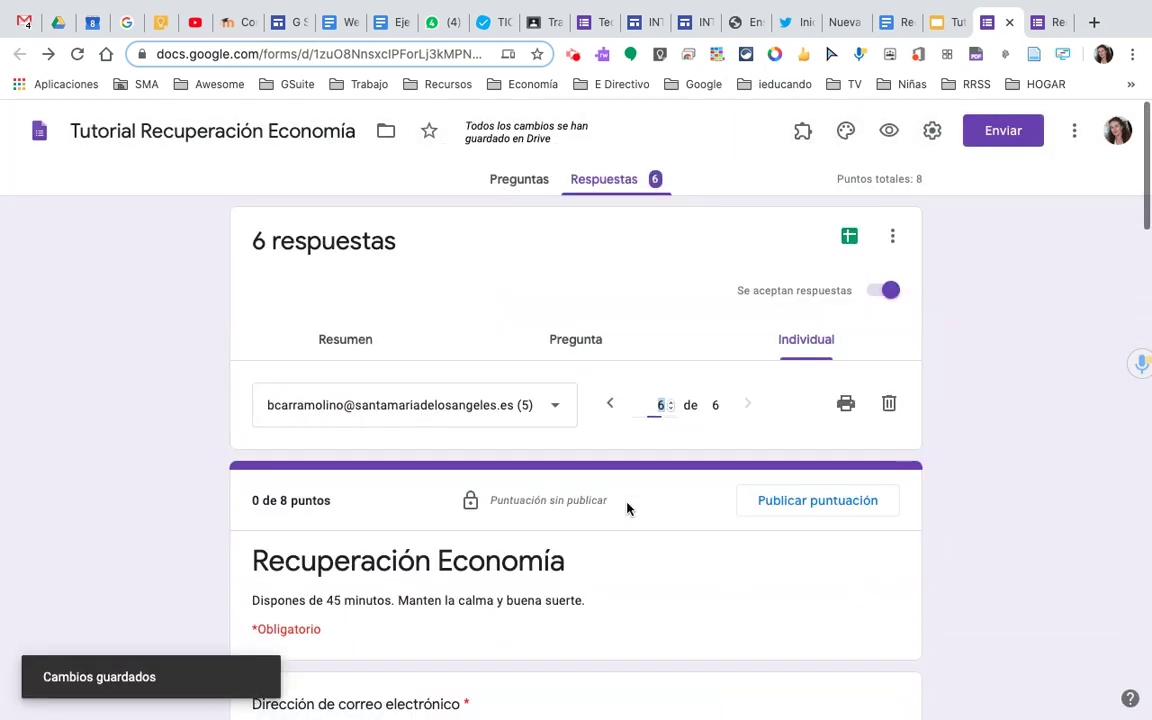
# Add the comment "Esta parte la tienes peor. Repasa este tema por favor," to the "Las cuentas anuales: concepto y tipos" answer and save the pending changes.
pyautogui.scroll(-4, 627, 508)
pyautogui.scroll(-3, 627, 508)
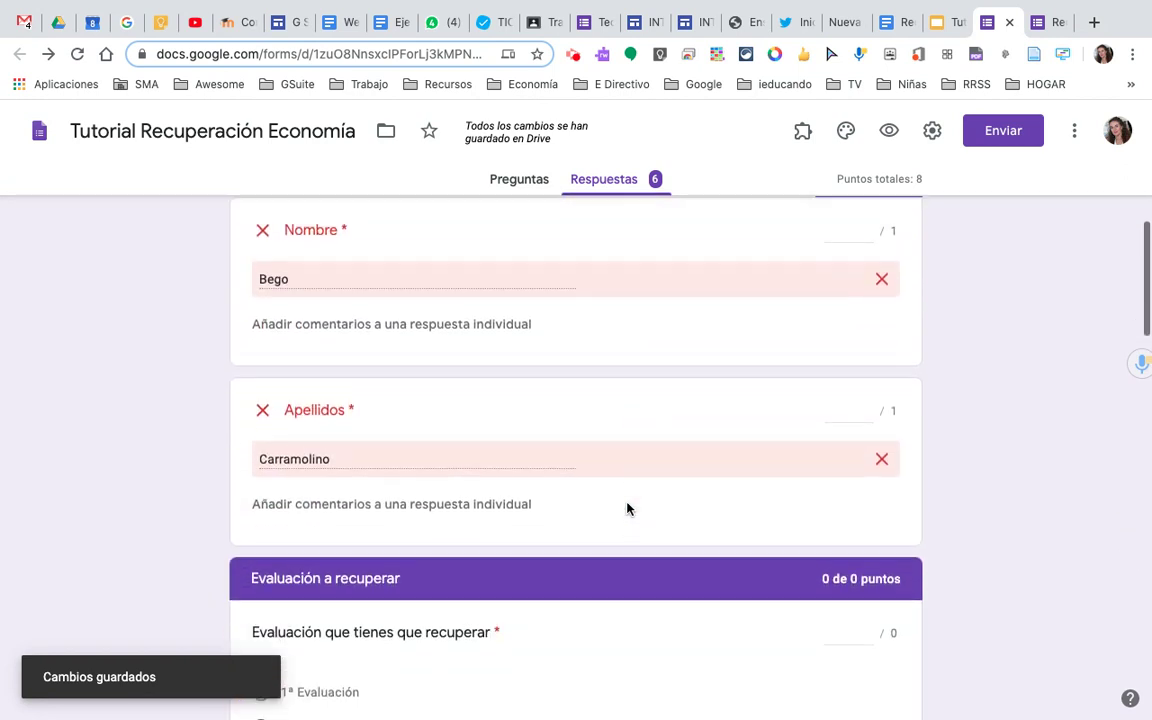
pyautogui.scroll(3, 627, 508)
pyautogui.scroll(-10, 627, 508)
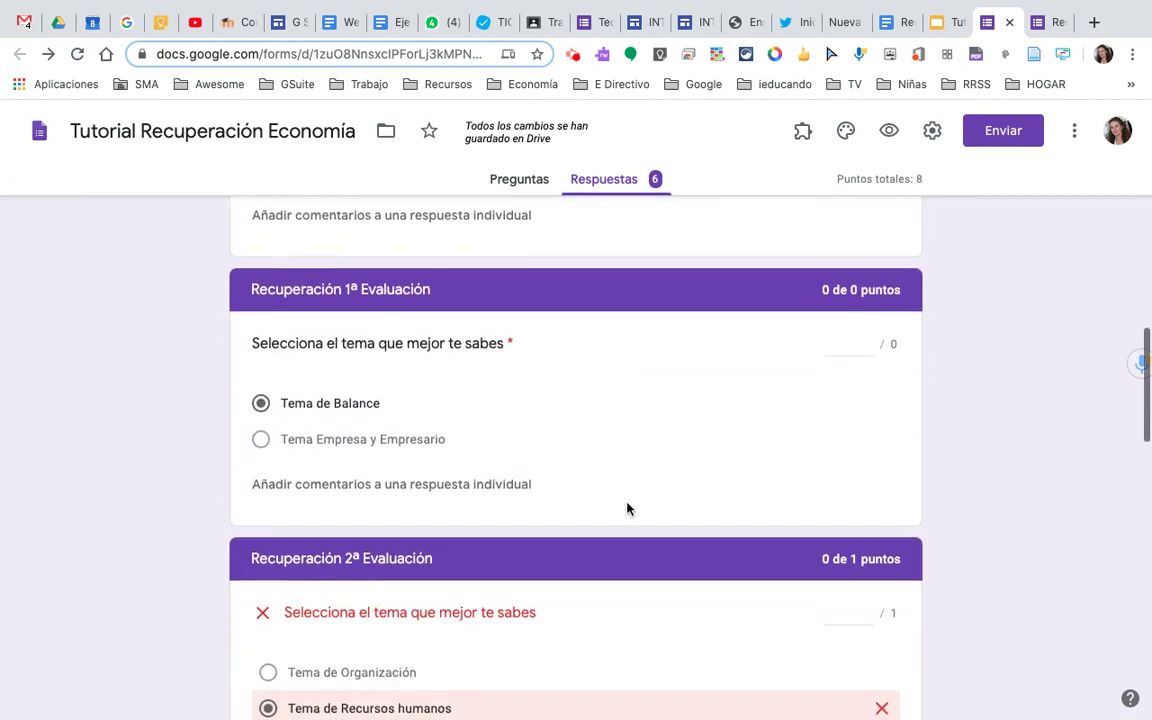
pyautogui.scroll(-5, 627, 508)
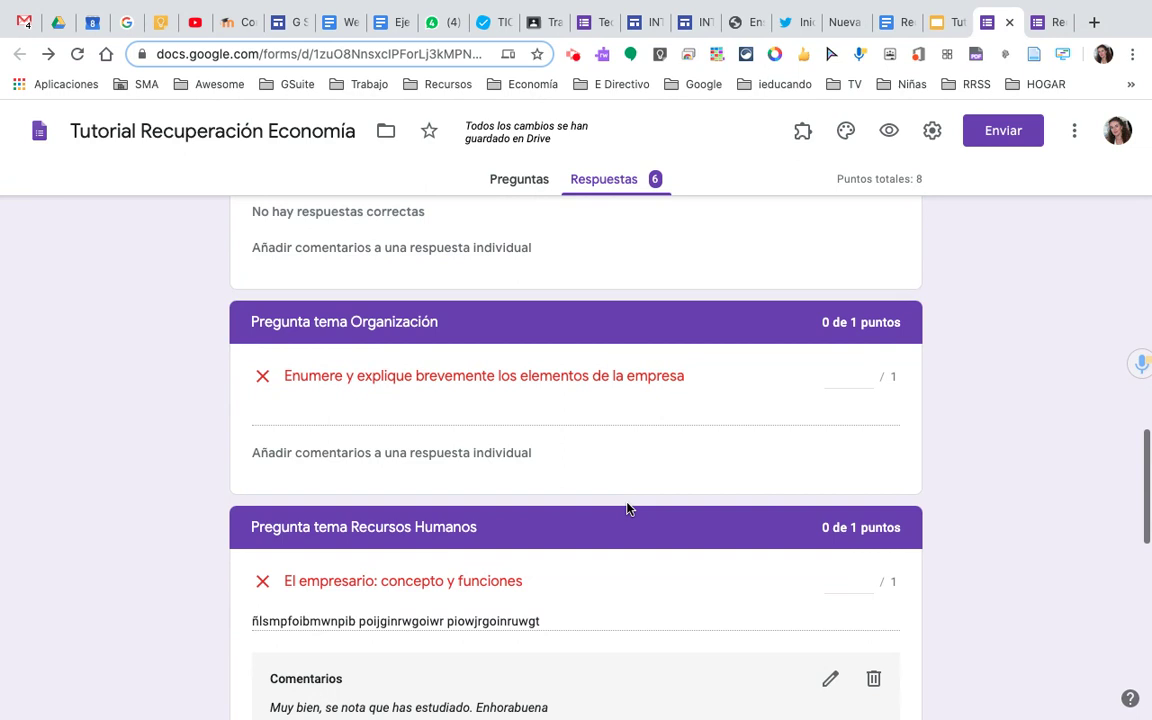
pyautogui.scroll(-3, 627, 508)
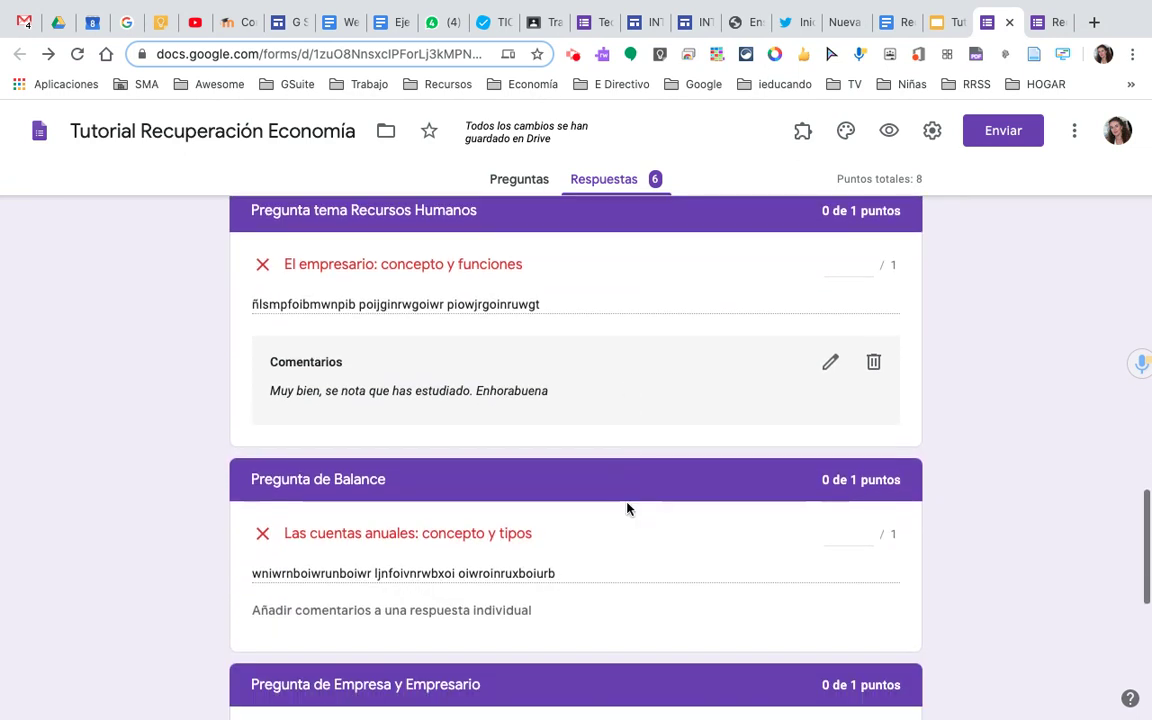
pyautogui.click(419, 506)
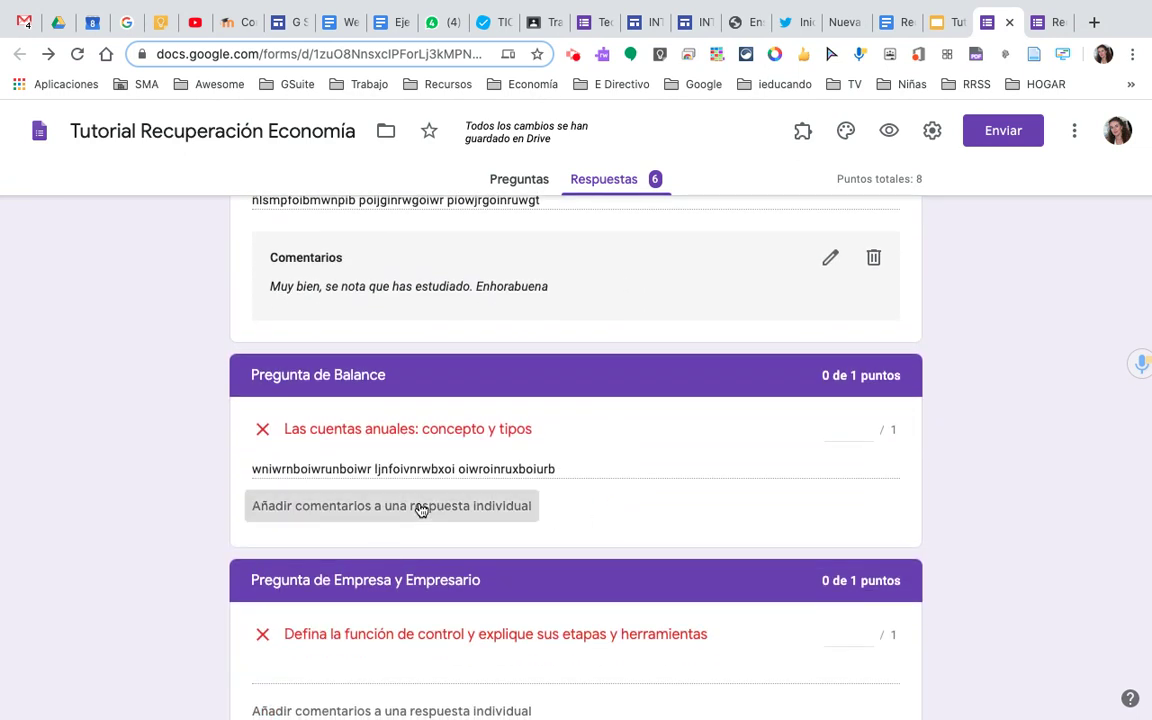
pyautogui.click(495, 231)
pyautogui.write('Esta pa')
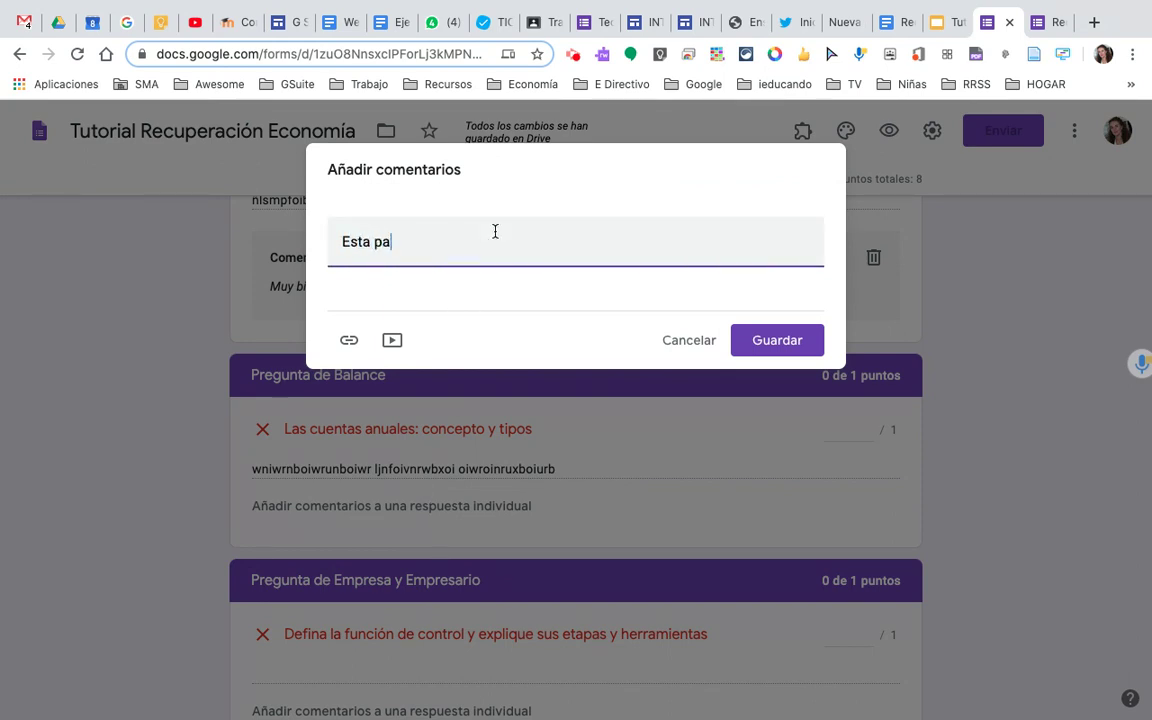
pyautogui.write('rte la tienes peor. Repasa este tema por favor')
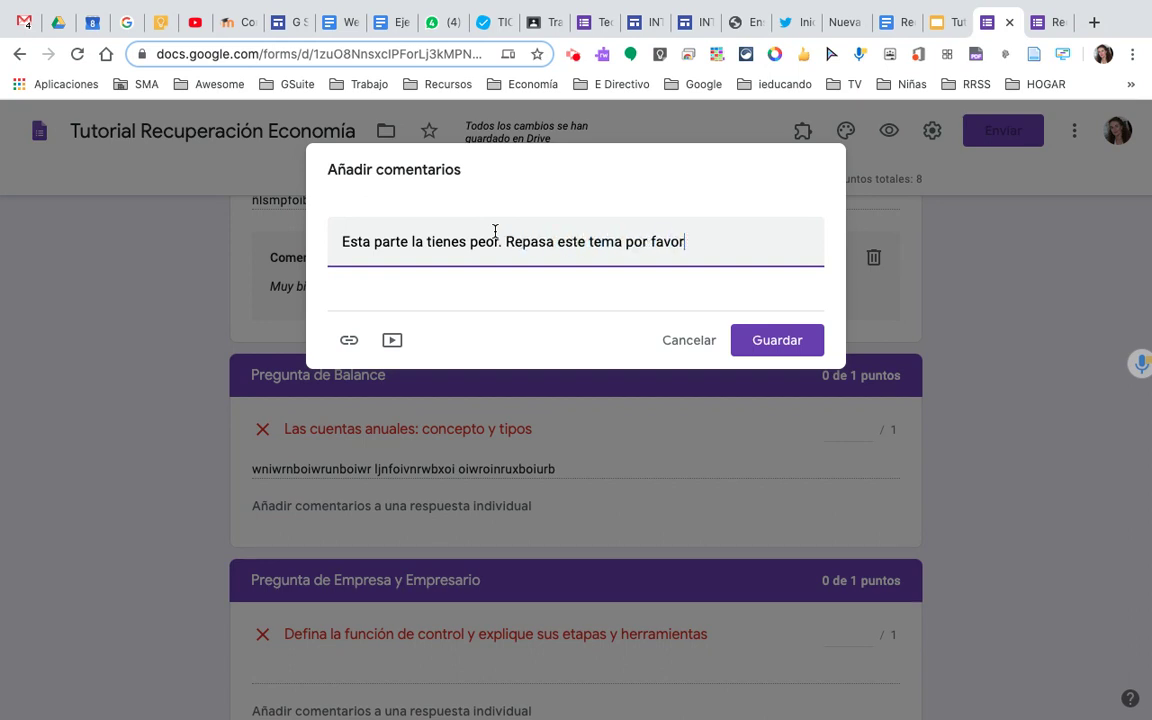
pyautogui.write(',')
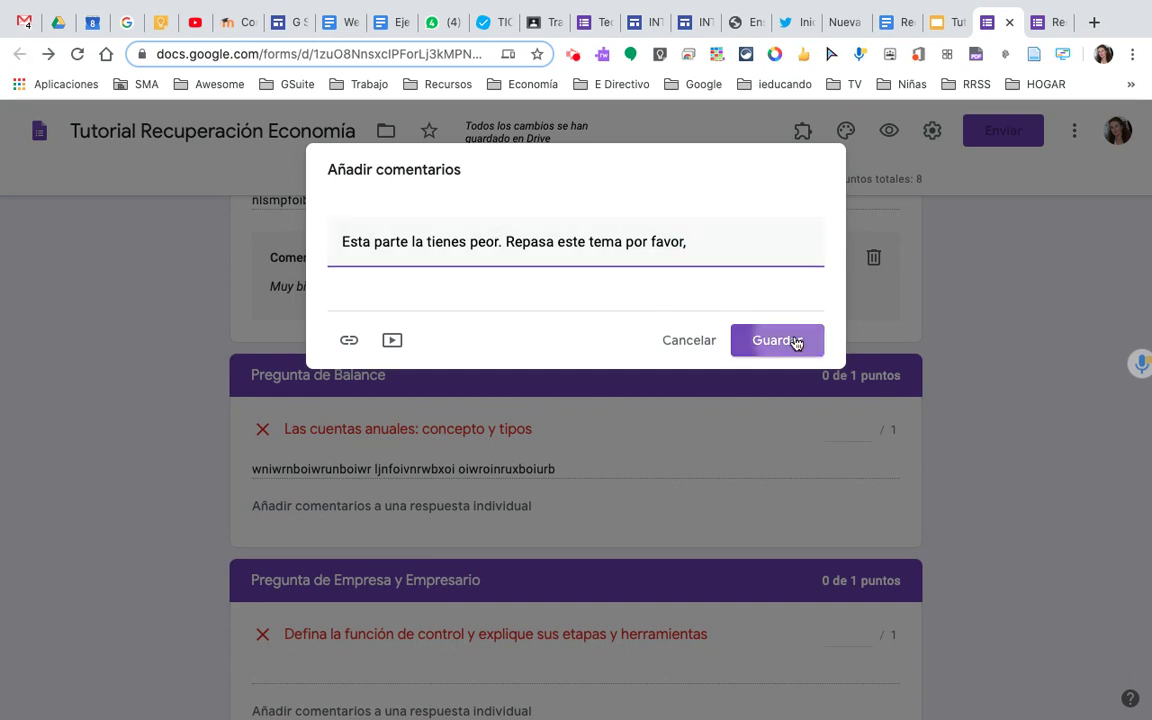
pyautogui.click(795, 341)
pyautogui.scroll(-2, 671, 591)
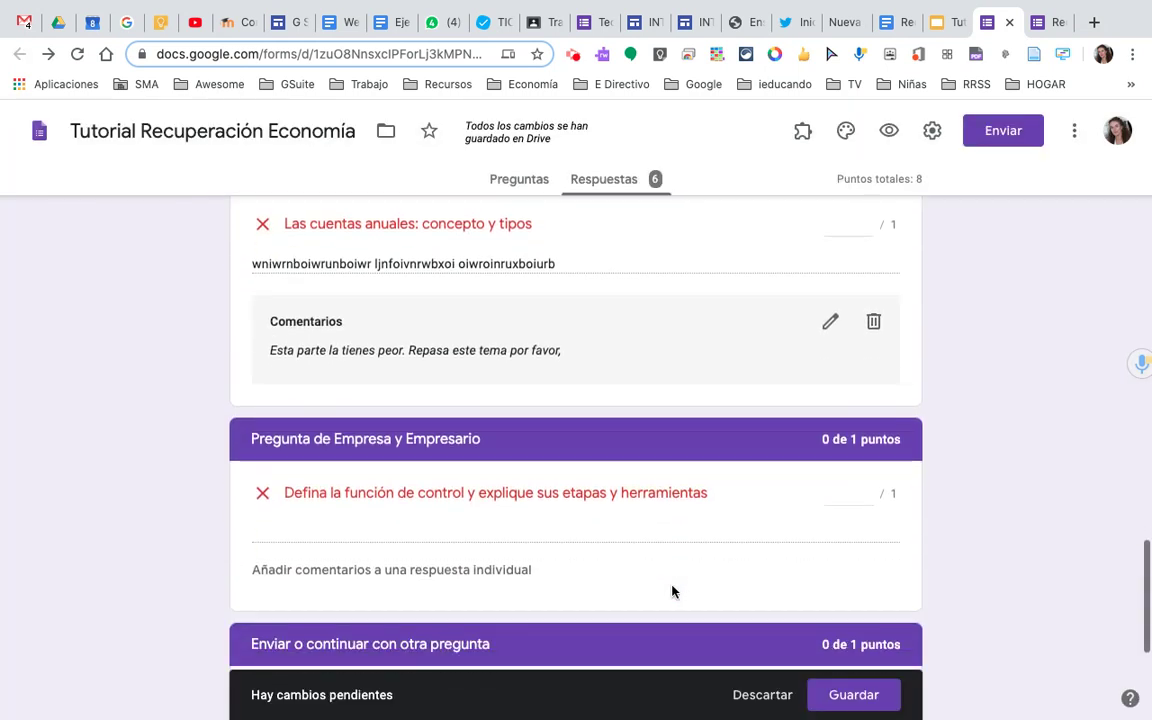
pyautogui.click(856, 695)
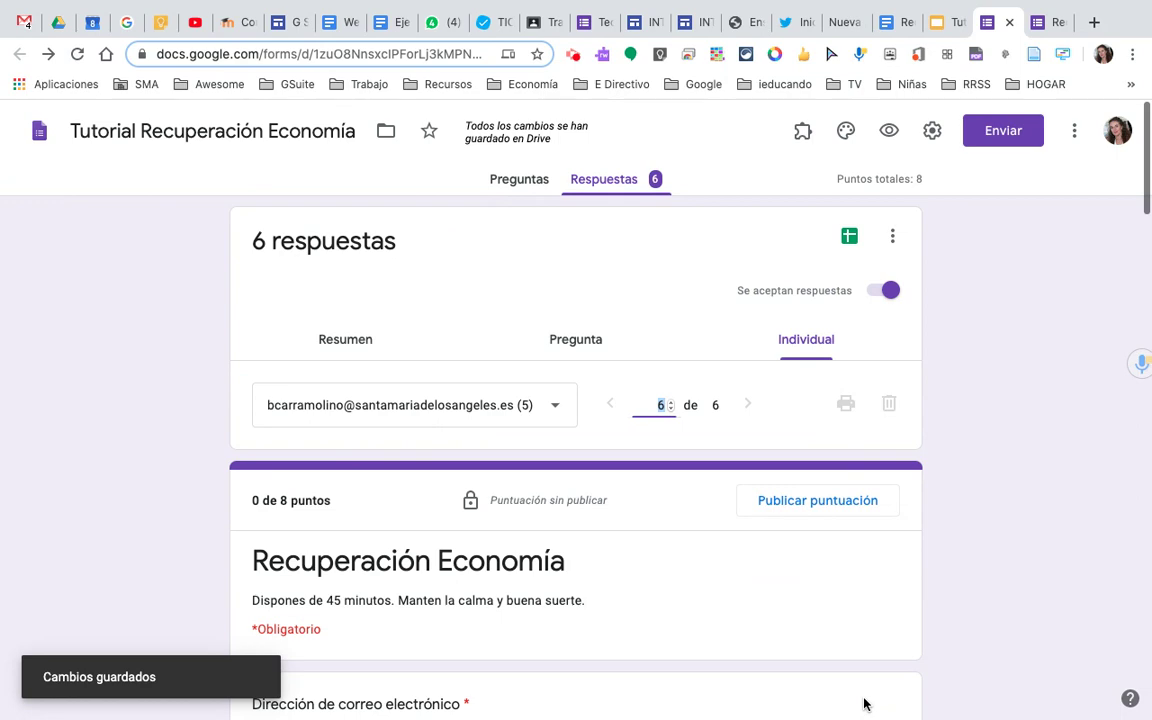
# Publish and e-mail this respondent's score with the message "Te envío la calificación y corrección de tu examen. ánimo".
pyautogui.scroll(-2, 756, 551)
pyautogui.scroll(-20, 756, 551)
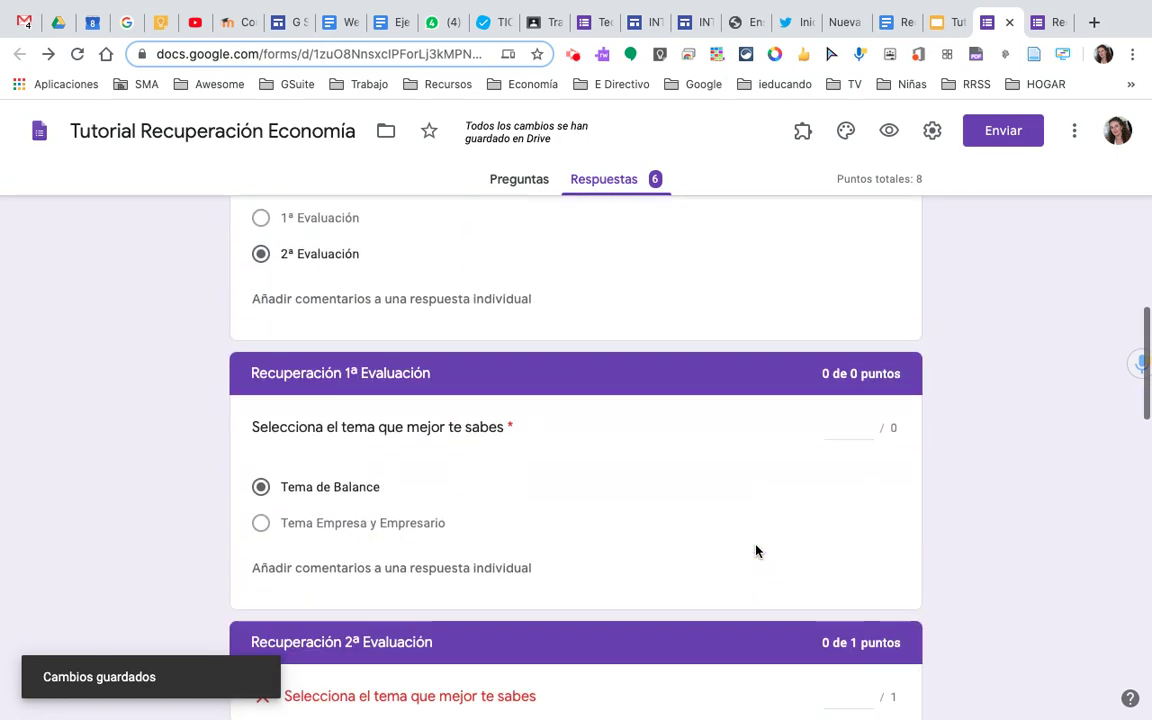
pyautogui.scroll(15, 756, 551)
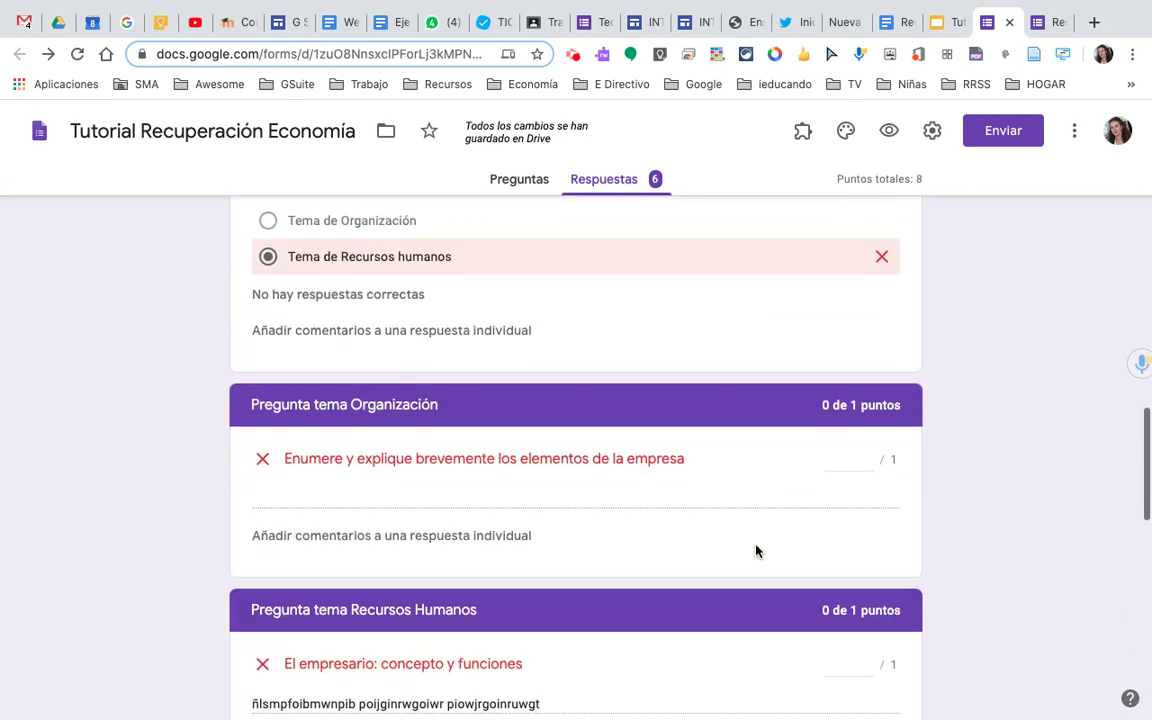
pyautogui.scroll(8, 756, 551)
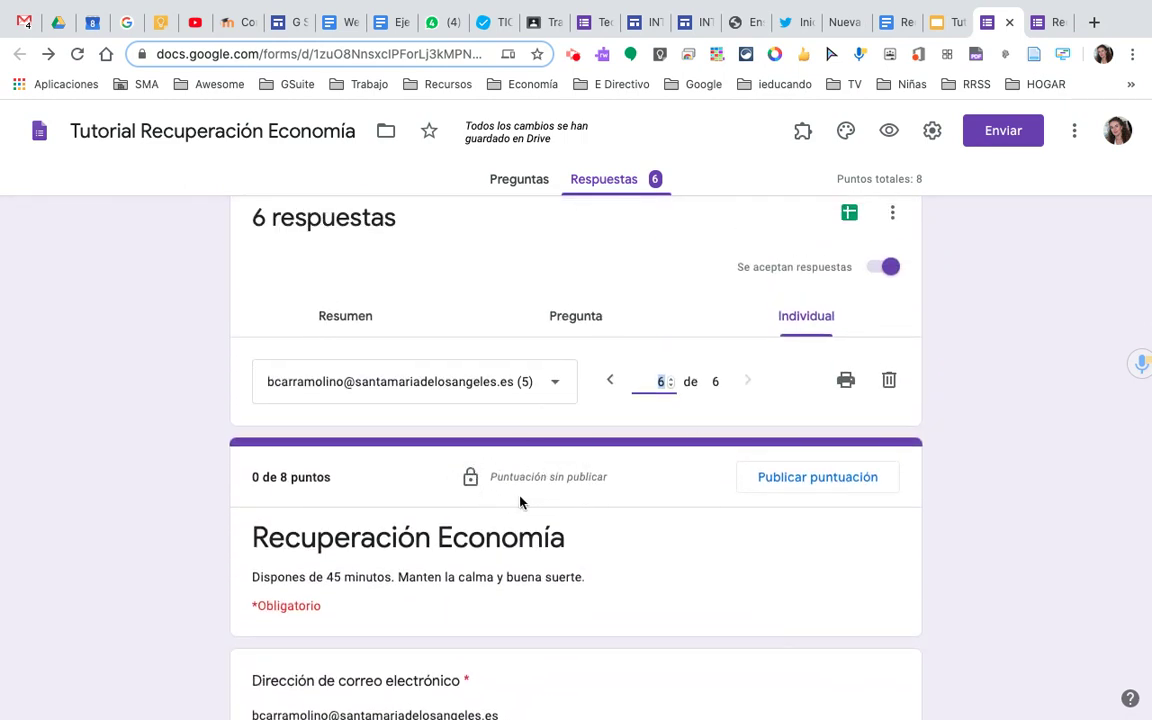
pyautogui.click(828, 479)
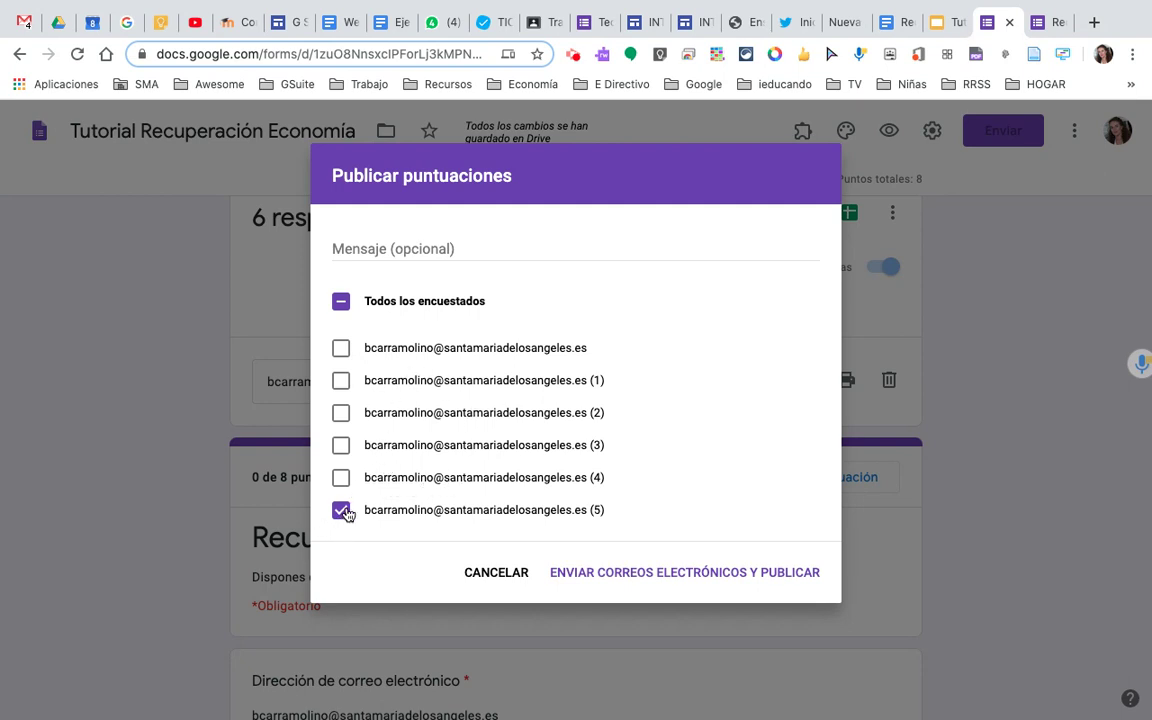
pyautogui.click(450, 253)
pyautogui.write('Te envío')
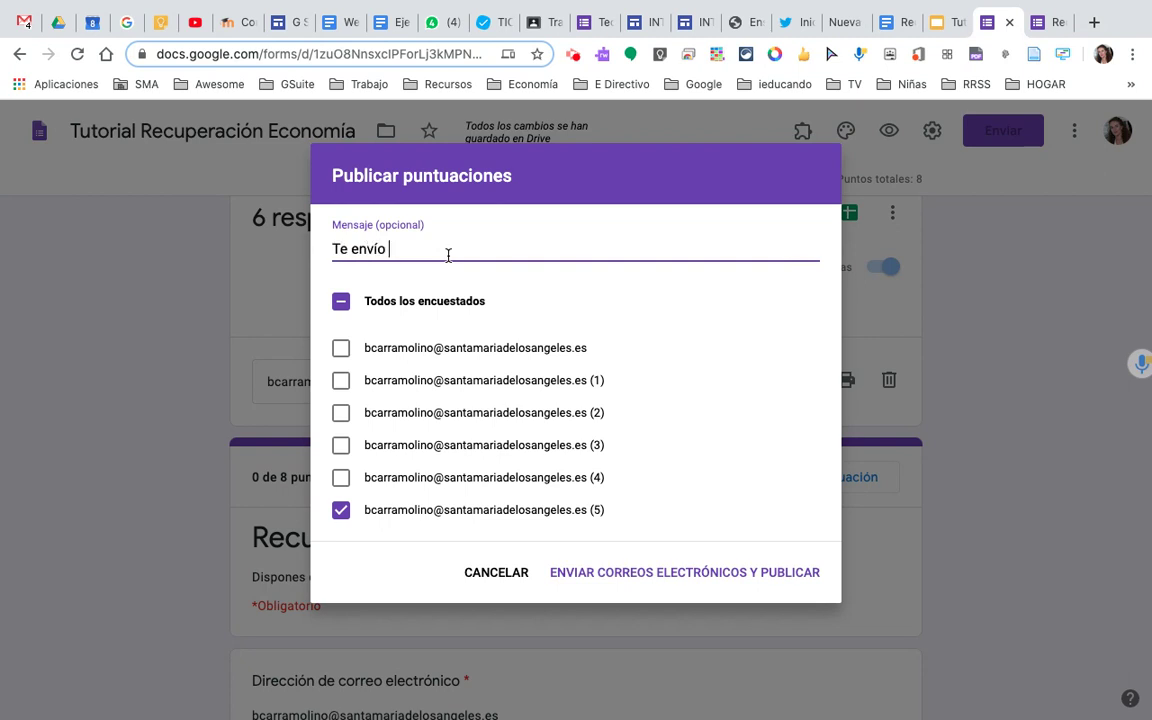
pyautogui.write(' la calificaci')
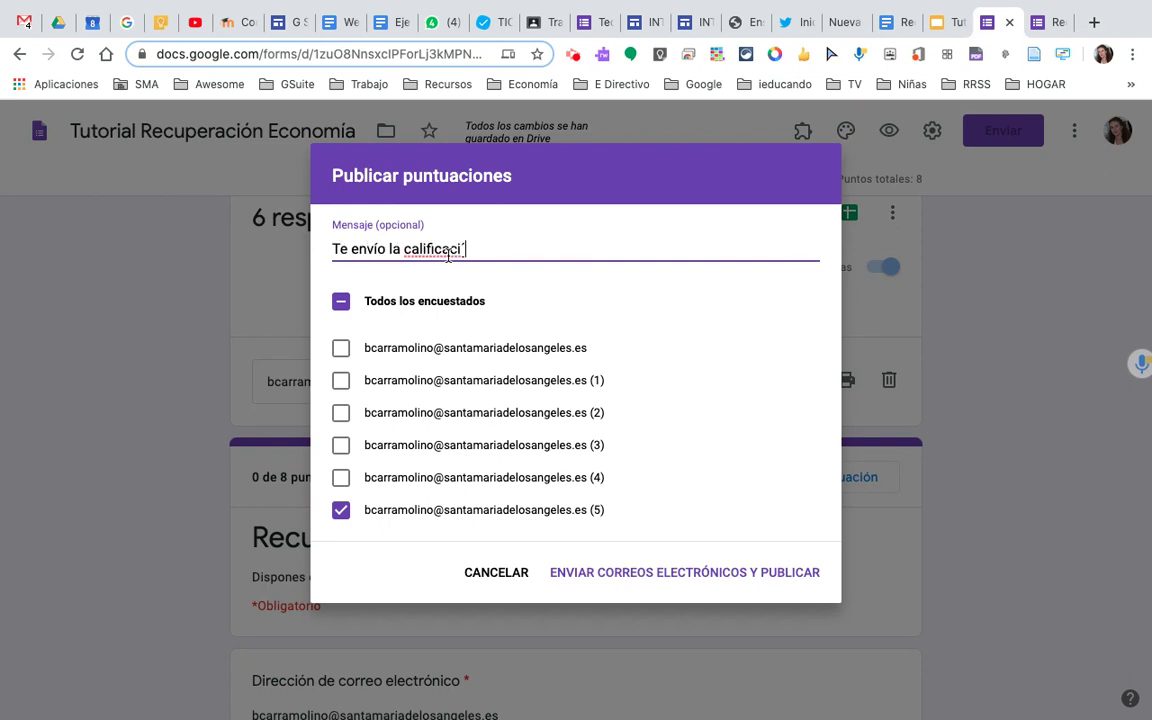
pyautogui.write('ón y corrección de tu examen. ánimo')
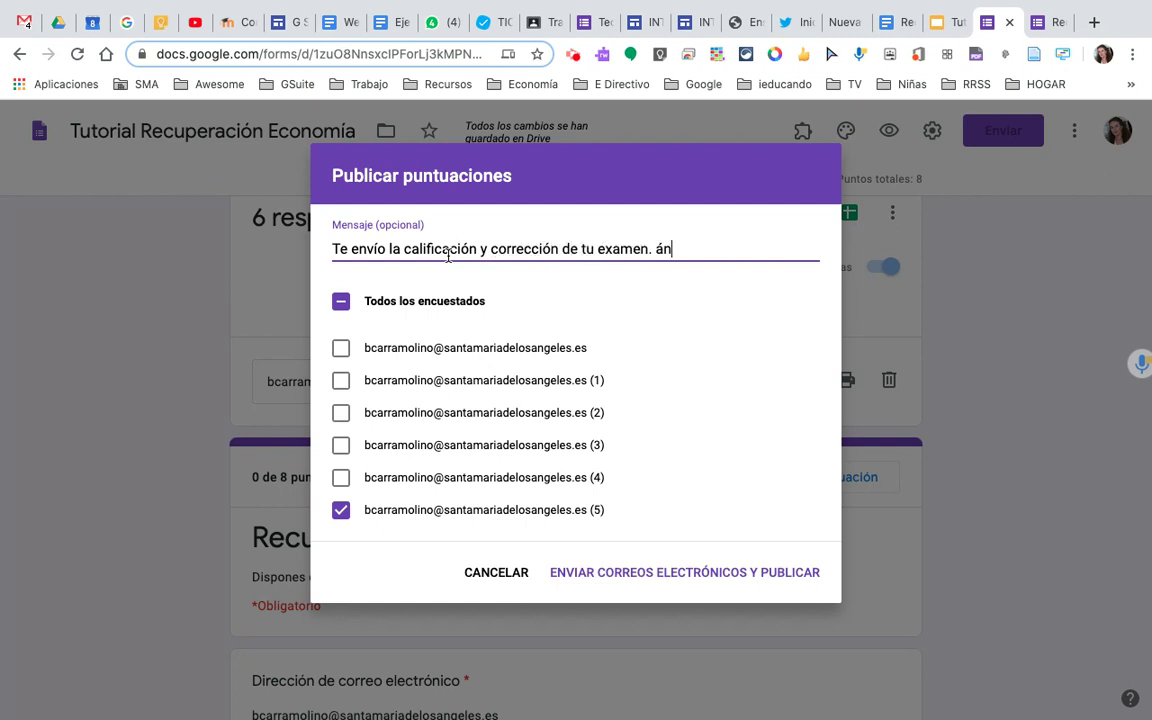
pyautogui.click(740, 580)
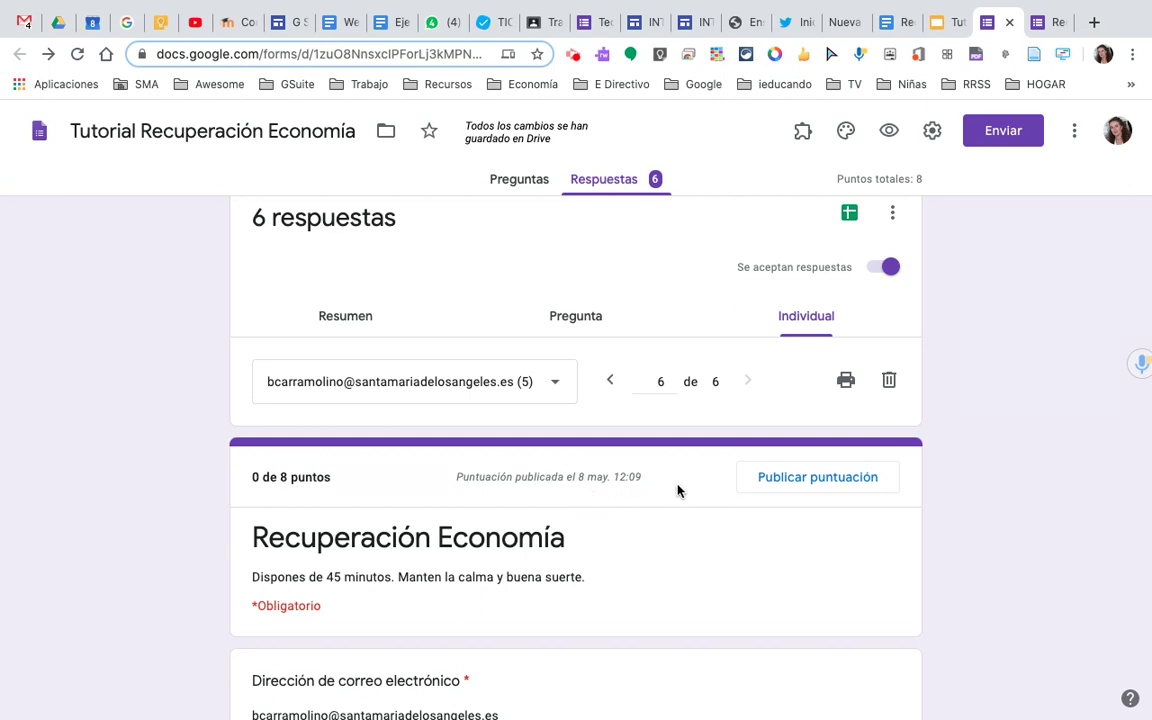
# Go back to the previous individual response and review its answers, section scores and publication status.
pyautogui.click(612, 384)
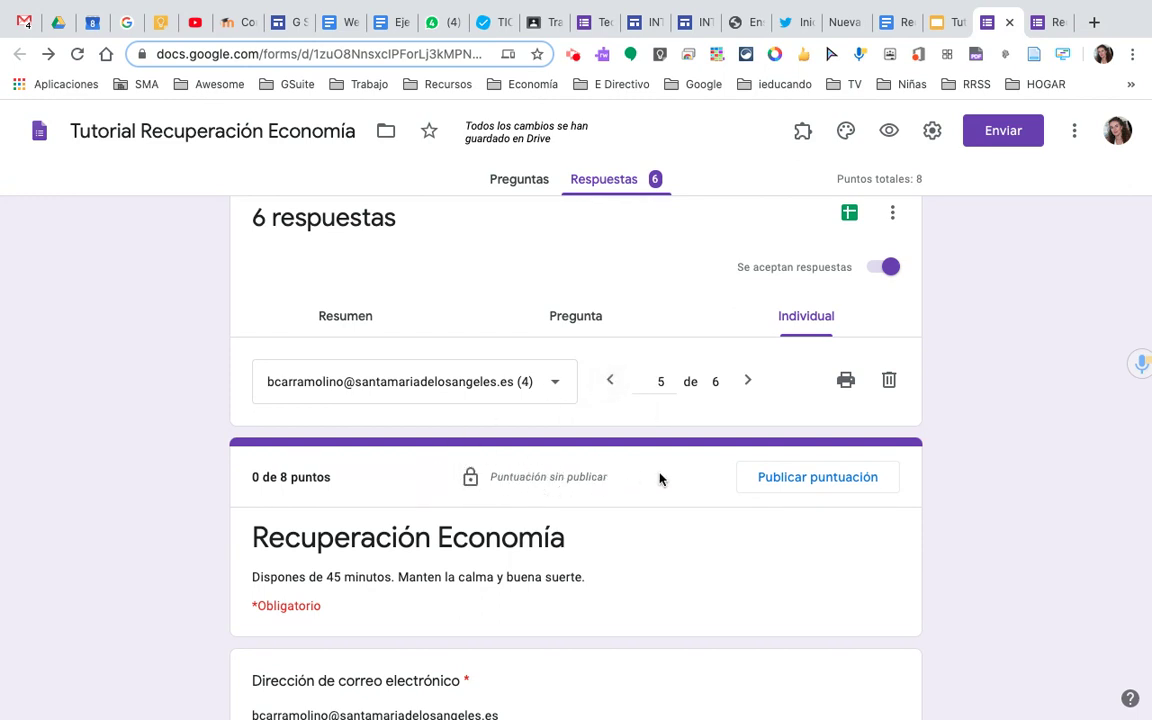
pyautogui.scroll(-5, 657, 560)
pyautogui.scroll(-10, 657, 563)
pyautogui.scroll(7, 657, 563)
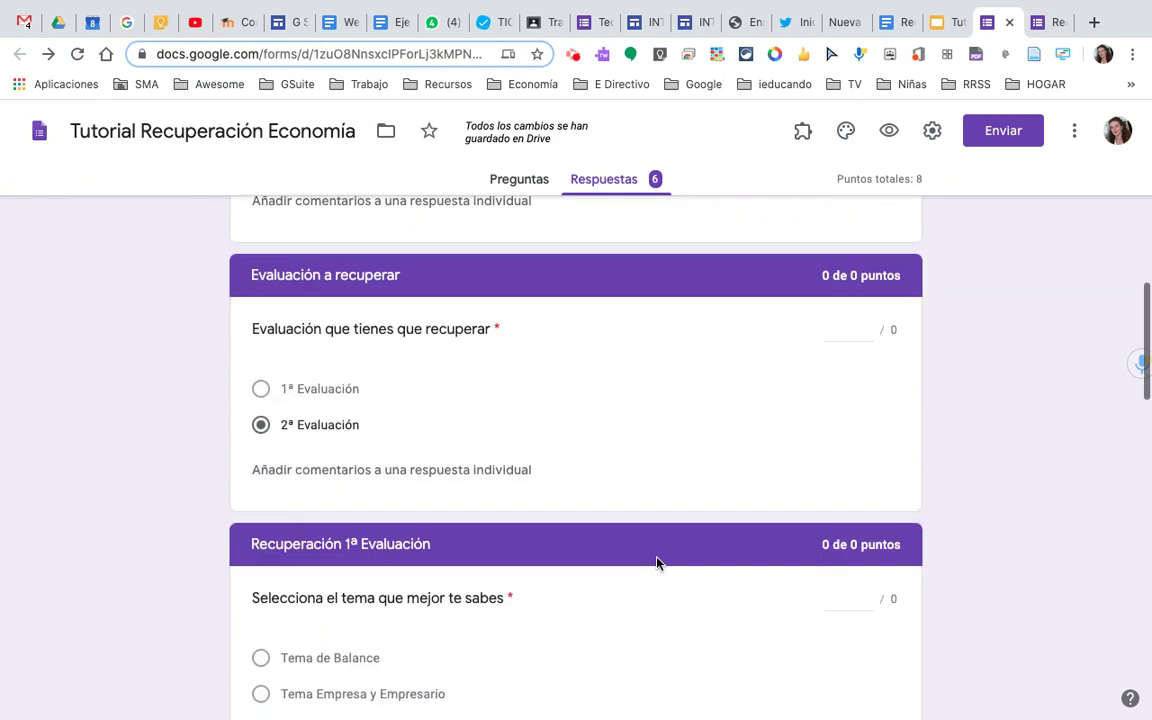
pyautogui.scroll(6, 657, 563)
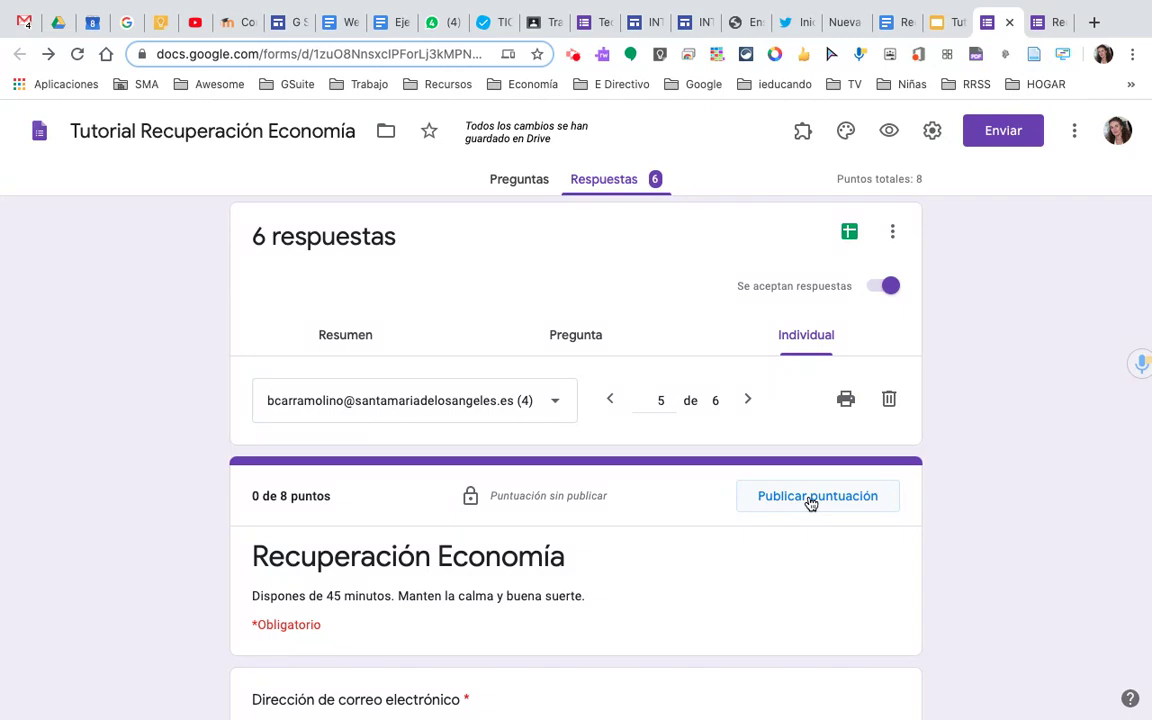
# Return to the form's questions and review the section structure from the evaluation choice through the topic selection and question sections.
pyautogui.click(515, 180)
pyautogui.scroll(-10, 612, 557)
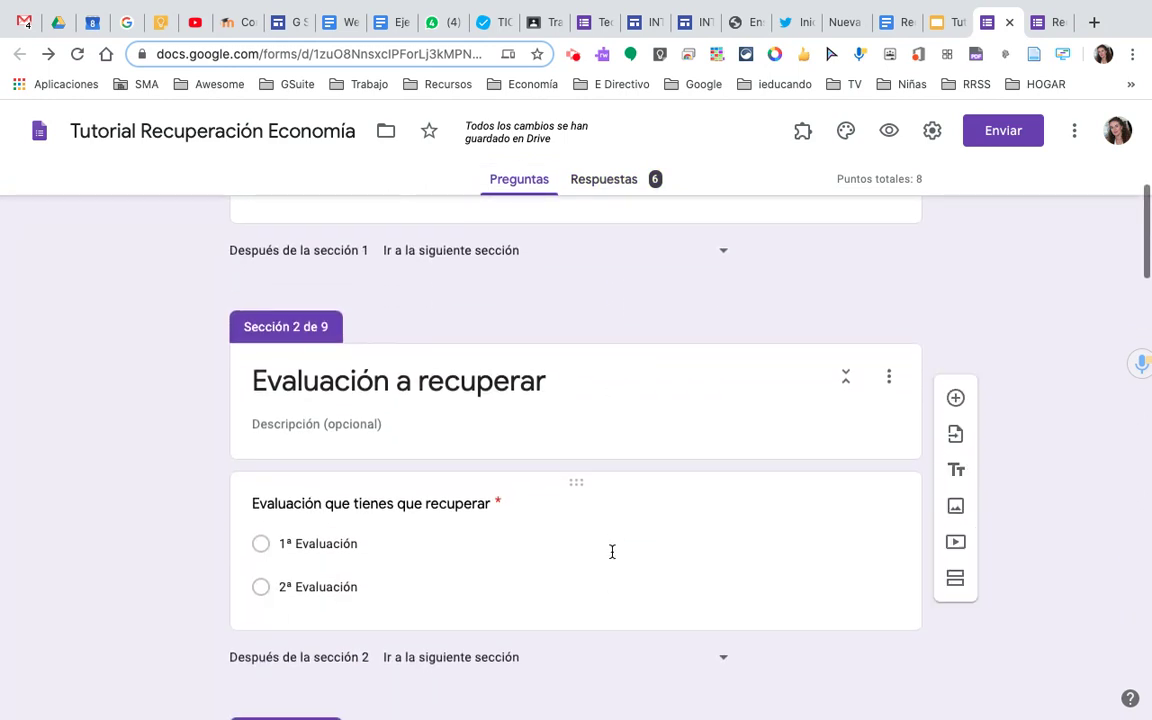
pyautogui.scroll(-2, 614, 557)
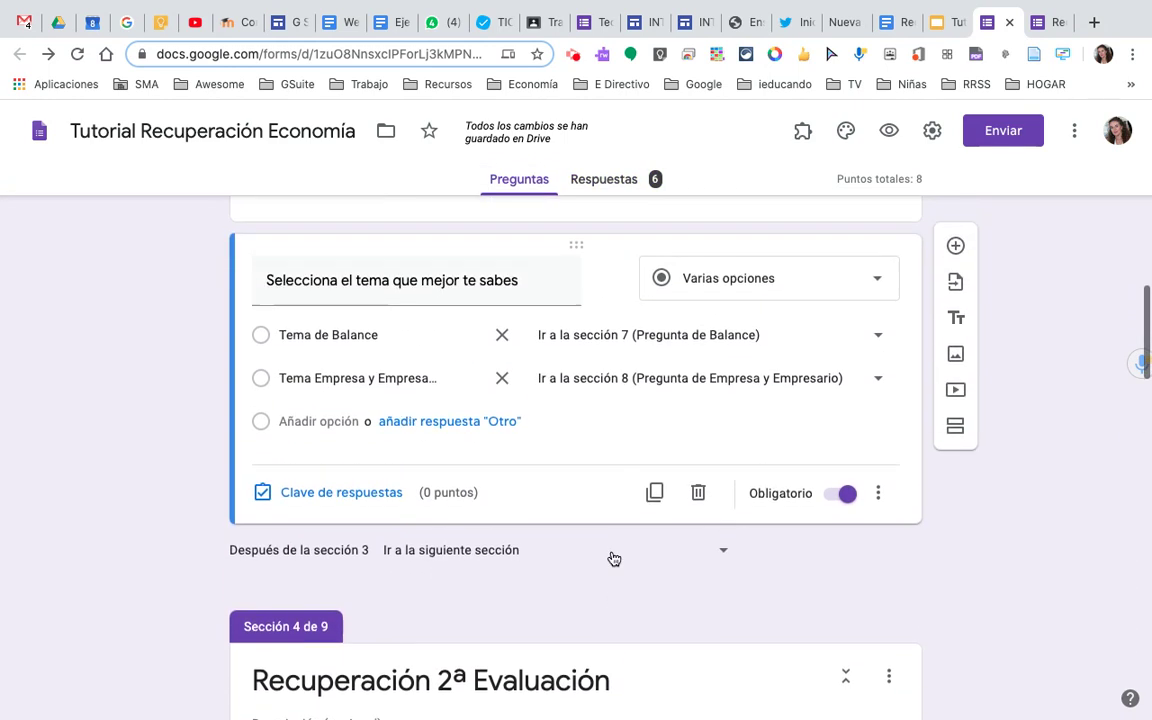
pyautogui.scroll(2, 613, 557)
pyautogui.scroll(-9, 612, 557)
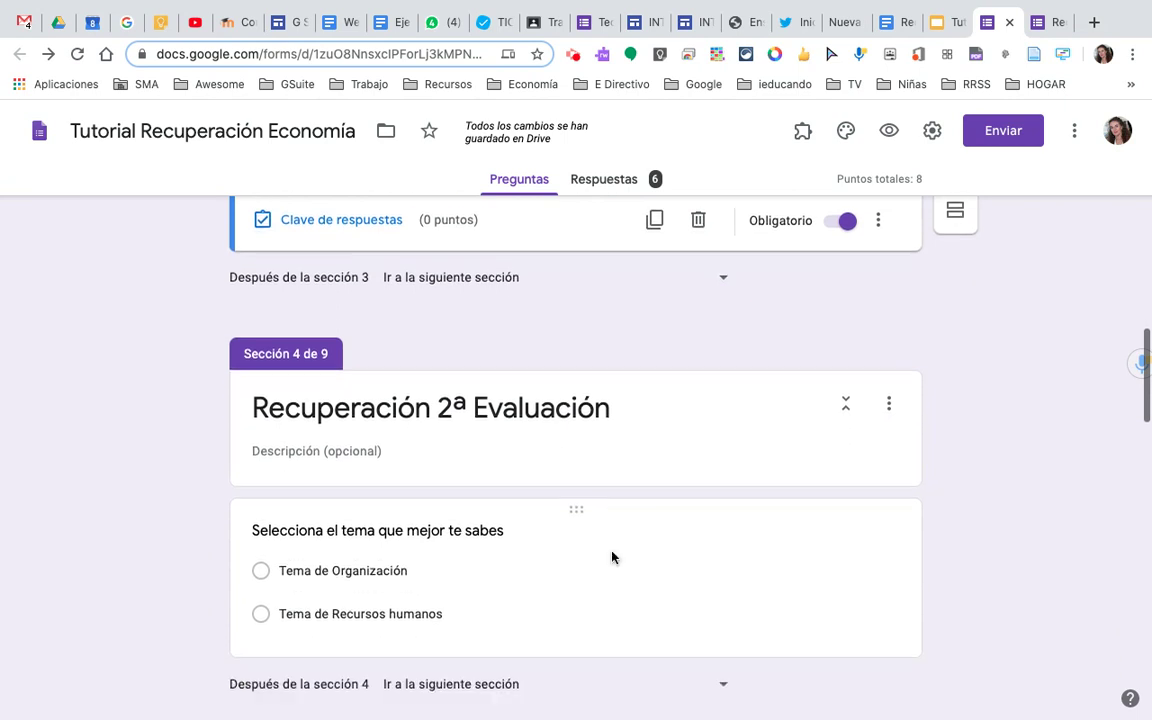
pyautogui.scroll(-6, 612, 557)
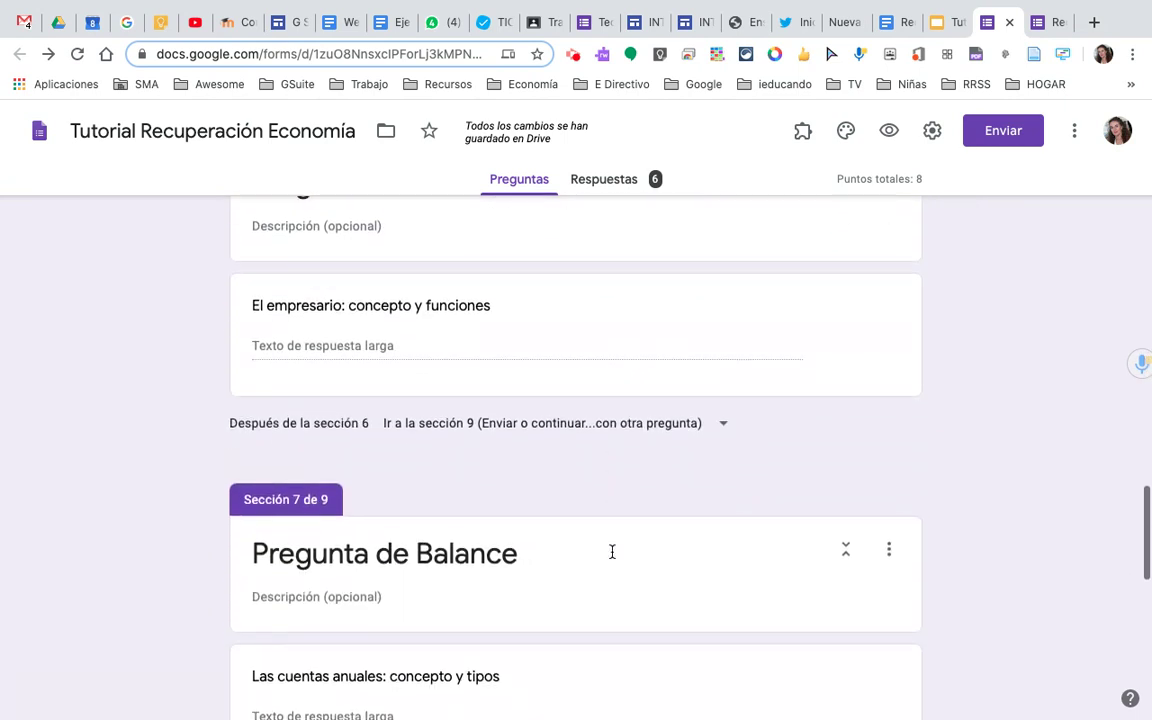
# Inspect the destination options for what follows section 6 (Pregunta tema Recursos Humanos), keeping the current choice.
pyautogui.scroll(1, 613, 557)
pyautogui.scroll(1, 613, 557)
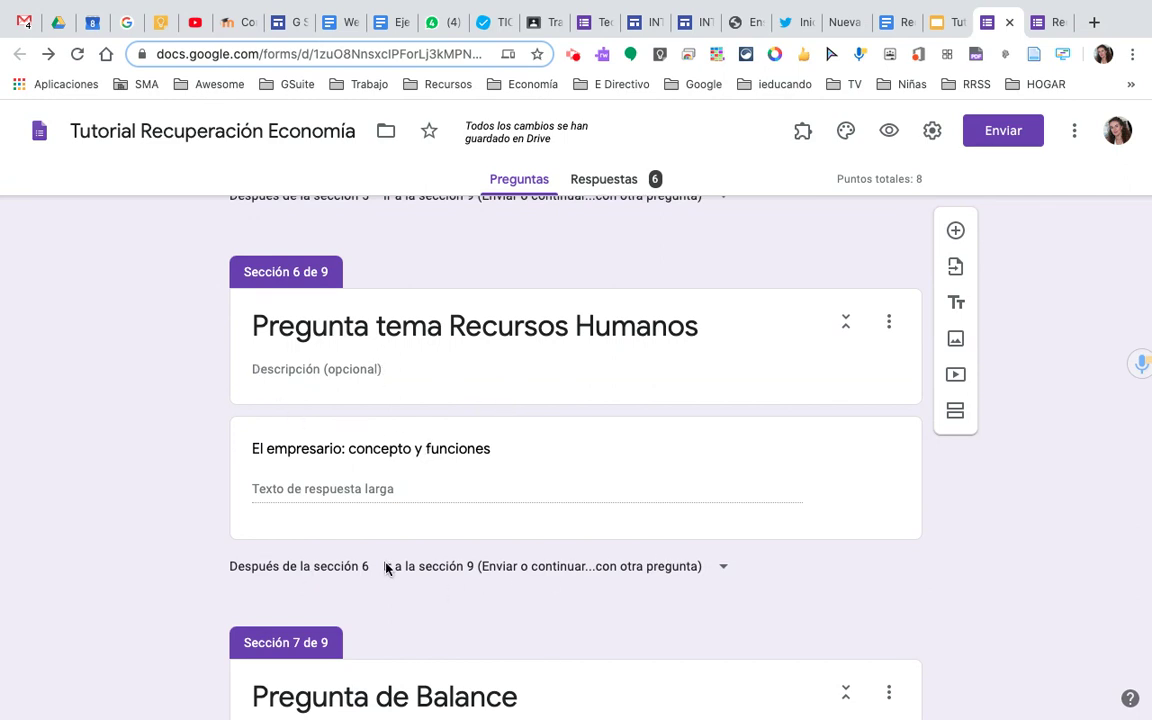
pyautogui.click(725, 572)
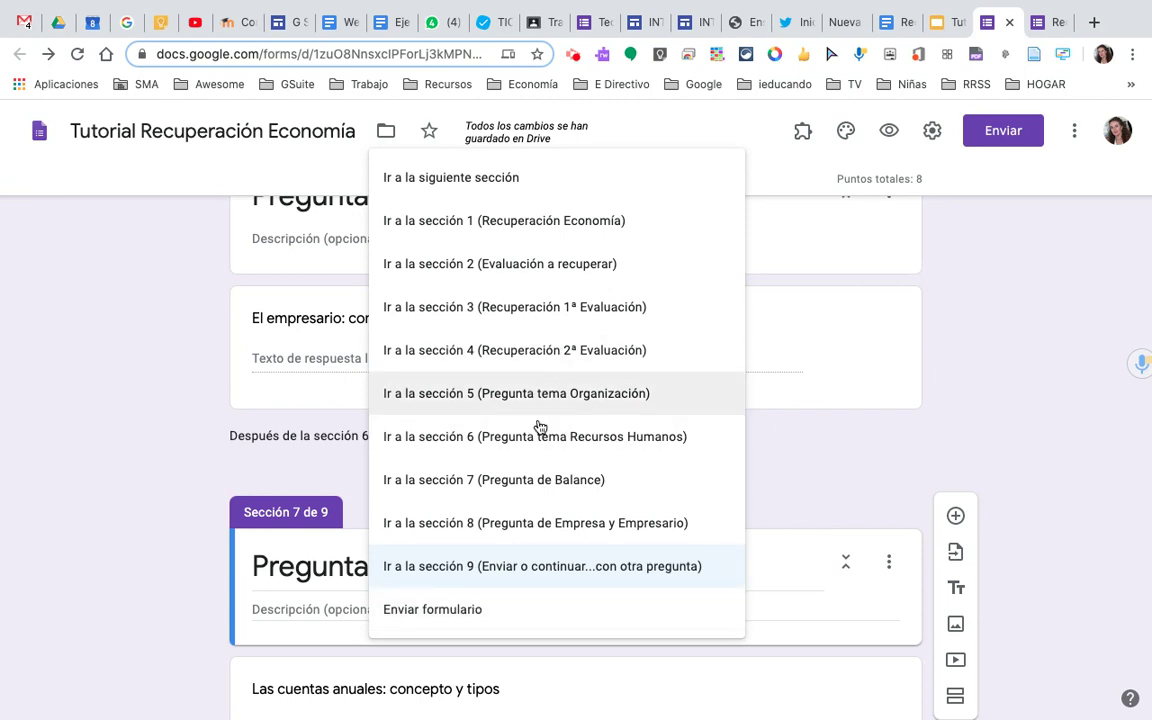
pyautogui.click(812, 474)
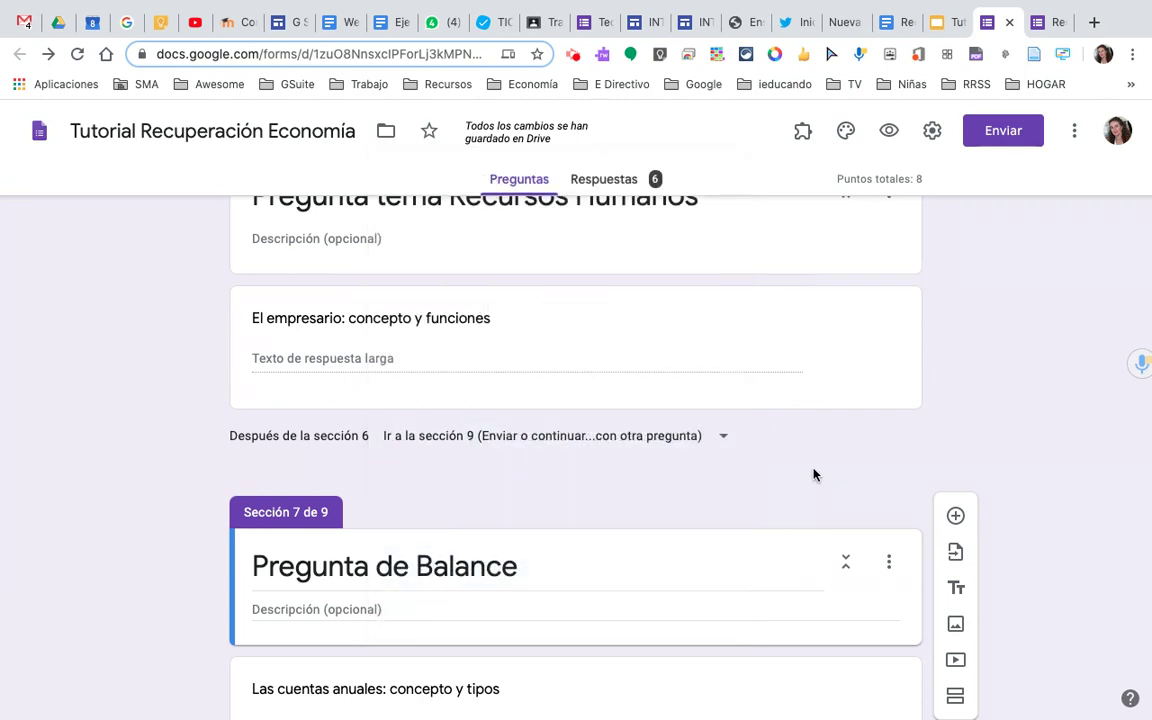
# Examine the remaining sections through "Enviar o continuar con otra pregunta", then go back to the "Pregunta tema Organización" section to check its routing.
pyautogui.scroll(-2, 813, 474)
pyautogui.scroll(-7, 813, 474)
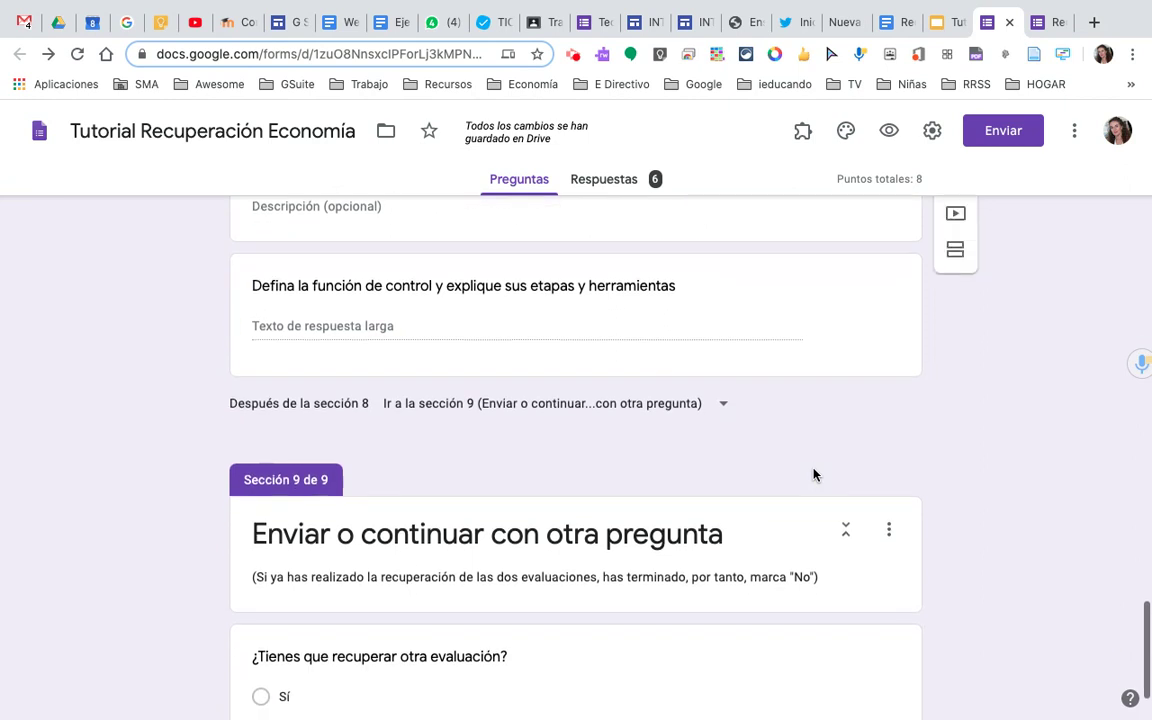
pyautogui.scroll(2, 813, 474)
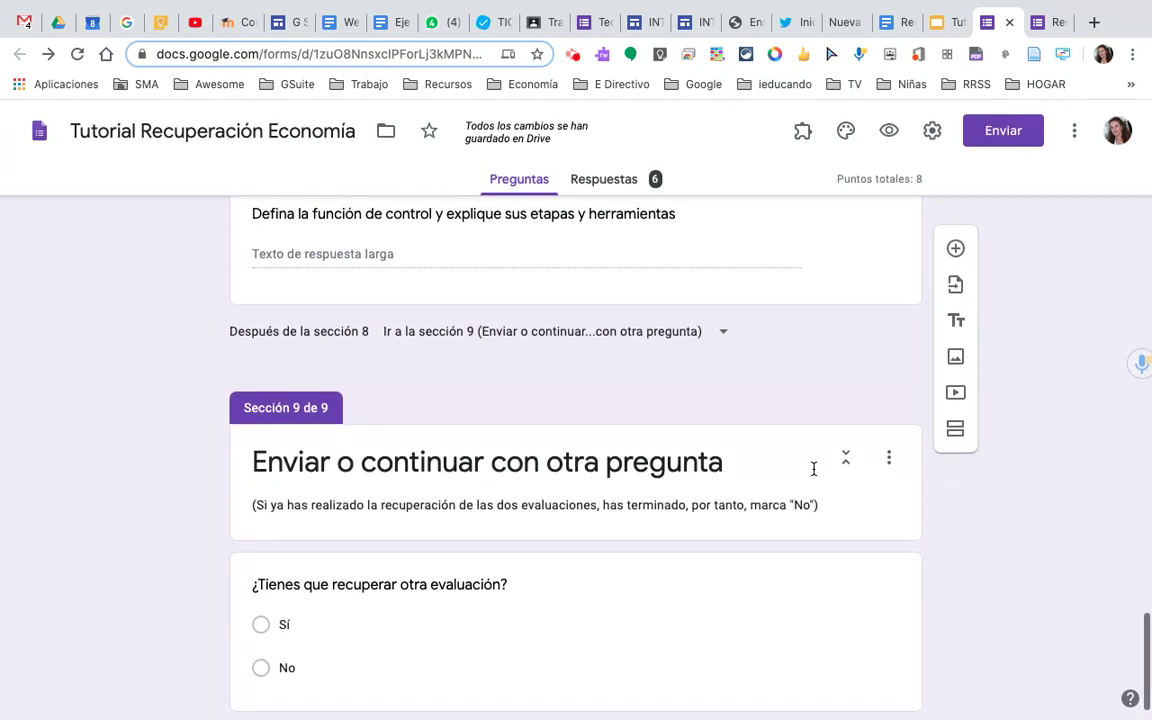
pyautogui.scroll(11, 813, 474)
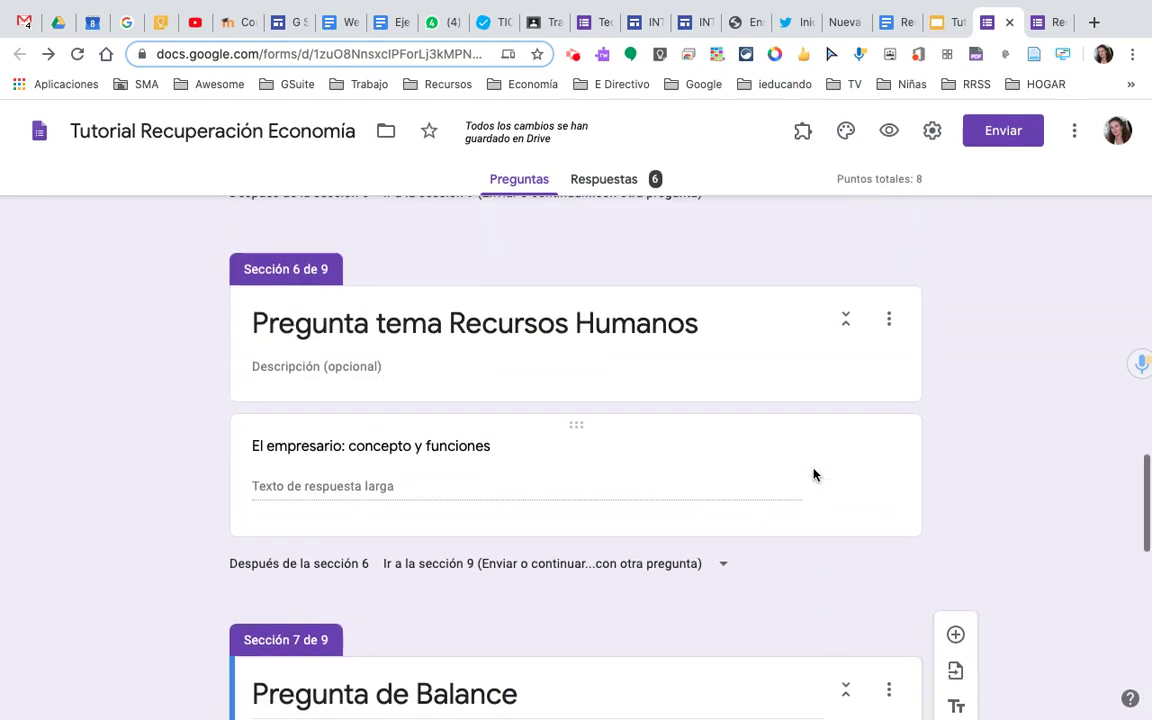
pyautogui.scroll(1, 813, 474)
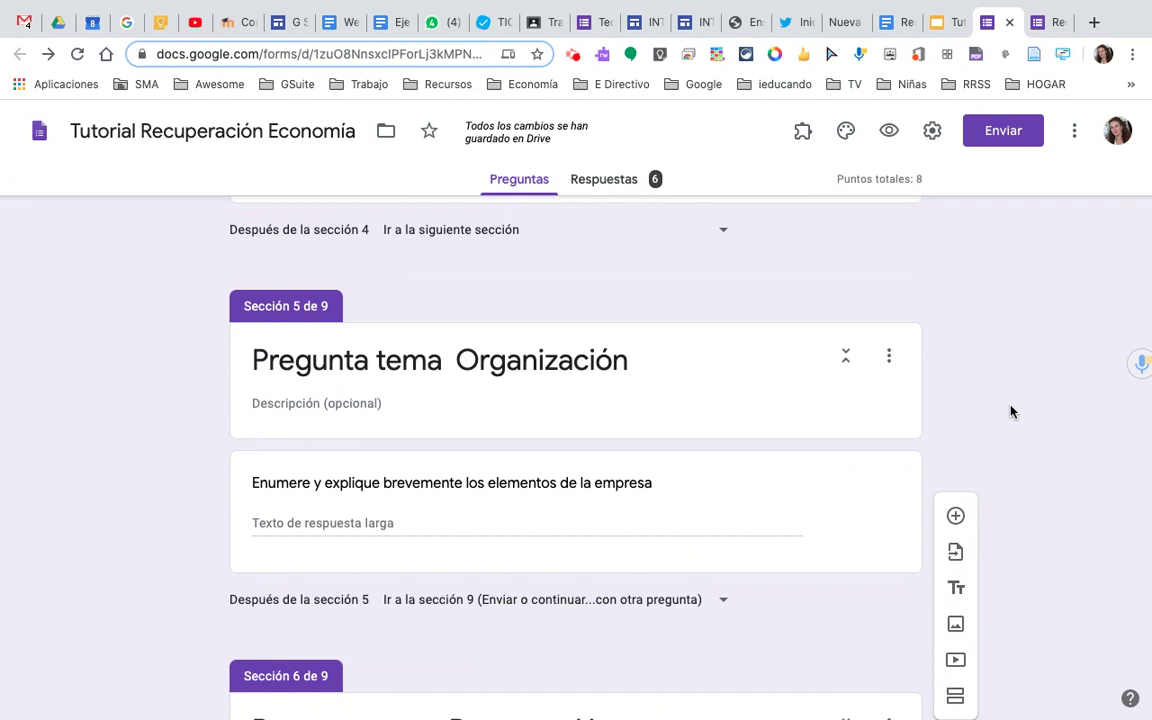